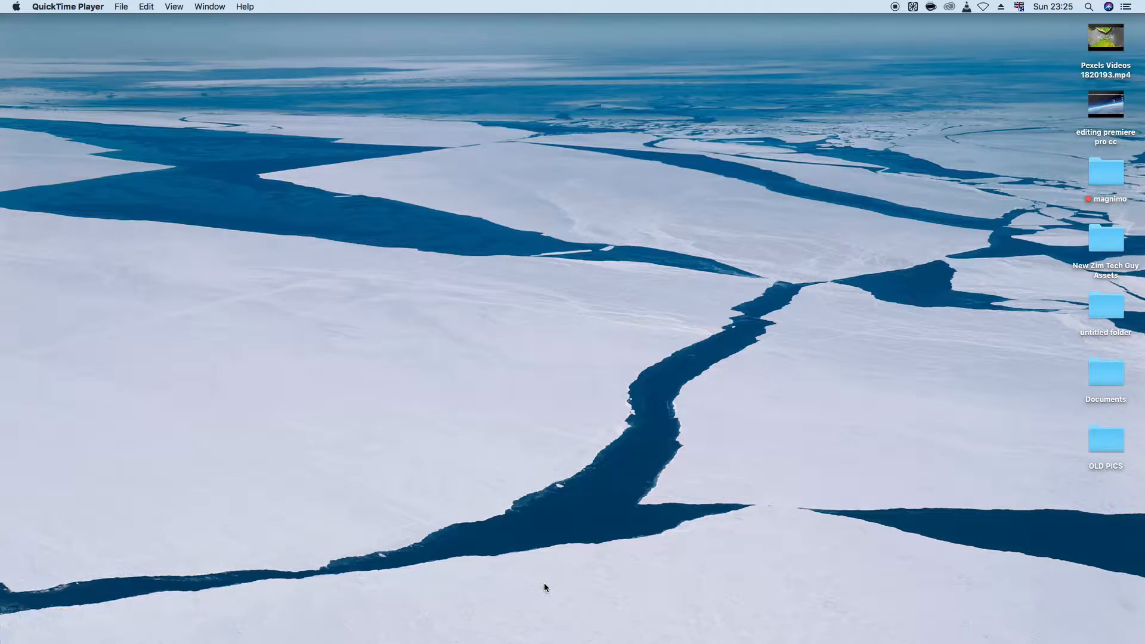
Switch to Premiere Pro and create a new project named "Lesson 1 Premiere" with the default settings.
{"action": "mouse_move", "coordinate": [516, 623]}
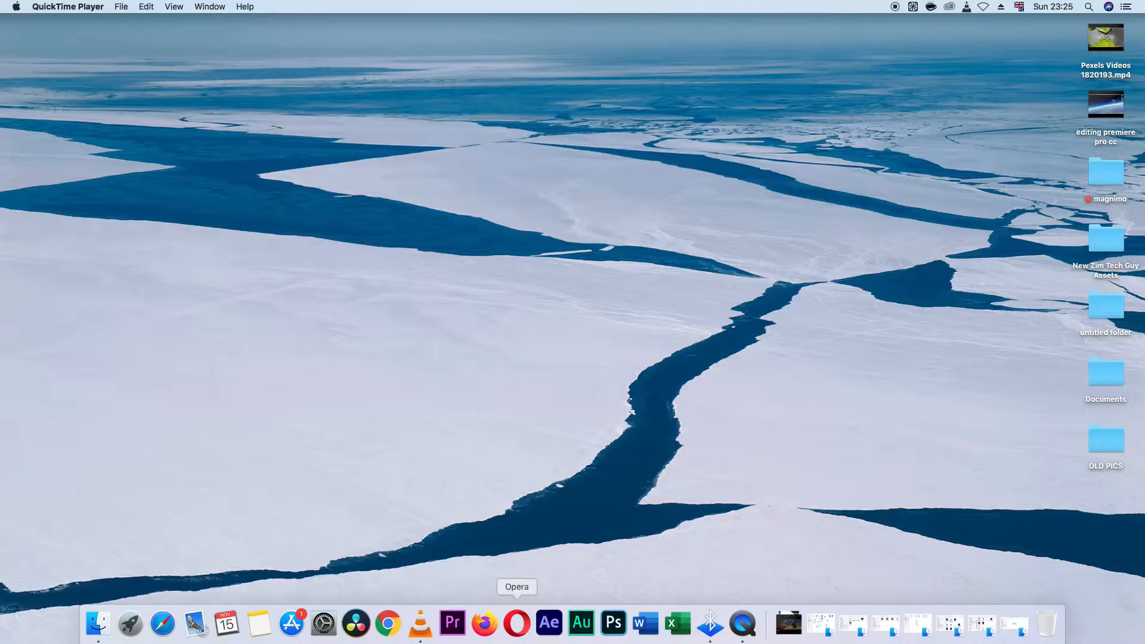
{"action": "left_click", "coordinate": [448, 623]}
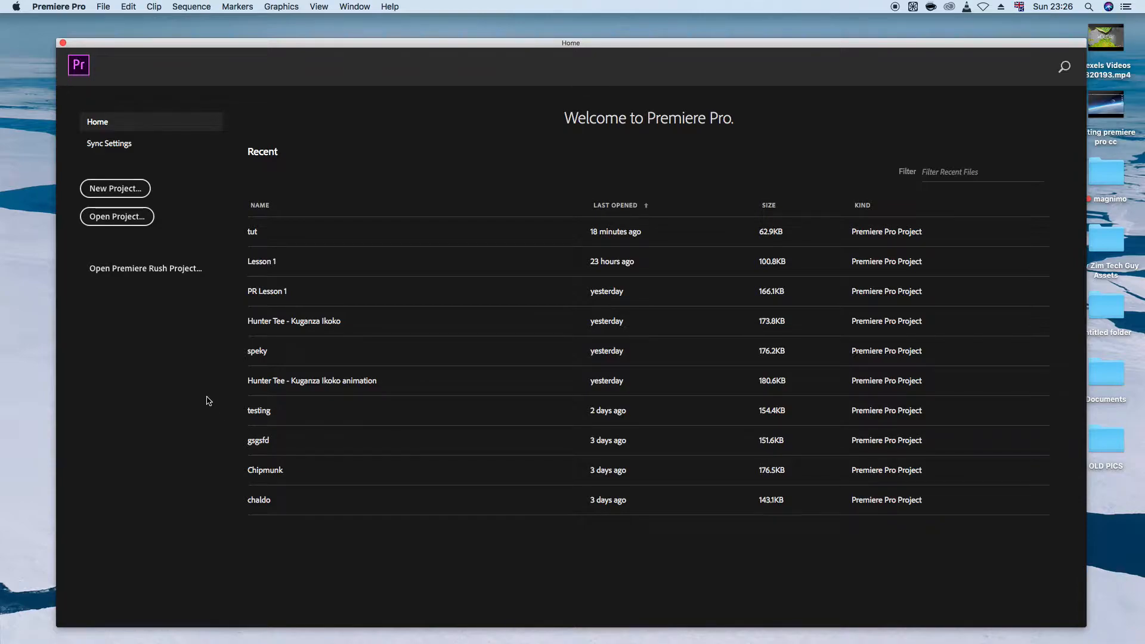
{"action": "left_click", "coordinate": [115, 189]}
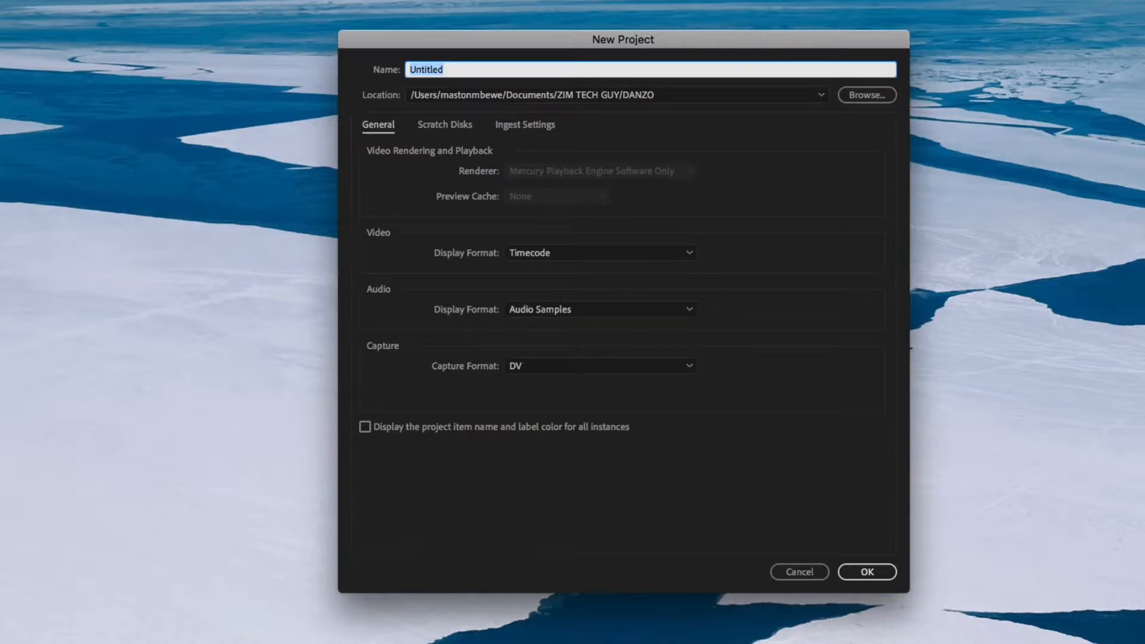
{"action": "type", "text": "Lesson 1 PR"}
{"action": "key", "text": "BackSpace"}
{"action": "type", "text": "remiere"}
{"action": "left_click", "coordinate": [857, 576]}
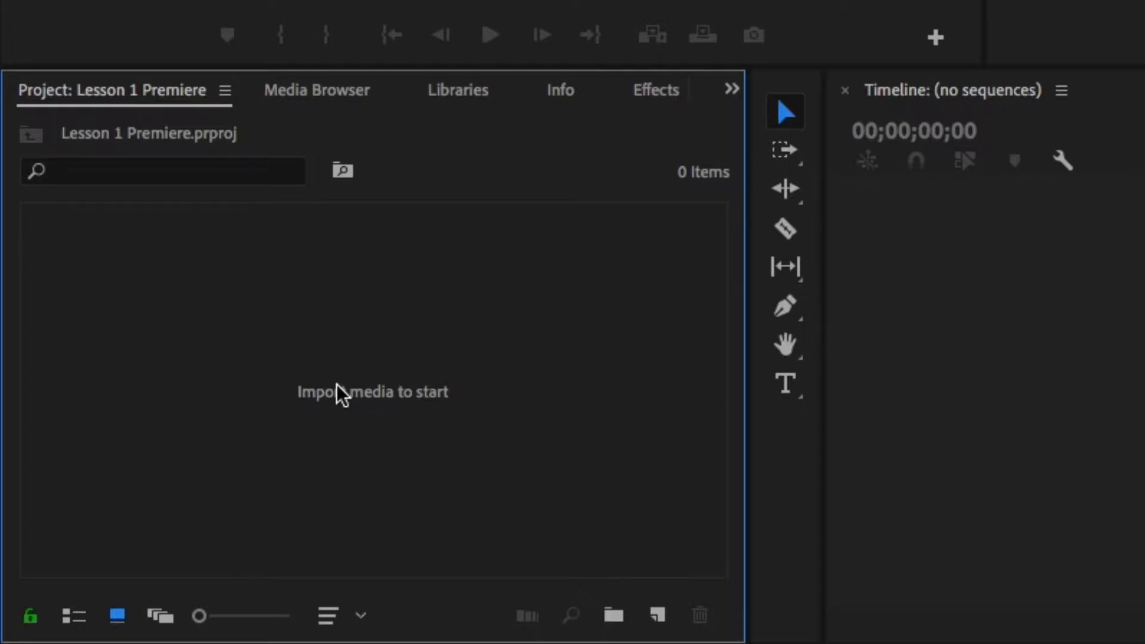
Import the footage folder from "Learning Premiere Pro In 15 Minutes" in the ZIM TECH GUY folder.
{"action": "double_click", "coordinate": [338, 389]}
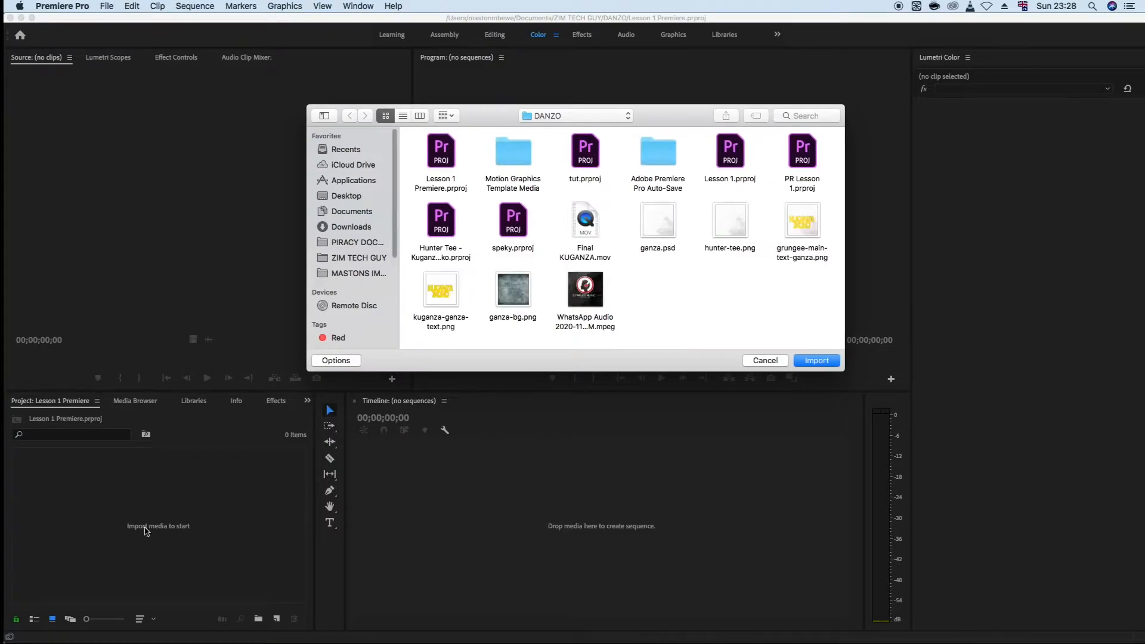
{"action": "left_click", "coordinate": [770, 361]}
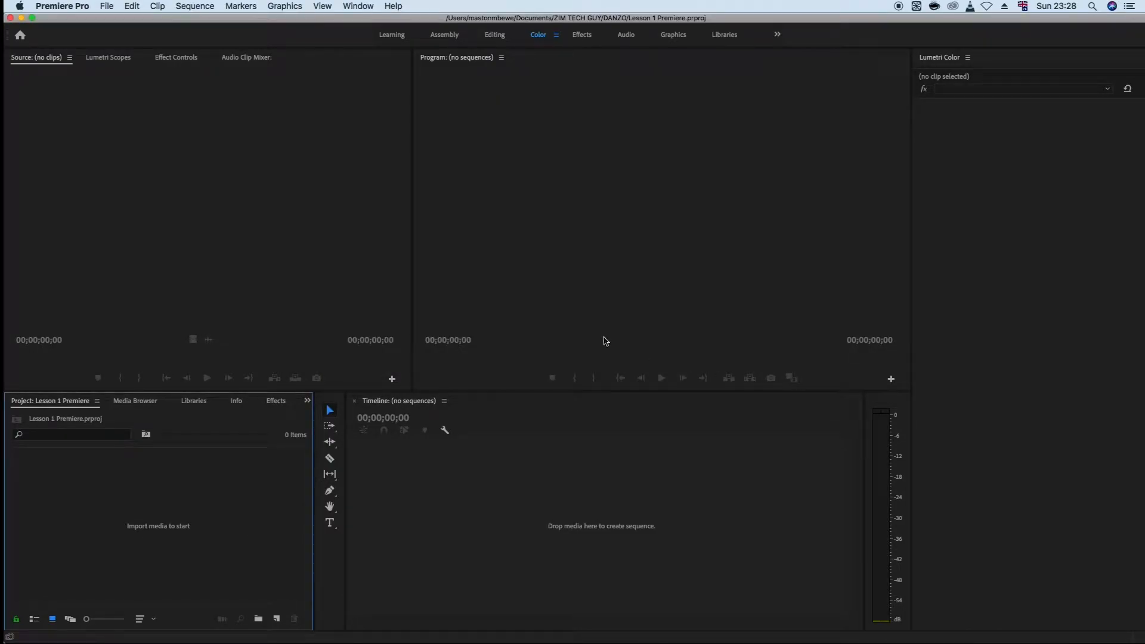
{"action": "left_click", "coordinate": [110, 8]}
{"action": "left_click", "coordinate": [172, 287]}
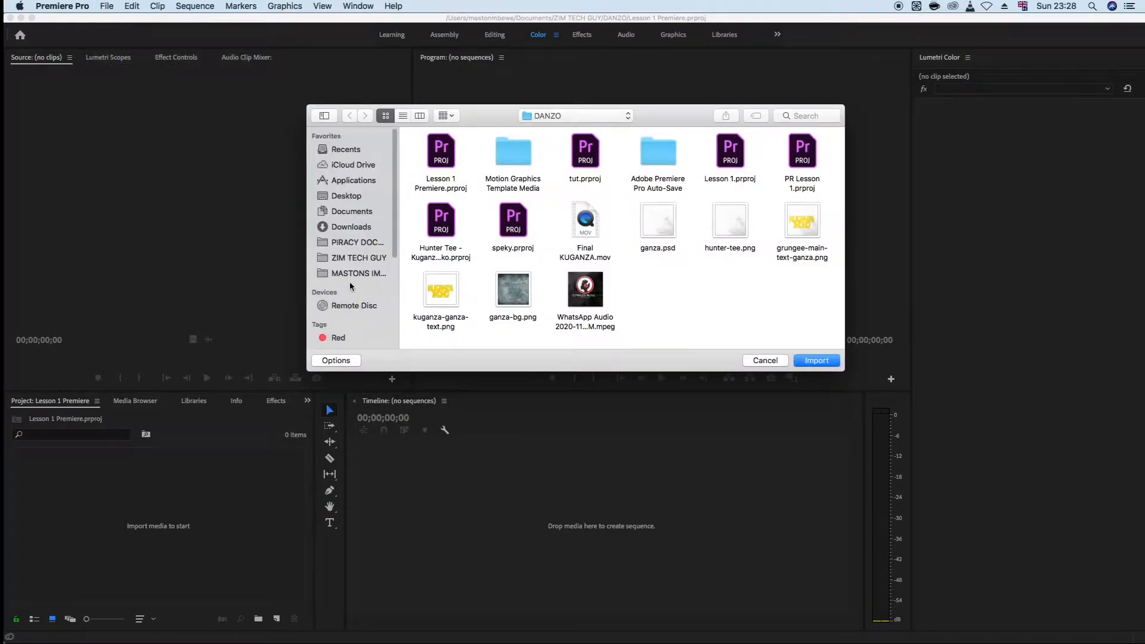
{"action": "left_click", "coordinate": [449, 156]}
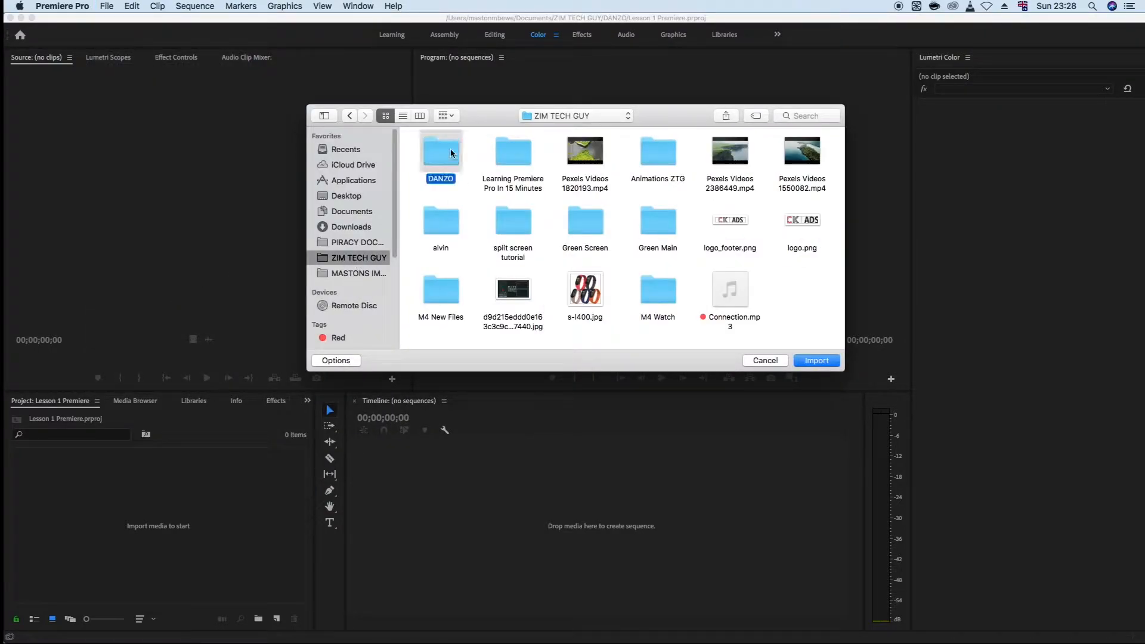
{"action": "left_click", "coordinate": [521, 162]}
{"action": "double_click", "coordinate": [521, 161]}
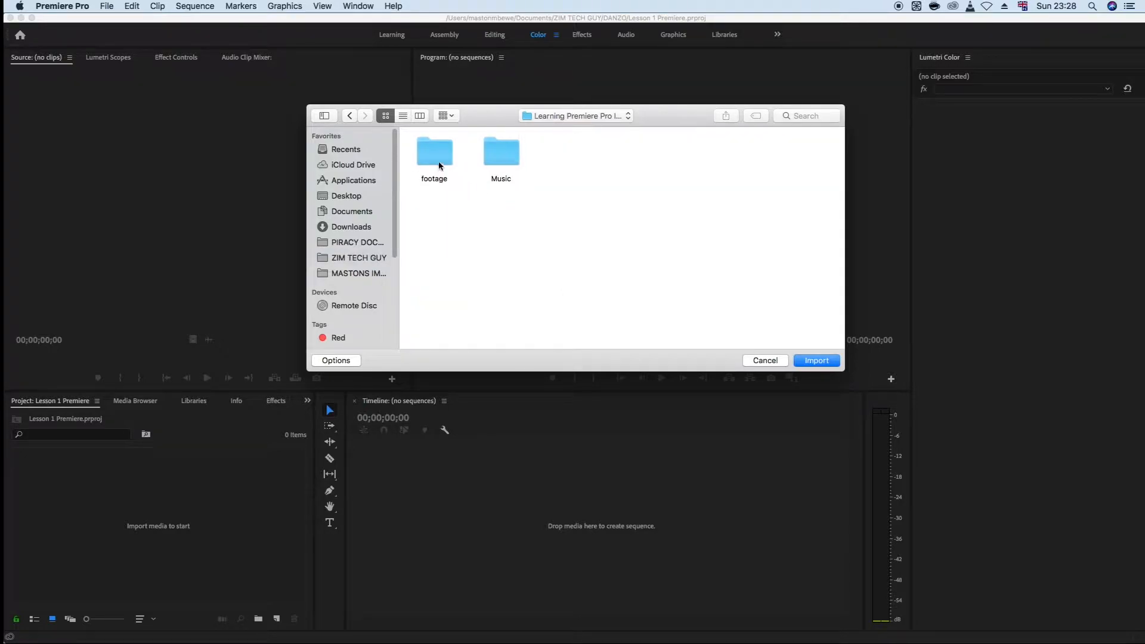
{"action": "left_click_drag", "start_coordinate": [566, 225], "coordinate": [431, 152]}
{"action": "left_click", "coordinate": [816, 360]}
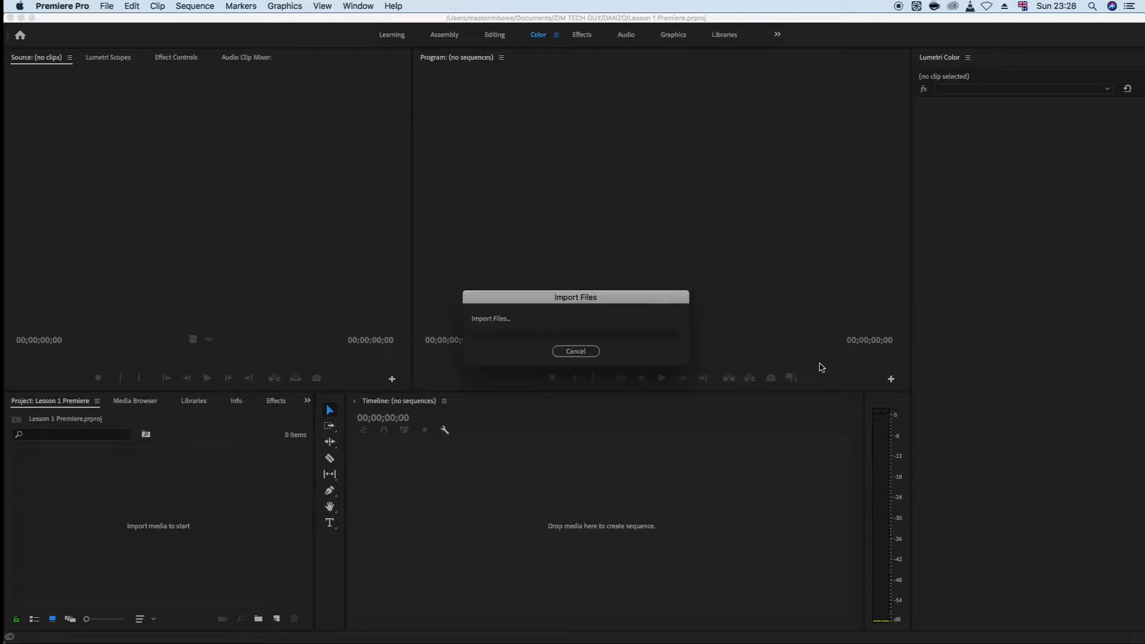
Create a sequence in the empty timeline from the river boat clip in the footage bin.
{"action": "double_click", "coordinate": [107, 493]}
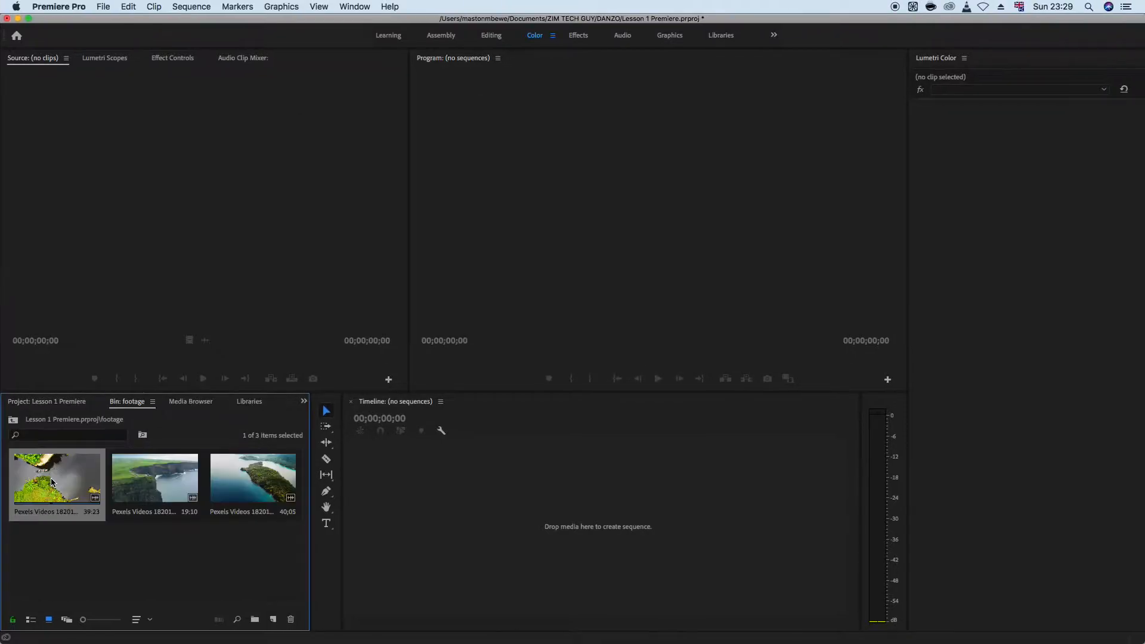
{"action": "left_click_drag", "start_coordinate": [109, 496], "coordinate": [441, 537]}
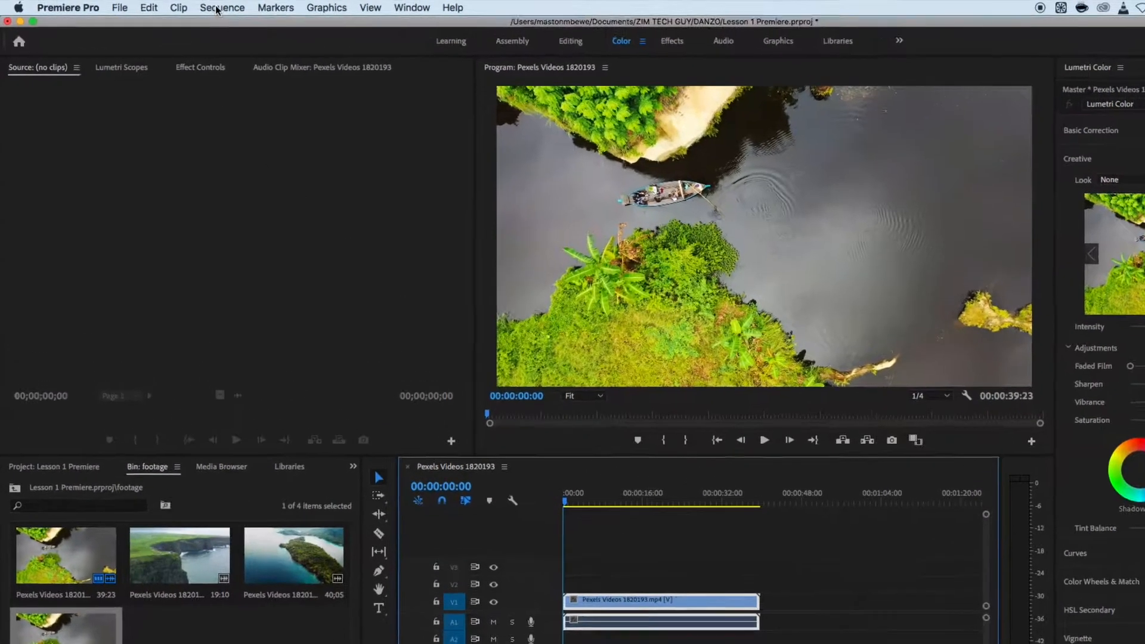
Examine the frame size, timebase and preview options in the new sequence's settings.
{"action": "left_click", "coordinate": [190, 7]}
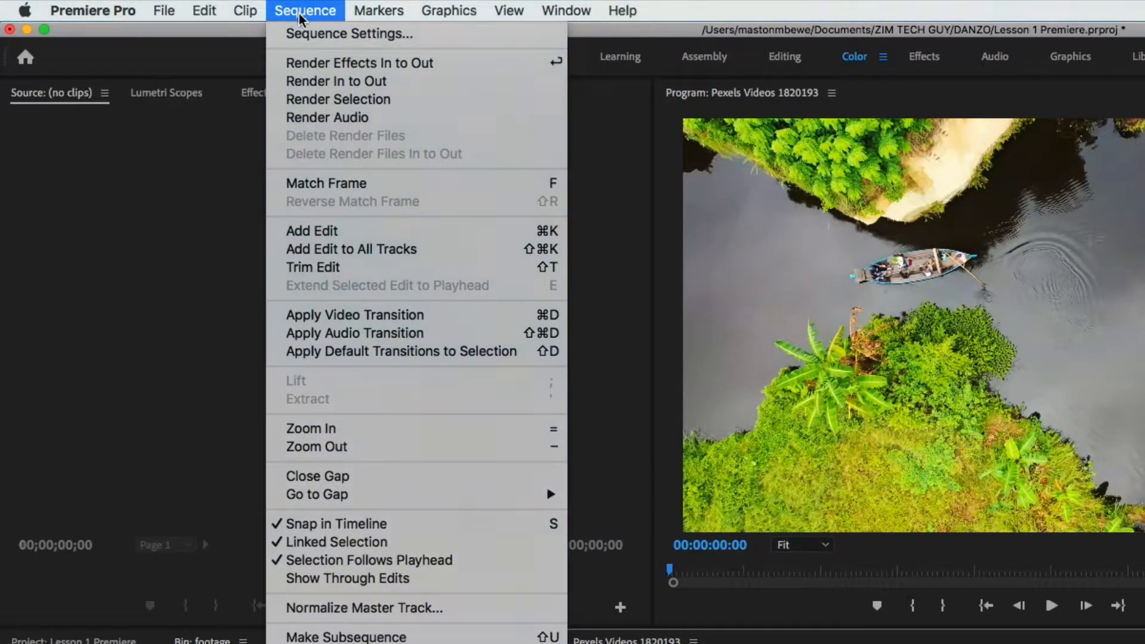
{"action": "left_click", "coordinate": [310, 34]}
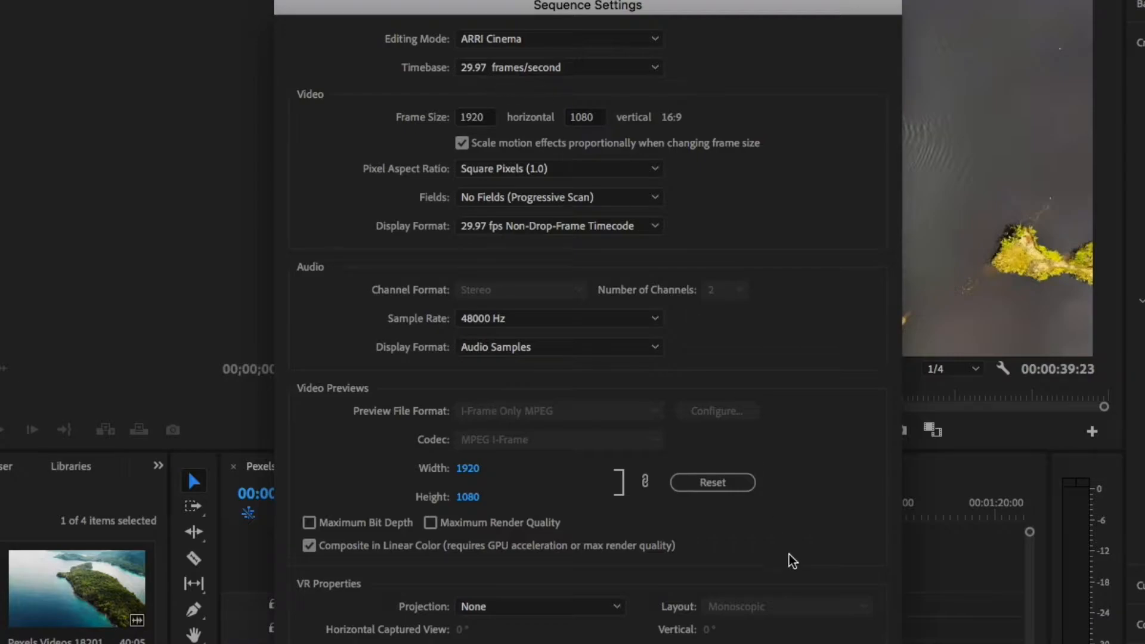
{"action": "key", "text": "Return"}
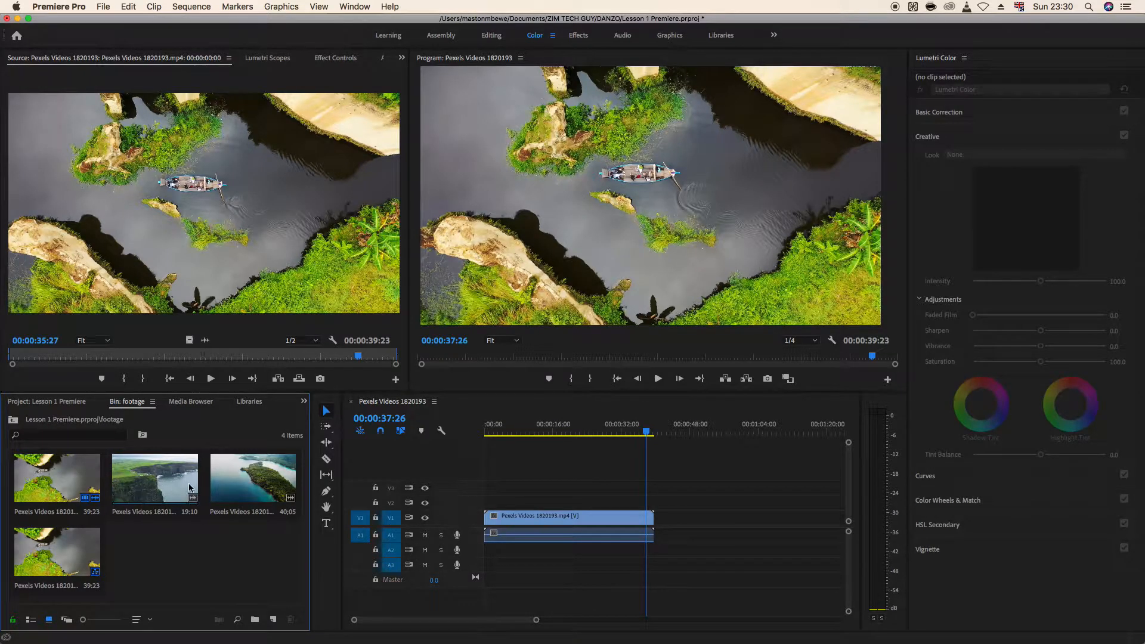
Load the cliff clip into the Source monitor, preview it from its start and mark the In point at 00:00:03:19.
{"action": "double_click", "coordinate": [156, 477]}
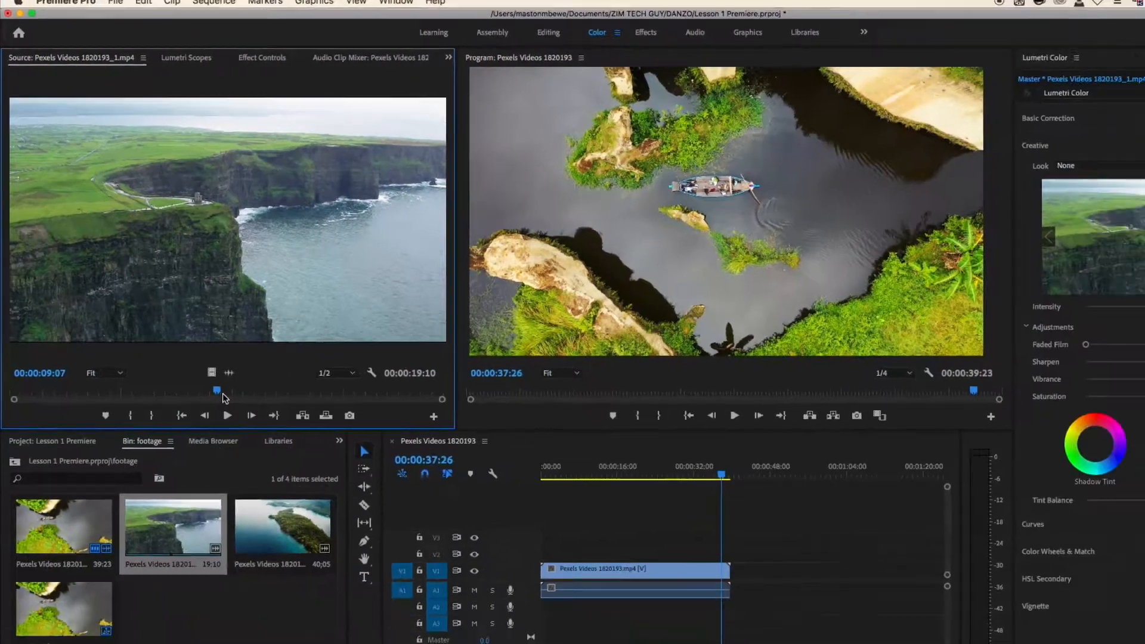
{"action": "left_click_drag", "start_coordinate": [369, 621], "coordinate": [20, 625]}
{"action": "key", "text": "space"}
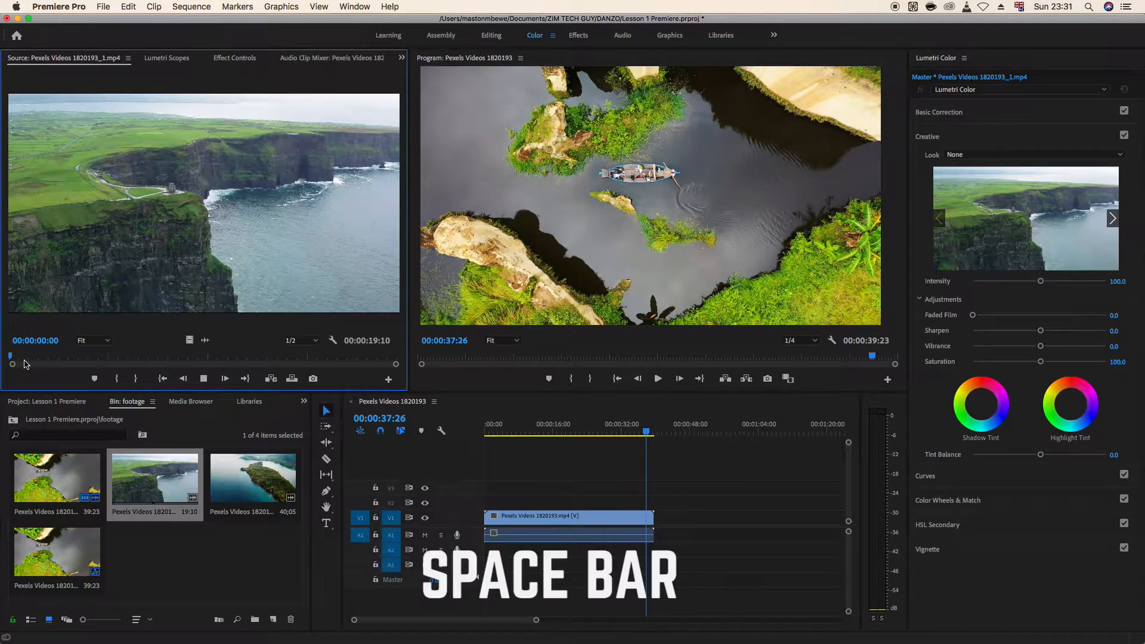
{"action": "key", "text": "space"}
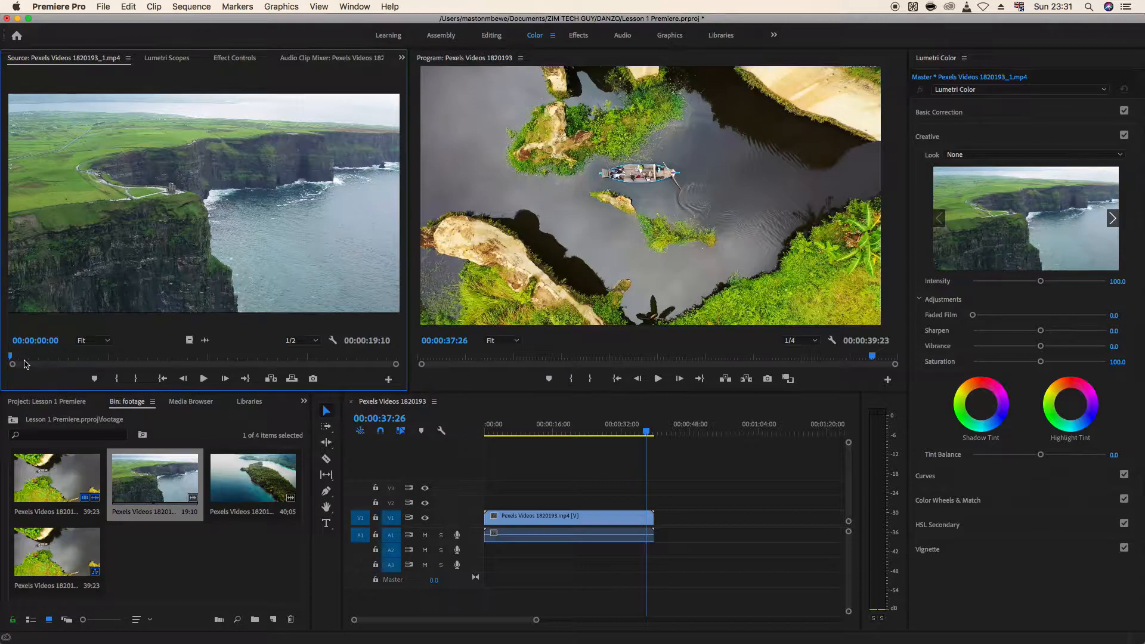
{"action": "key", "text": "space"}
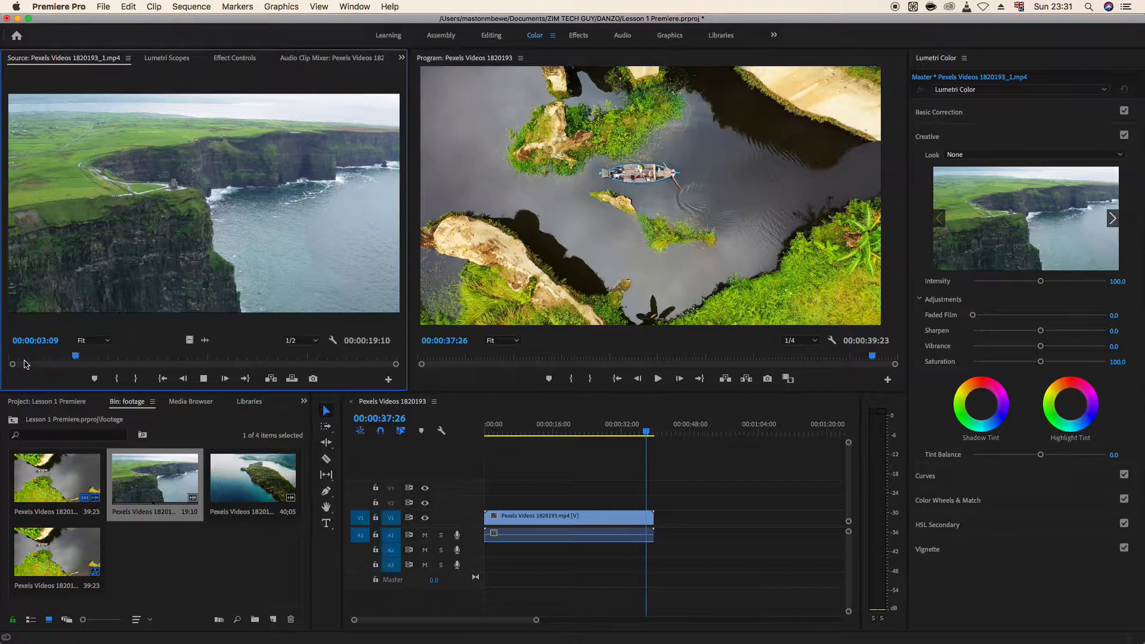
{"action": "key", "text": "space"}
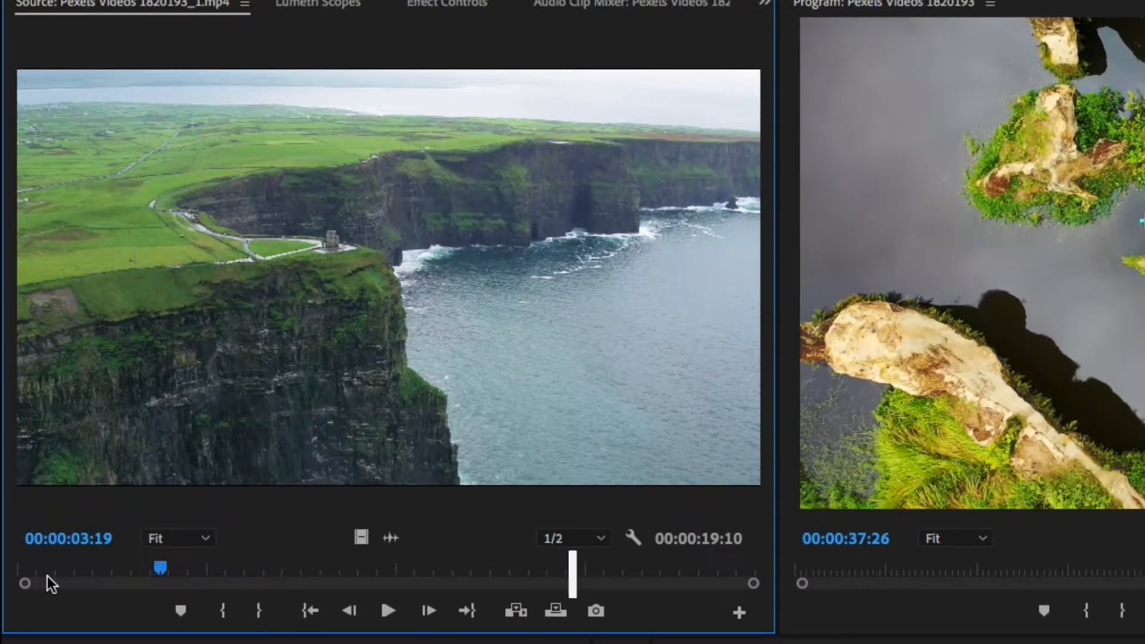
{"action": "key", "text": "i"}
Play the cliff clip onward from its In point and mark the Out point at 00:00:09:17.
{"action": "key", "text": "space"}
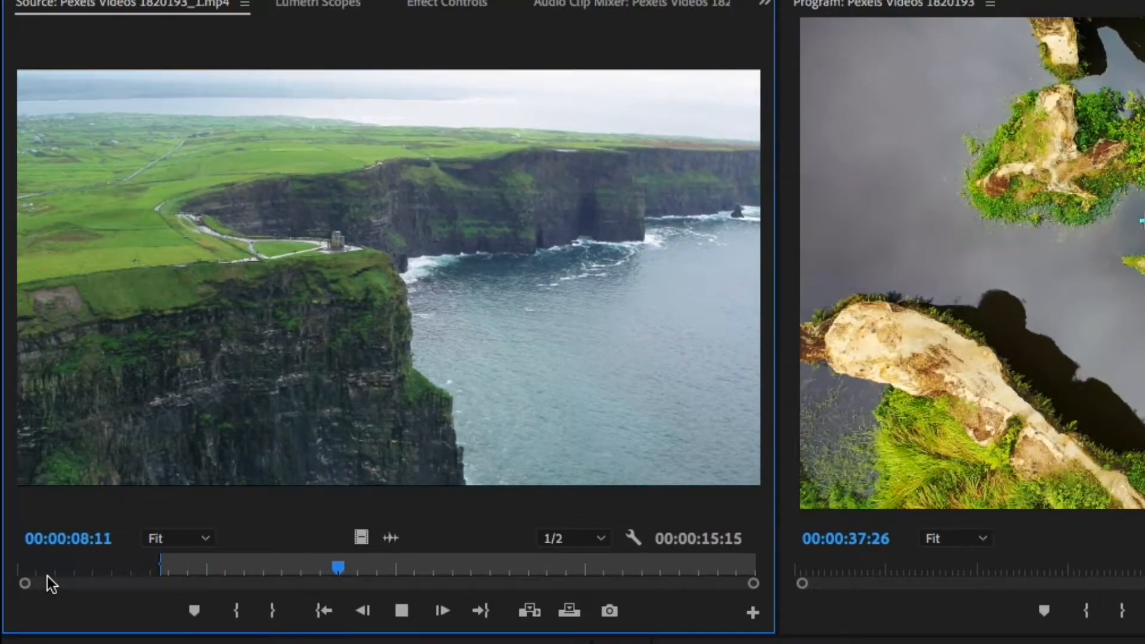
{"action": "key", "text": "space"}
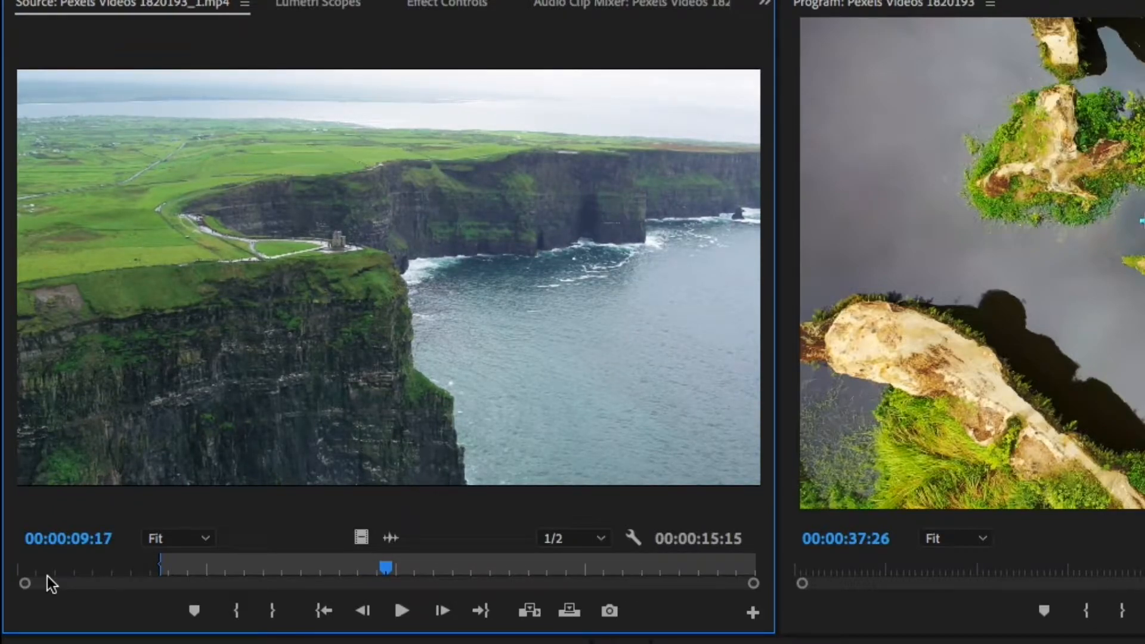
{"action": "key", "text": "o"}
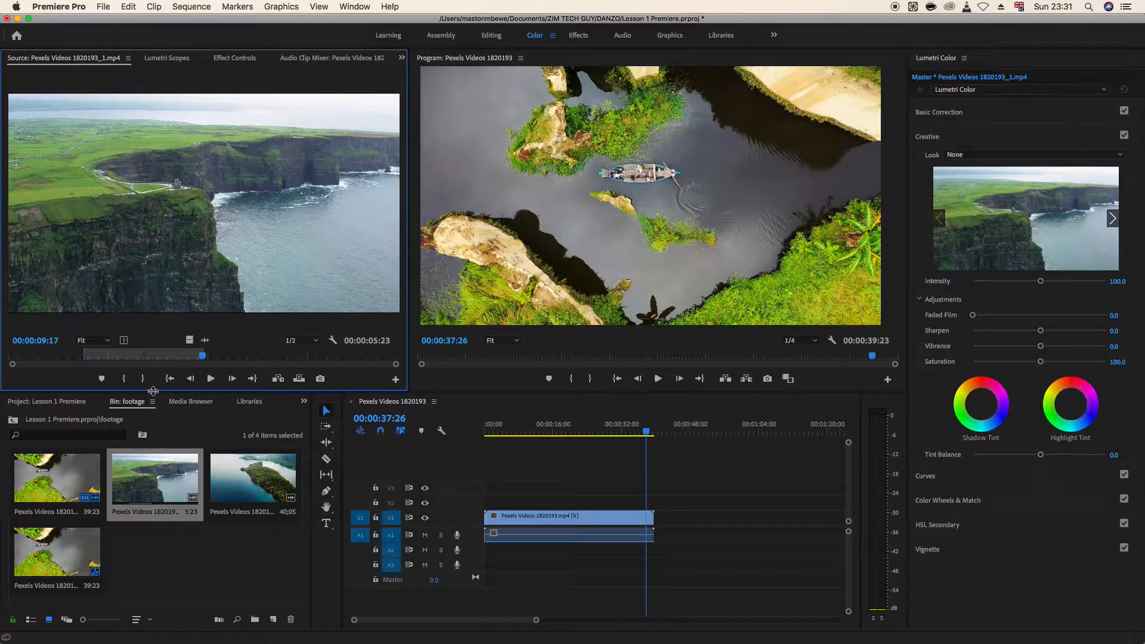
Add the marked part of the cliff clip to V1 and A1 directly after the river boat clip.
{"action": "left_click", "coordinate": [679, 432]}
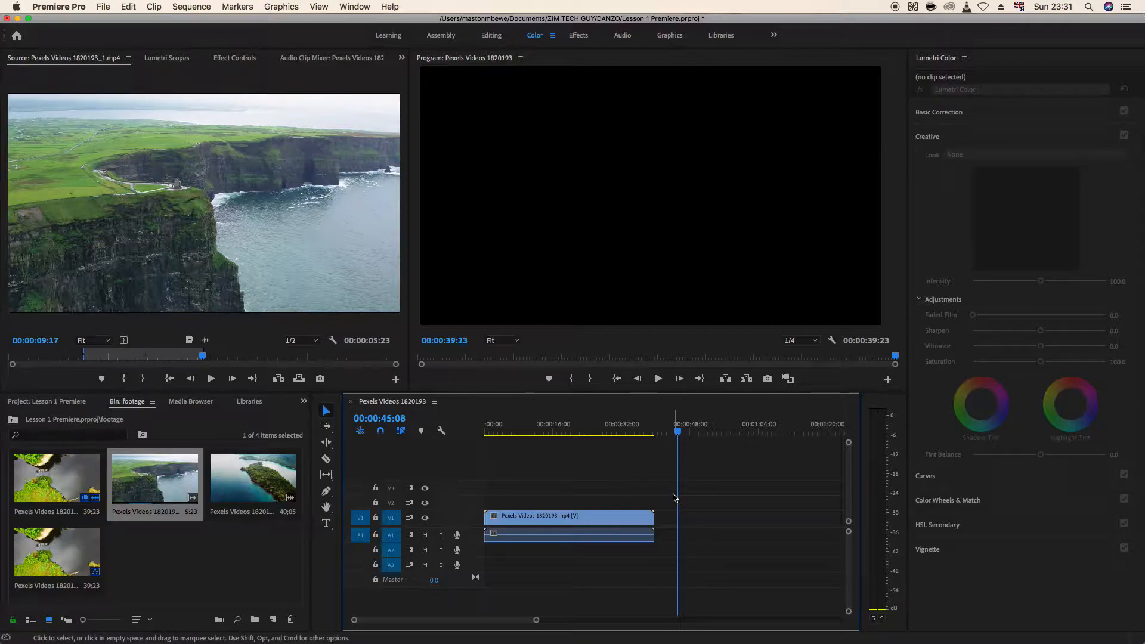
{"action": "left_click", "coordinate": [149, 226]}
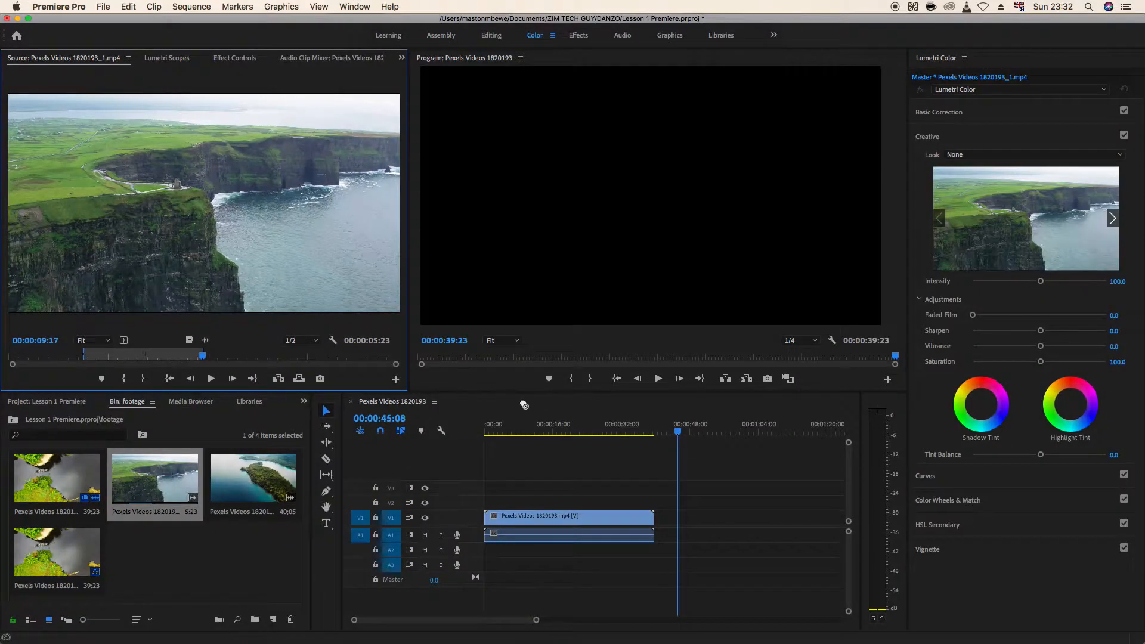
{"action": "left_click_drag", "start_coordinate": [523, 405], "coordinate": [659, 535]}
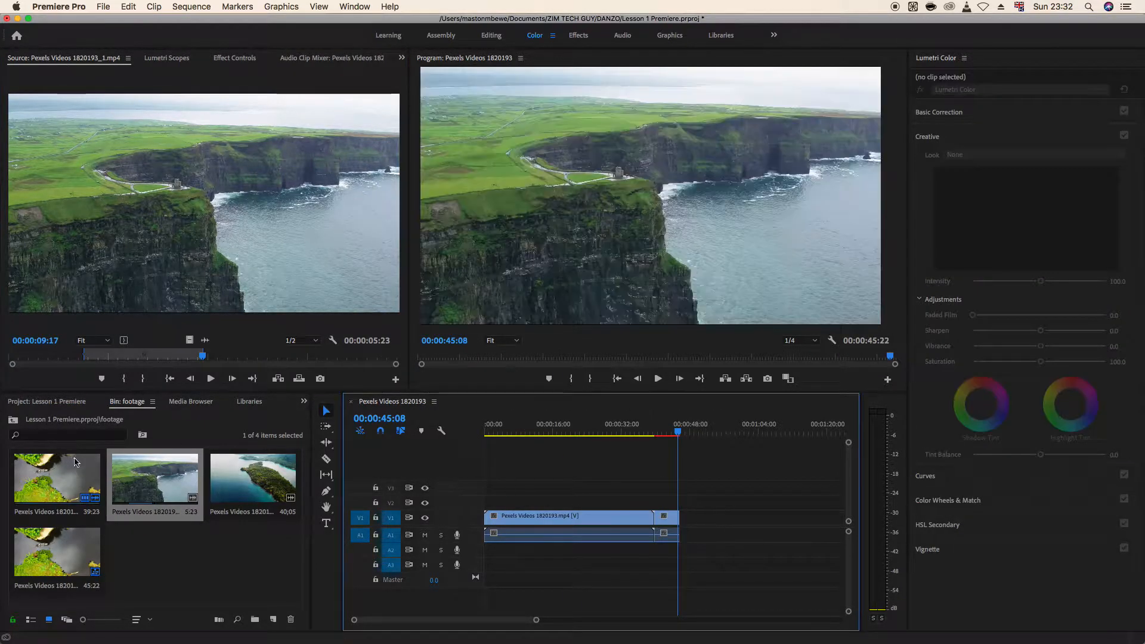
Append the full island clip from the footage bin to V1 and A1 directly after the cliff clip.
{"action": "left_click", "coordinate": [270, 554]}
{"action": "left_click", "coordinate": [254, 485]}
{"action": "left_click_drag", "start_coordinate": [239, 483], "coordinate": [689, 527]}
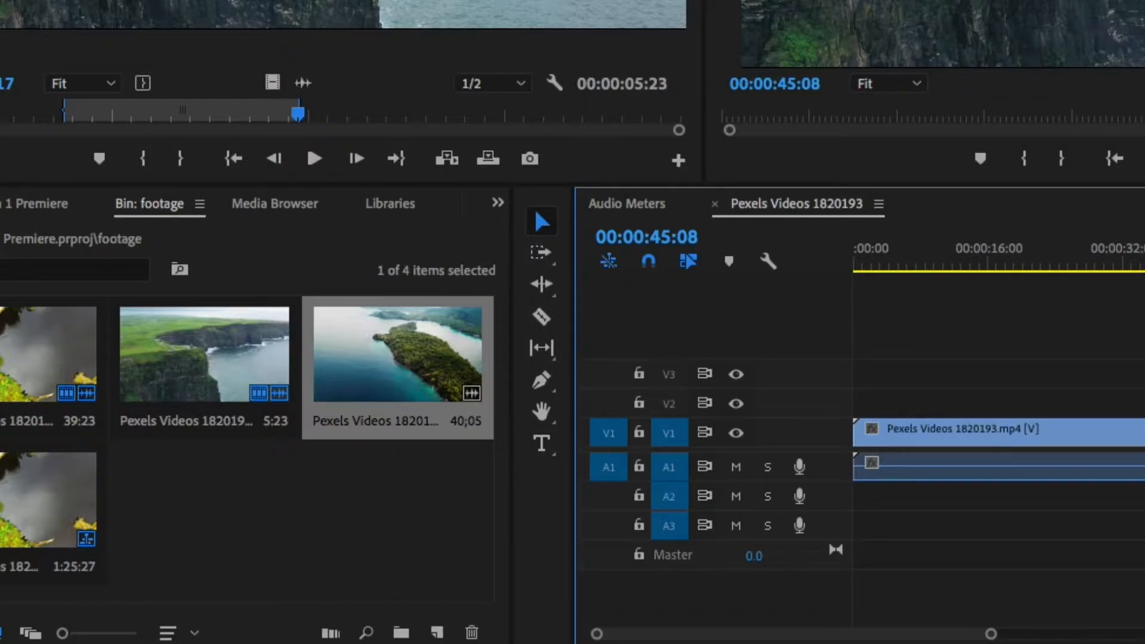
Play back the beginning of the assembled sequence from 00:00:00:00.
{"action": "key", "text": "Home"}
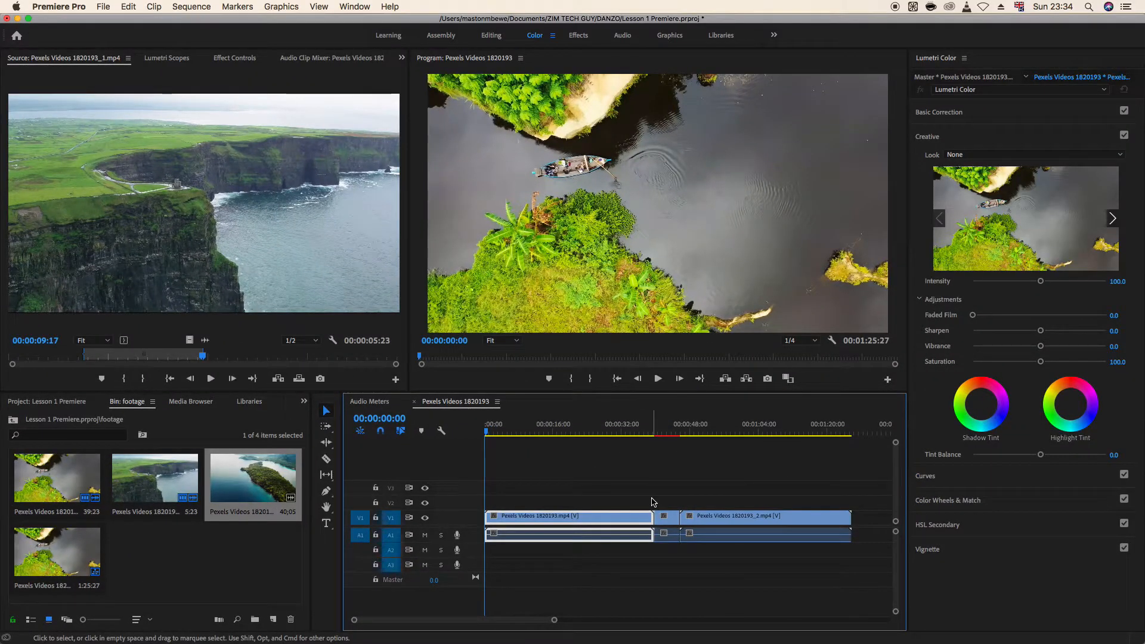
{"action": "key", "text": "space"}
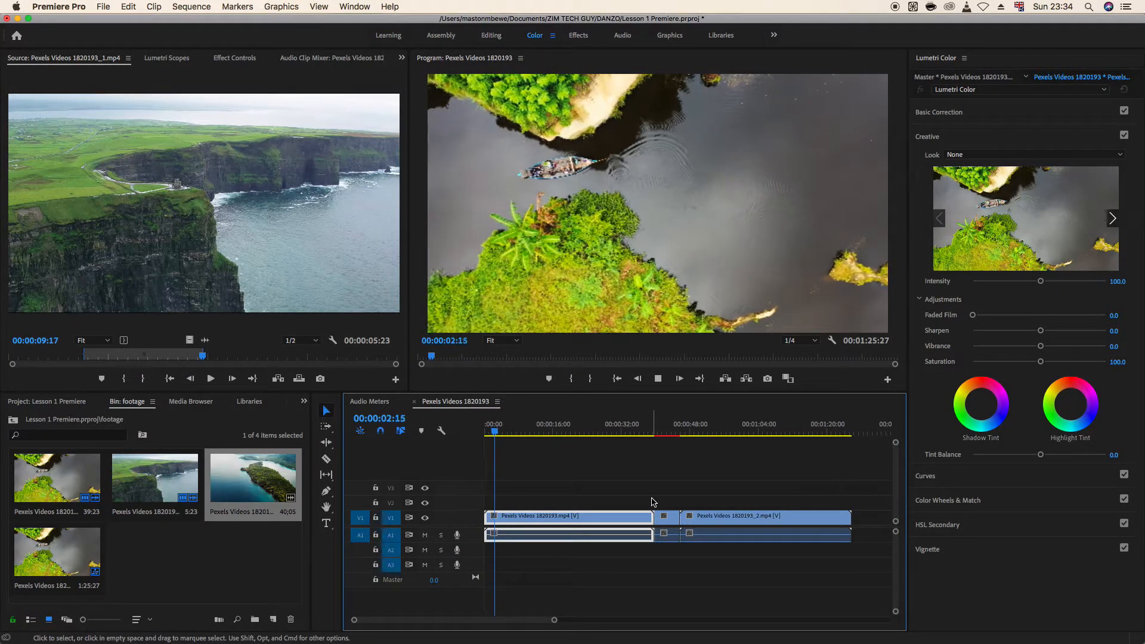
{"action": "key", "text": "space"}
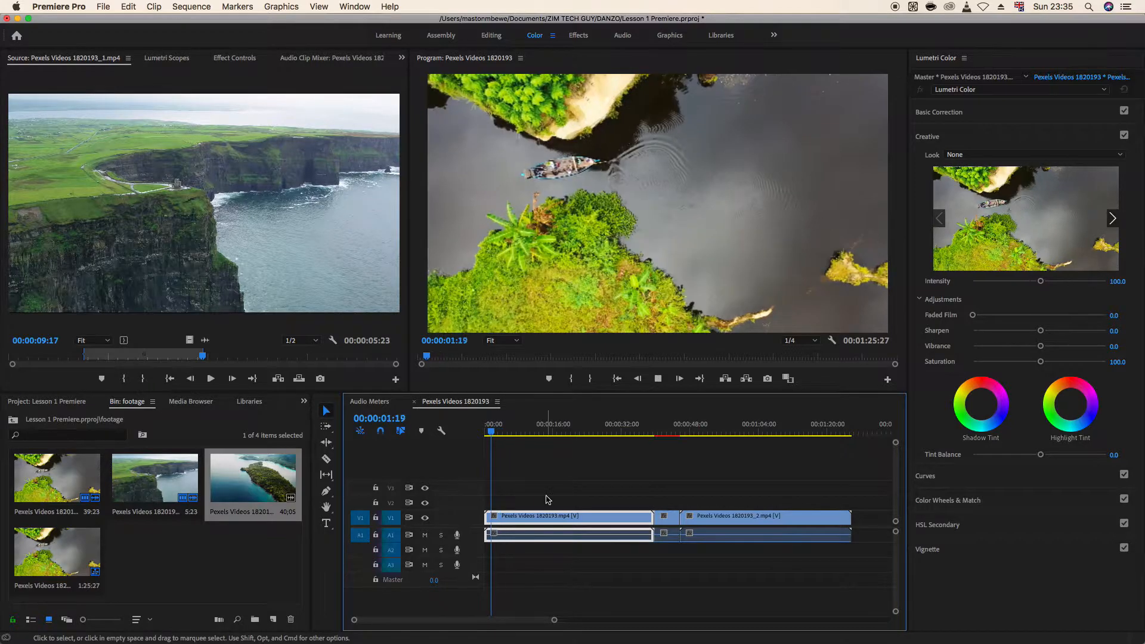
{"action": "key", "text": "space"}
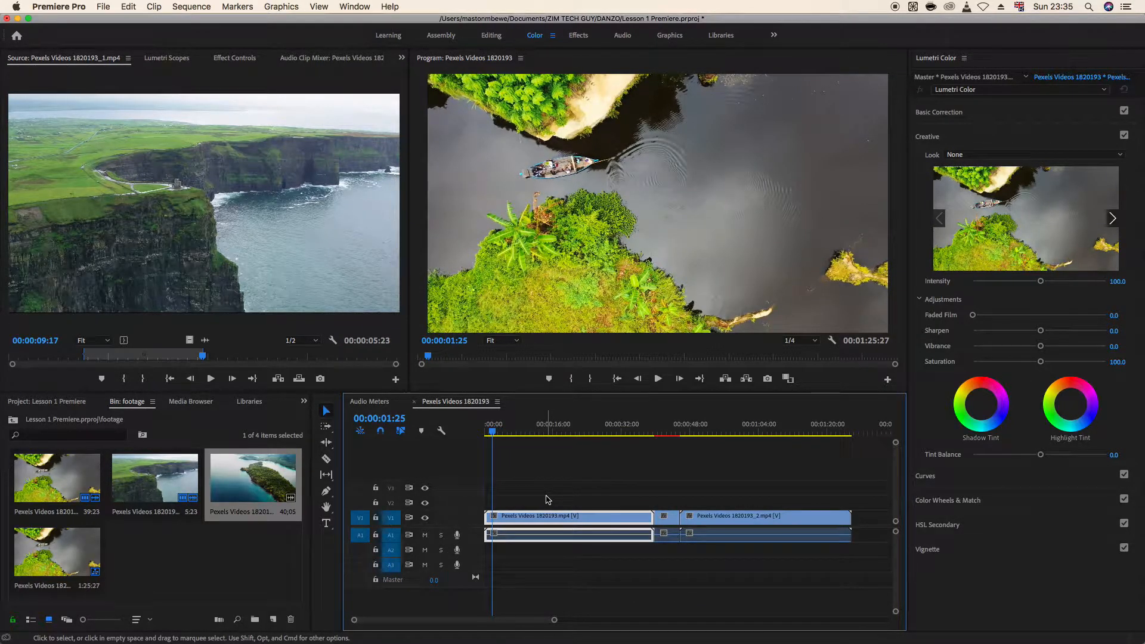
Split the river boat clip at 00:00:18:20 with the Razor tool.
{"action": "left_click_drag", "start_coordinate": [495, 432], "coordinate": [565, 460]}
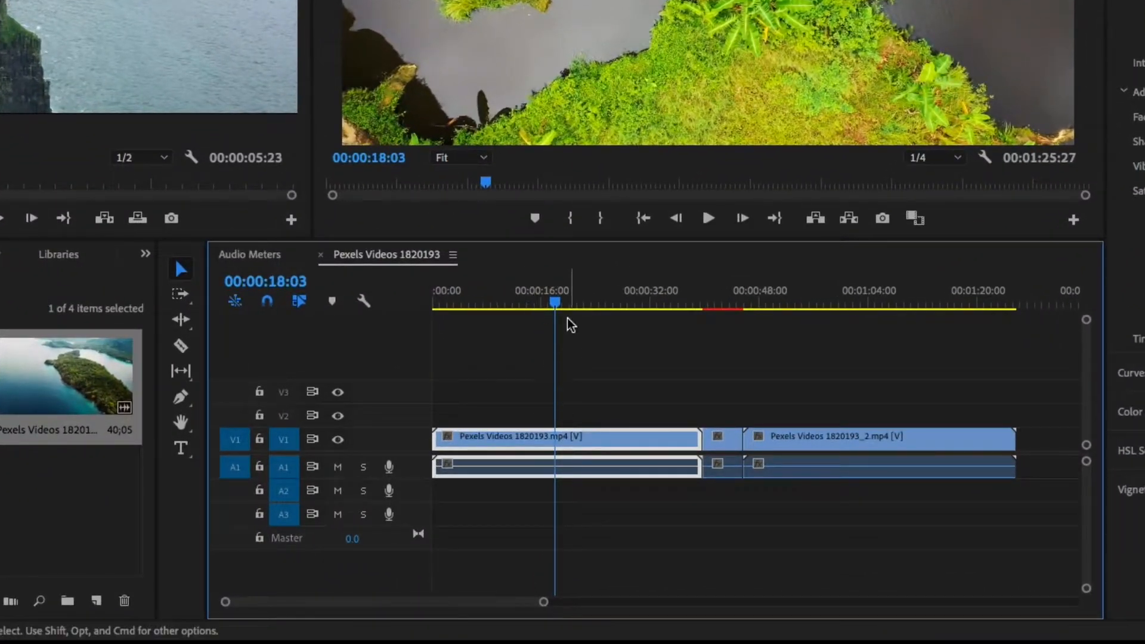
{"action": "mouse_move", "coordinate": [560, 304]}
{"action": "left_mouse_down"}
{"action": "mouse_move", "coordinate": [584, 304]}
{"action": "mouse_move", "coordinate": [553, 307]}
{"action": "mouse_move", "coordinate": [563, 311]}
{"action": "left_mouse_up"}
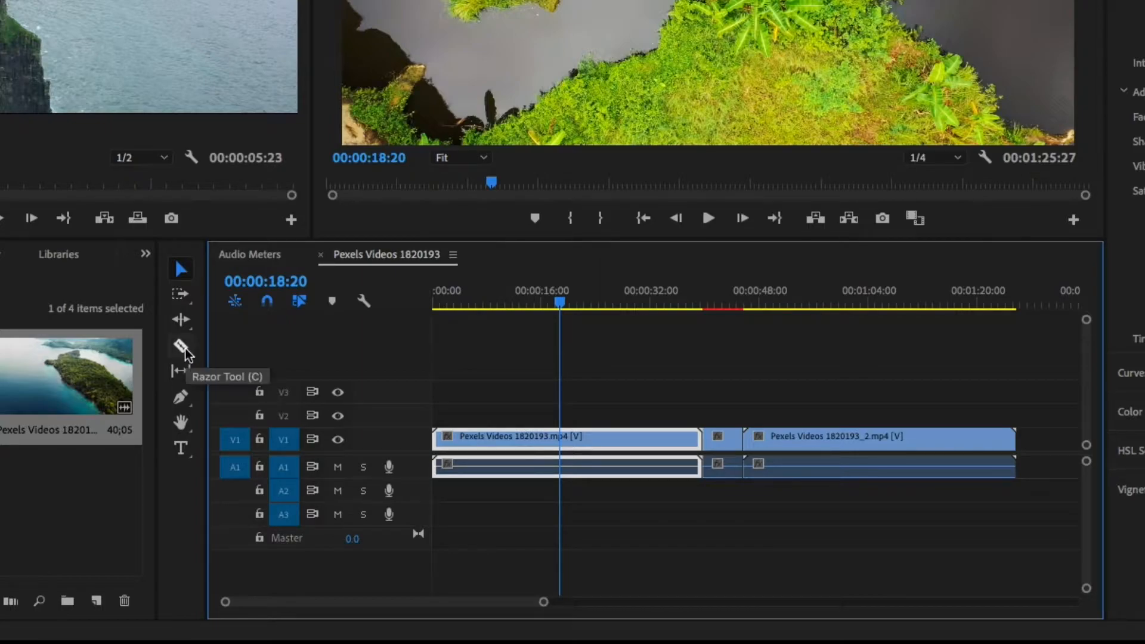
{"action": "key", "text": "c"}
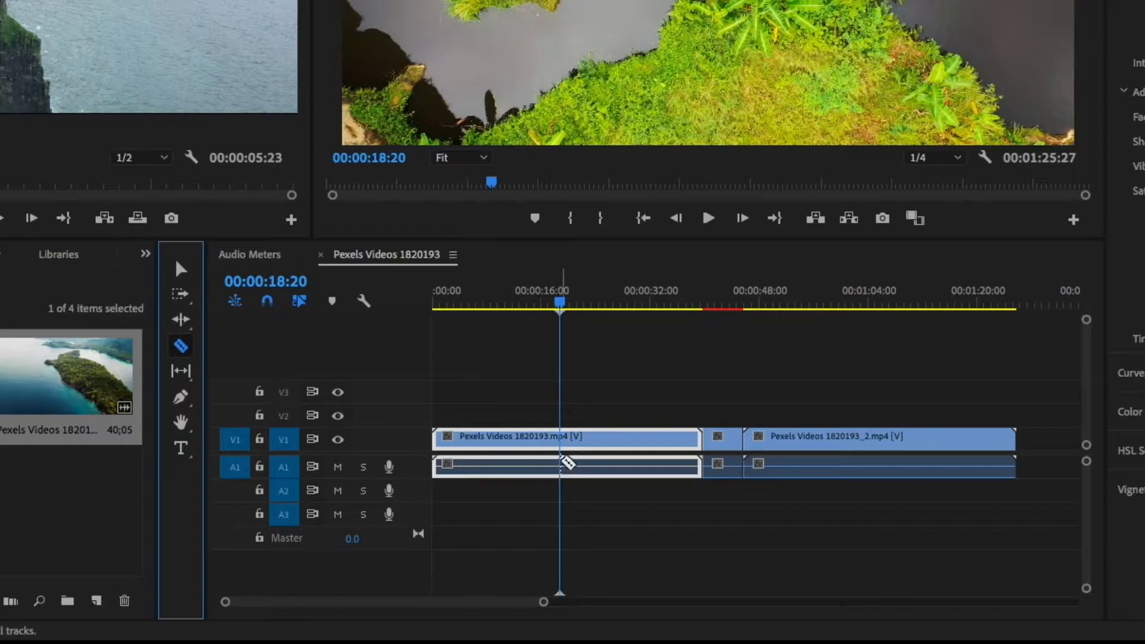
{"action": "left_click", "coordinate": [562, 446]}
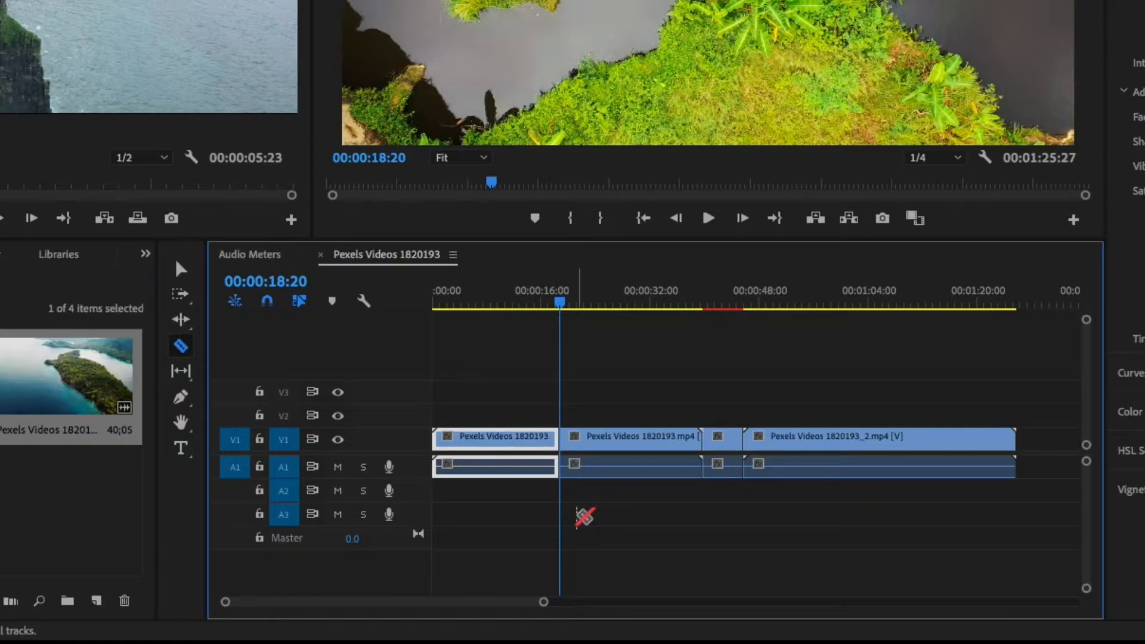
Delete the river boat section after 00:00:18:20 and move the cliff and island clips together to close the gap.
{"action": "key", "text": "v"}
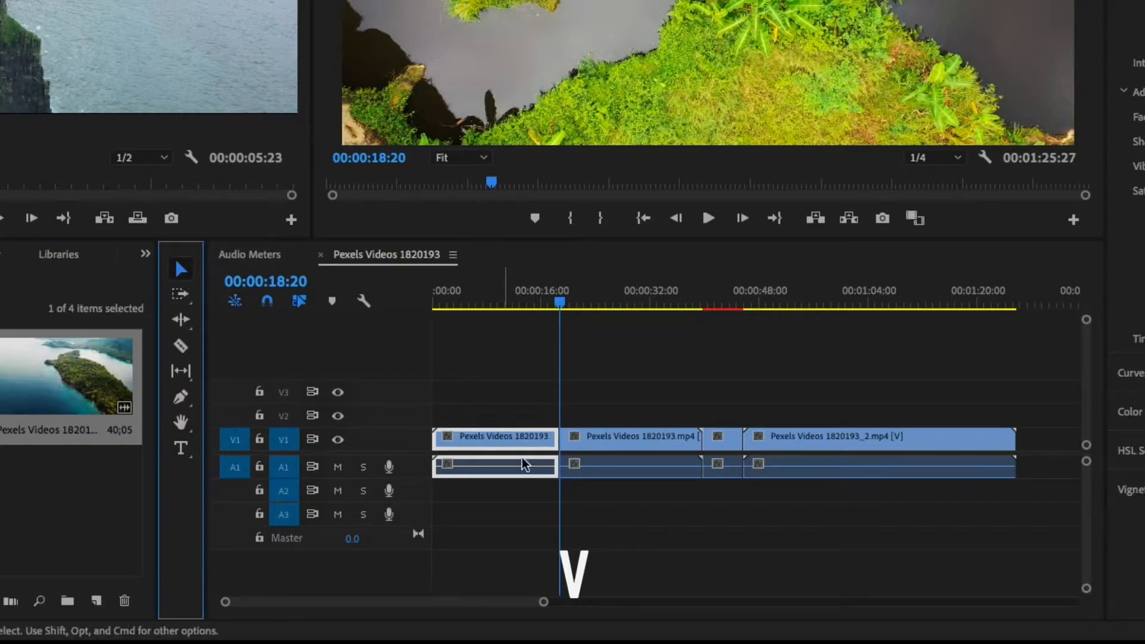
{"action": "left_click", "coordinate": [618, 443]}
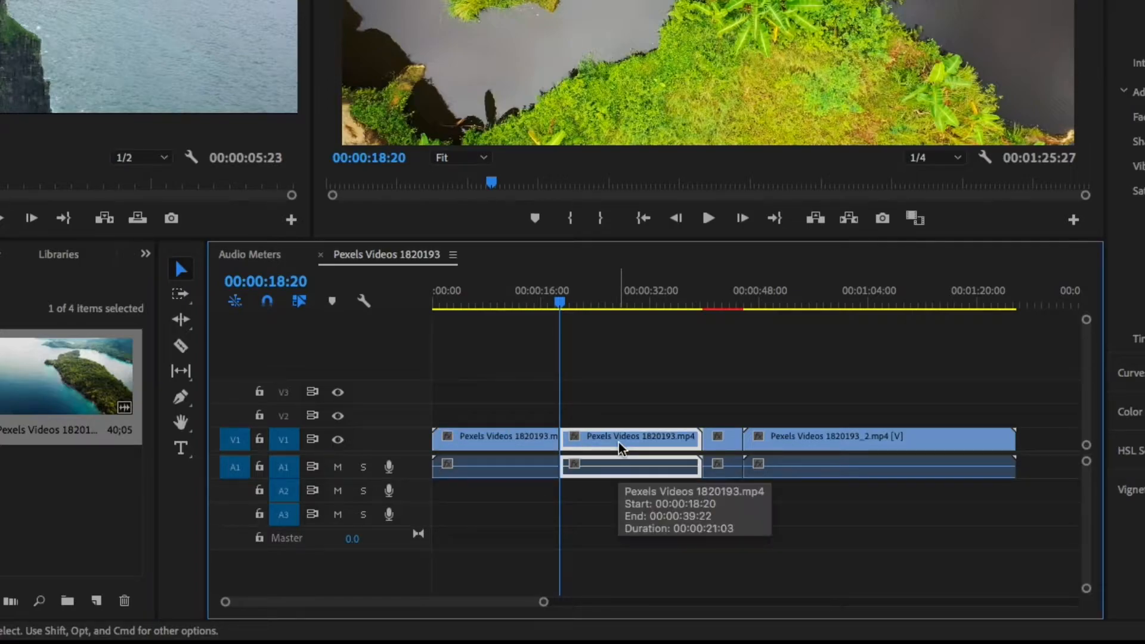
{"action": "key", "text": "Delete"}
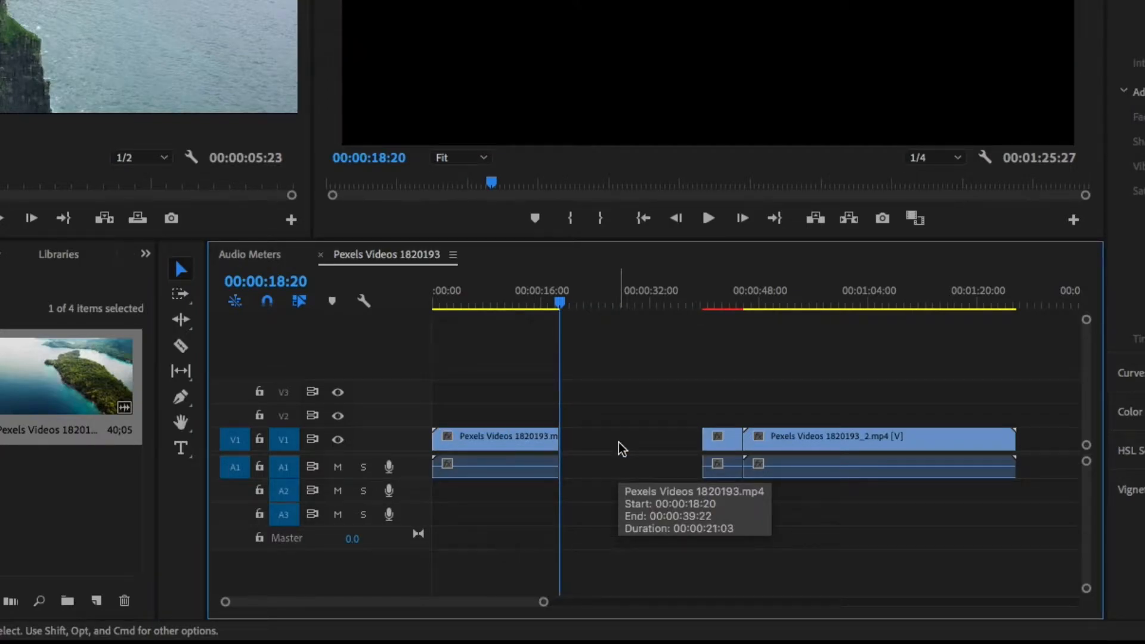
{"action": "left_click_drag", "start_coordinate": [921, 549], "coordinate": [689, 444]}
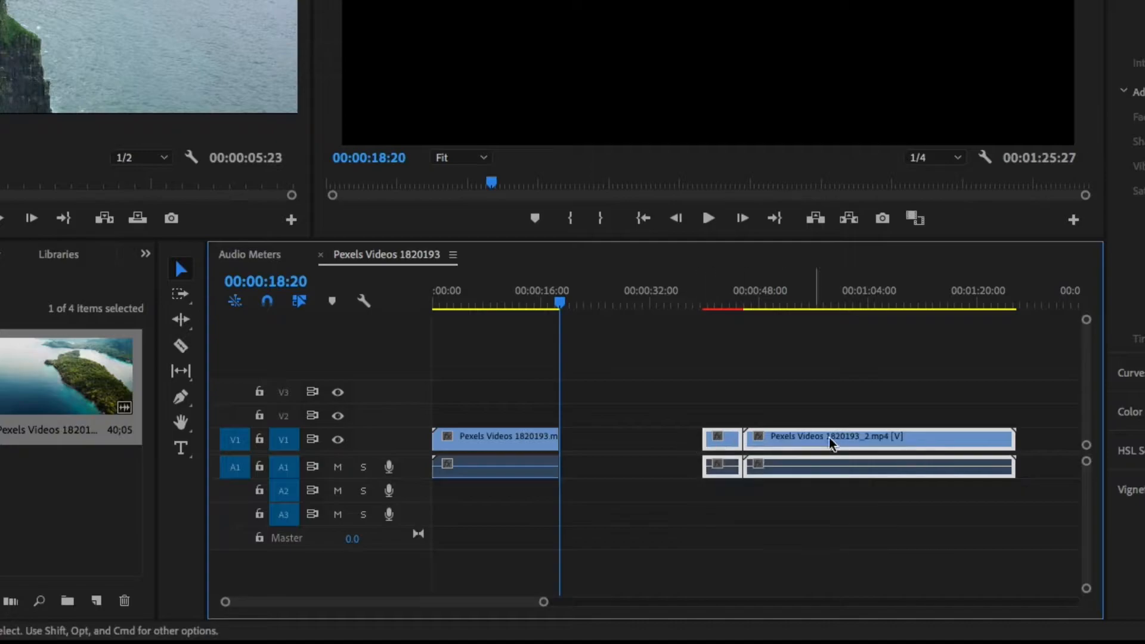
{"action": "left_click_drag", "start_coordinate": [836, 440], "coordinate": [695, 439]}
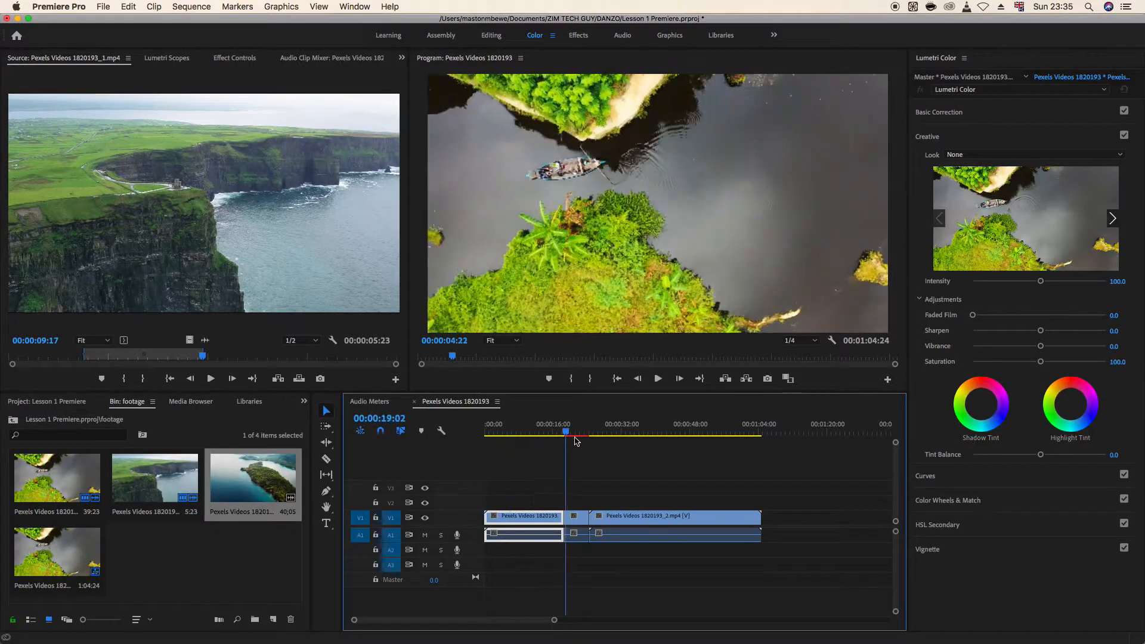
Play back the shortened sequence from 00:00:00:00 and review the transitions between the river boat, cliff and island clips.
{"action": "left_click", "coordinate": [595, 316]}
{"action": "left_click_drag", "start_coordinate": [587, 439], "coordinate": [486, 440]}
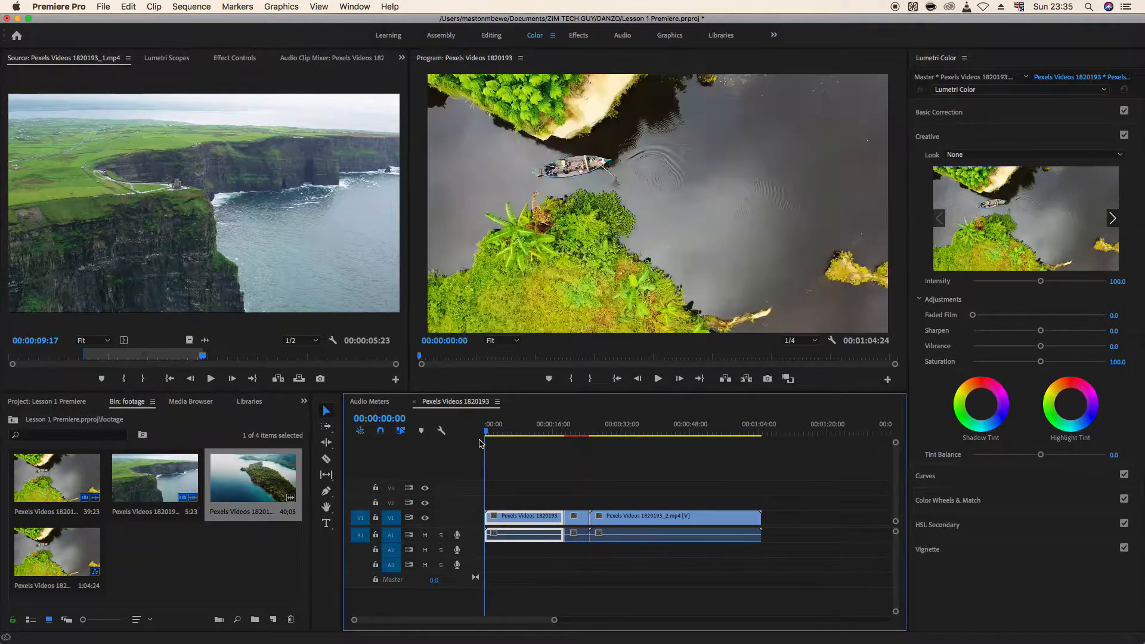
{"action": "key", "text": "space"}
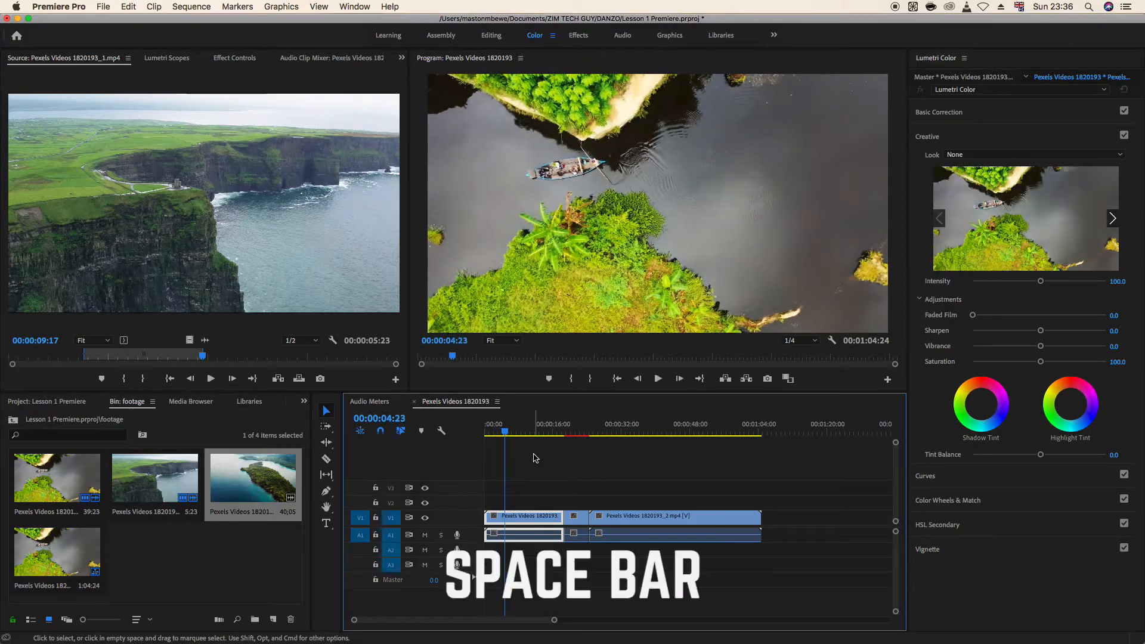
{"action": "left_click_drag", "start_coordinate": [516, 434], "coordinate": [584, 439]}
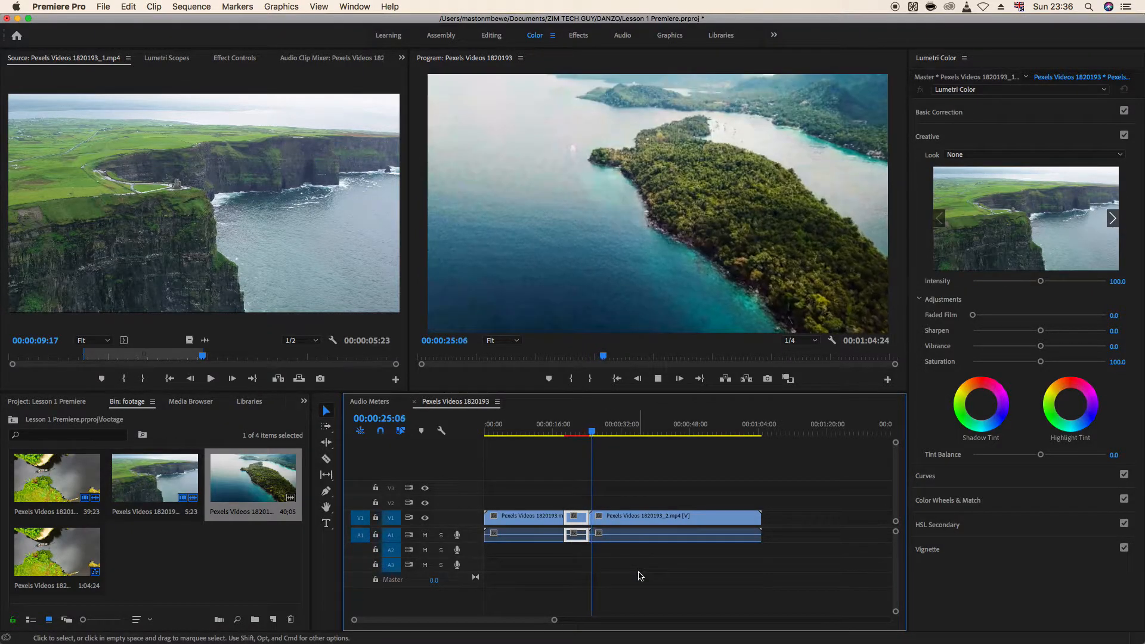
Split the island clip at 00:00:43:10 with the Razor tool and delete the part after the cut.
{"action": "left_click_drag", "start_coordinate": [601, 433], "coordinate": [669, 437]}
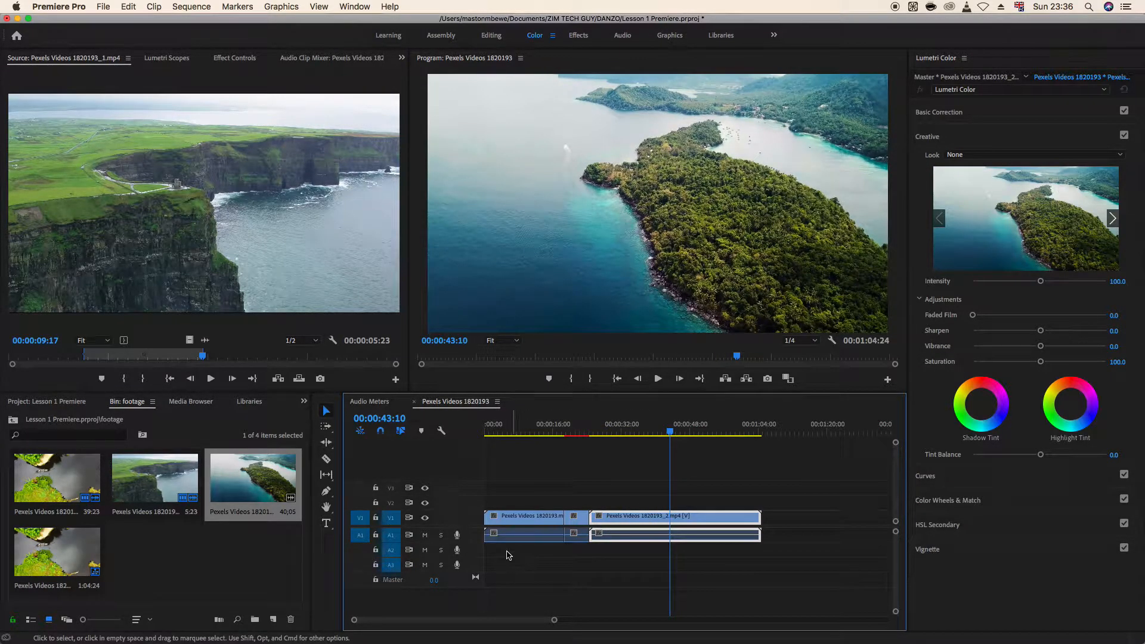
{"action": "left_click", "coordinate": [326, 458]}
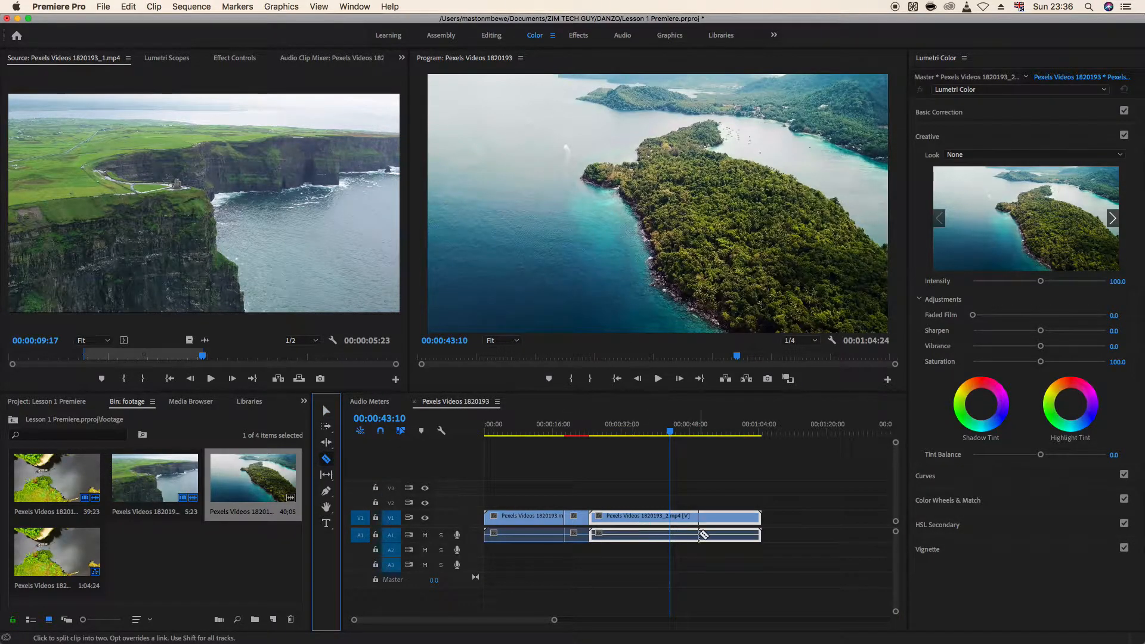
{"action": "left_click", "coordinate": [670, 520]}
{"action": "key", "text": "v"}
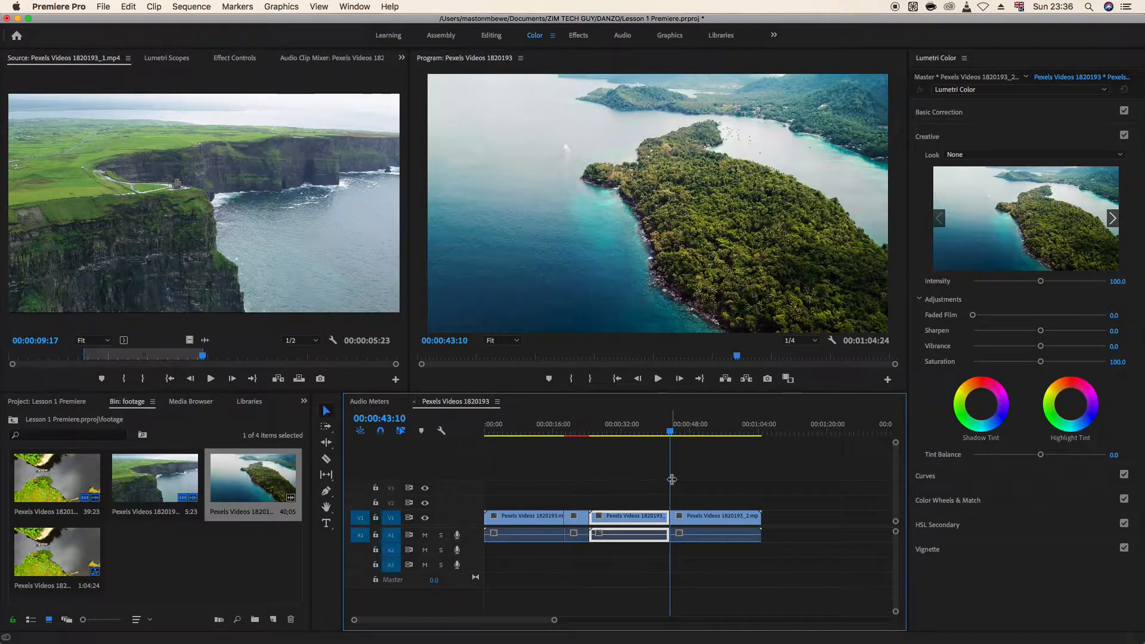
{"action": "left_click", "coordinate": [716, 518]}
{"action": "key", "text": "Delete"}
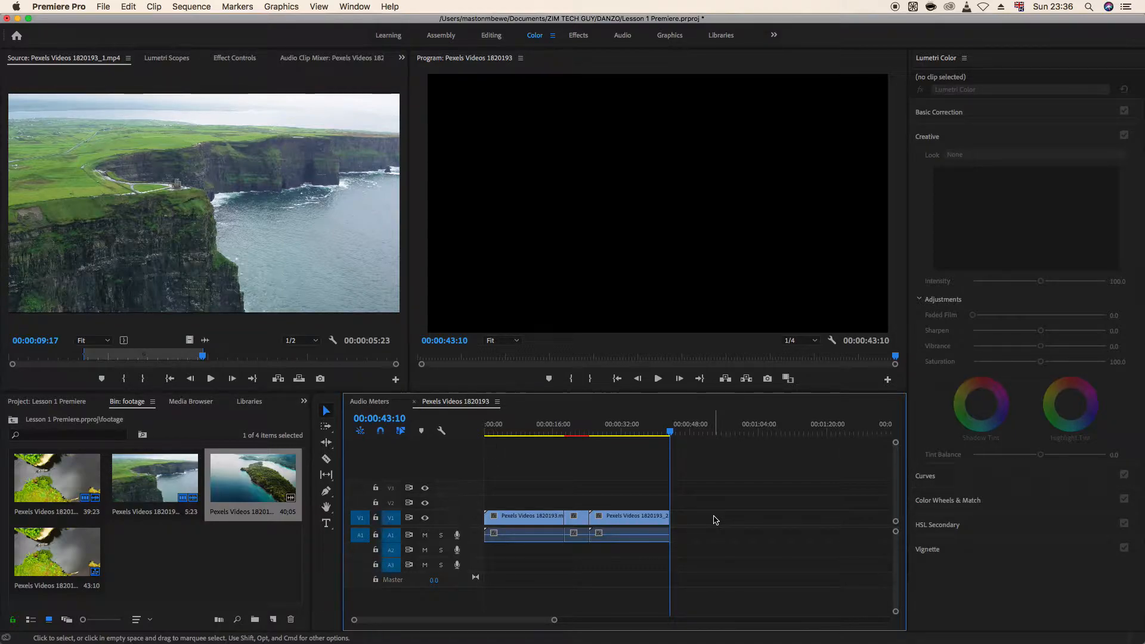
Move the cliff clip to the end of the sequence, directly after the island clip at 00:00:43:10.
{"action": "left_click", "coordinate": [576, 518]}
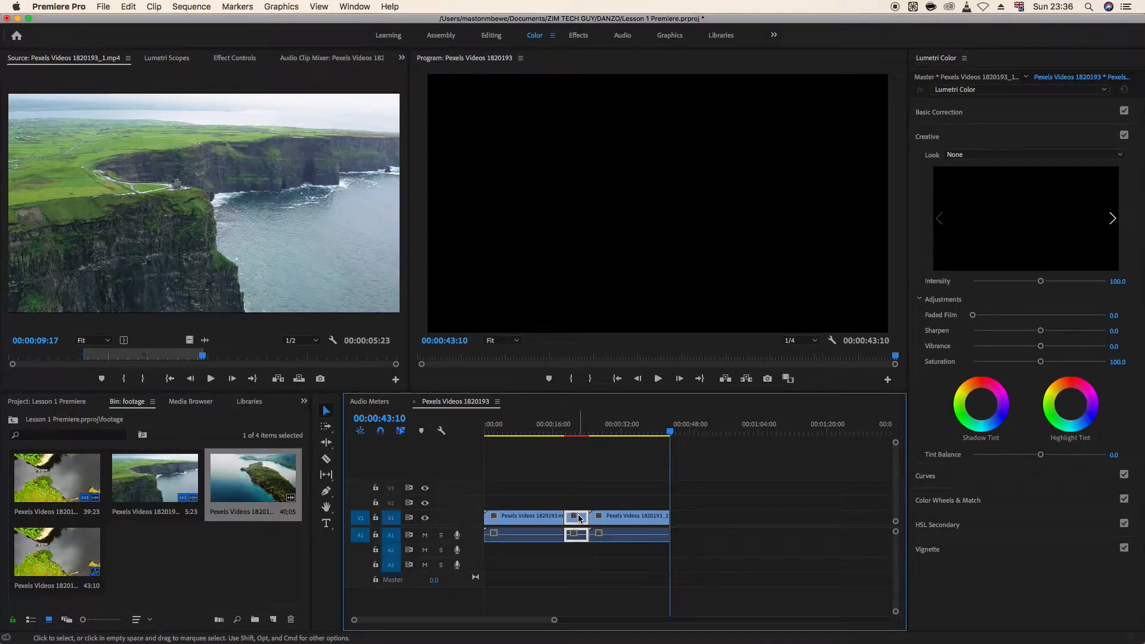
{"action": "left_click_drag", "start_coordinate": [578, 518], "coordinate": [661, 543]}
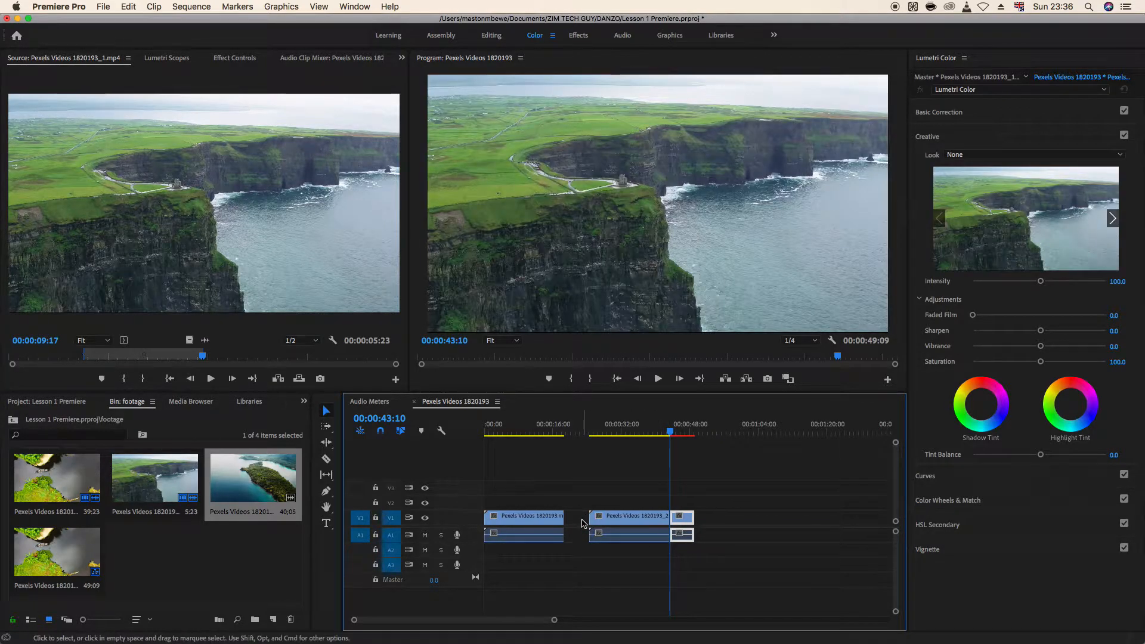
{"action": "left_click_drag", "start_coordinate": [671, 433], "coordinate": [687, 433]}
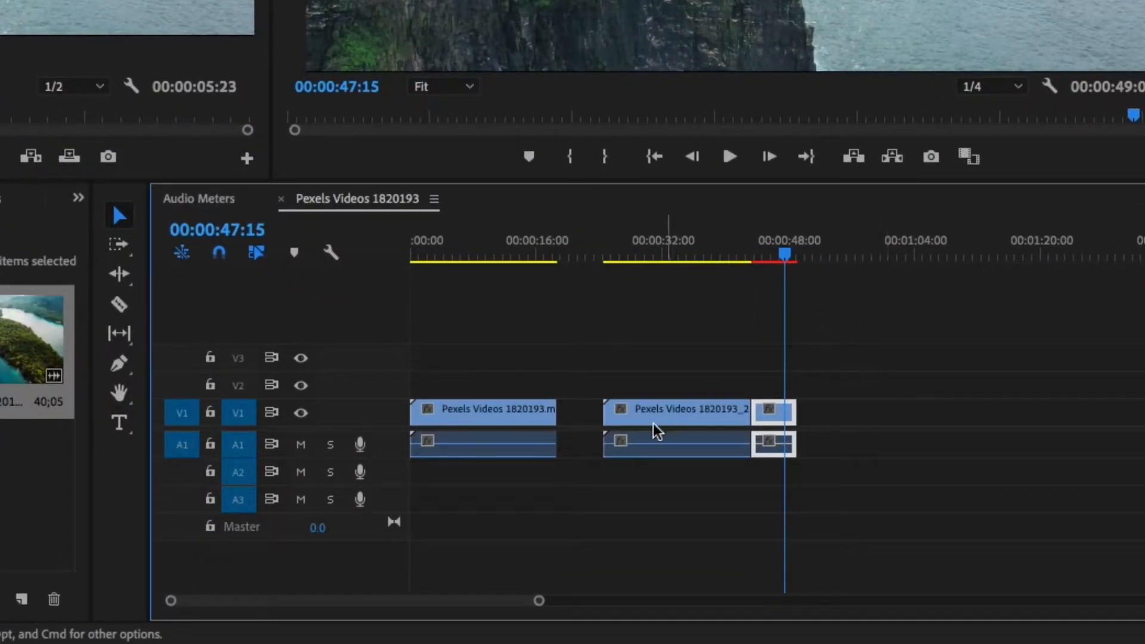
Ripple delete the empty gap between the river boat clip and the island clip.
{"action": "right_click", "coordinate": [586, 421]}
{"action": "left_click", "coordinate": [626, 440]}
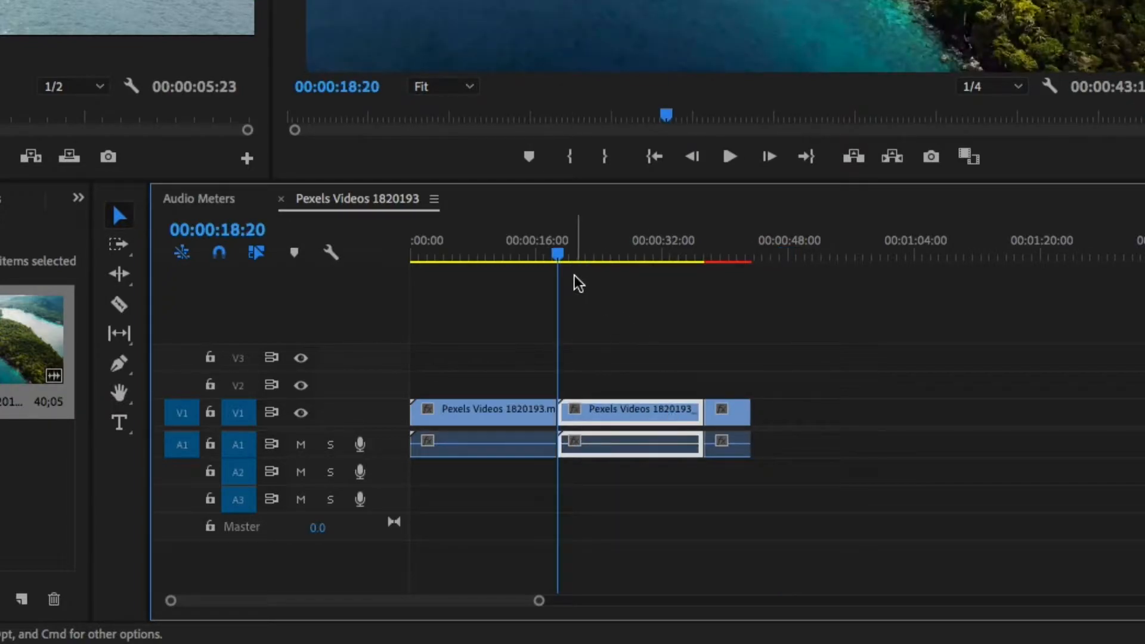
Play back the beginning of the rearranged sequence from 00:00:00:00, stopping after a few seconds.
{"action": "left_click_drag", "start_coordinate": [560, 257], "coordinate": [409, 257]}
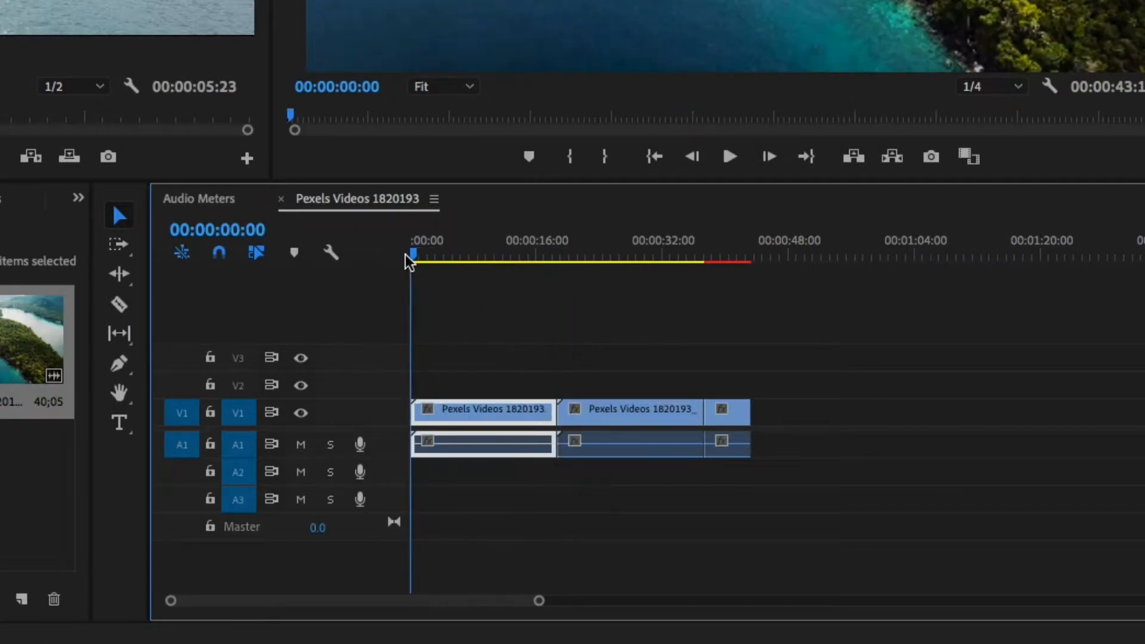
{"action": "key", "text": "space"}
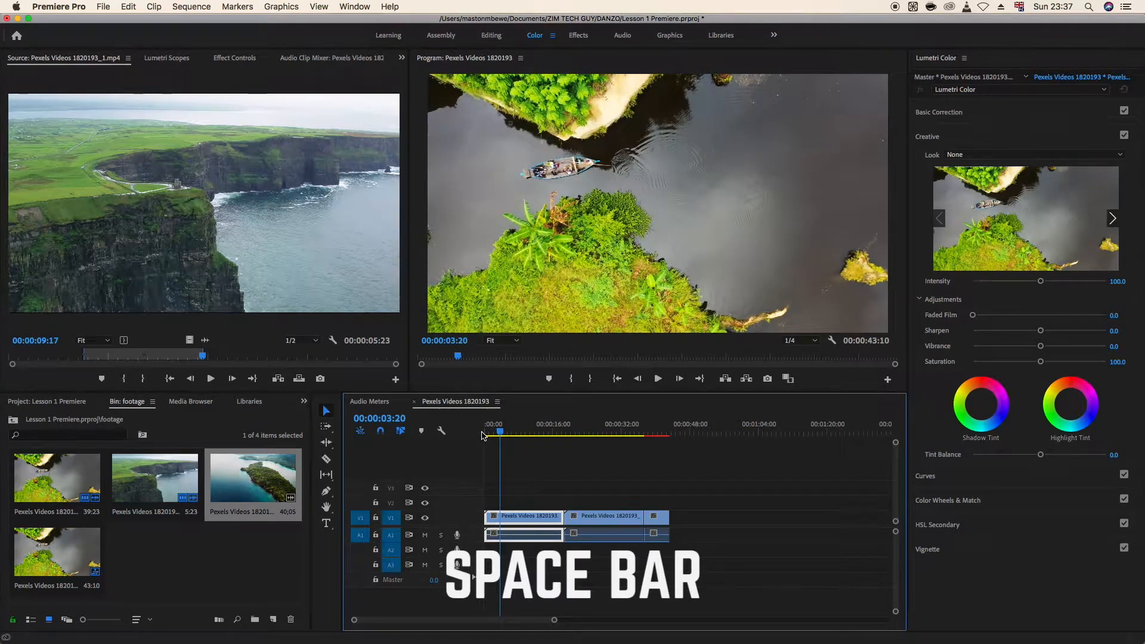
{"action": "key", "text": "space"}
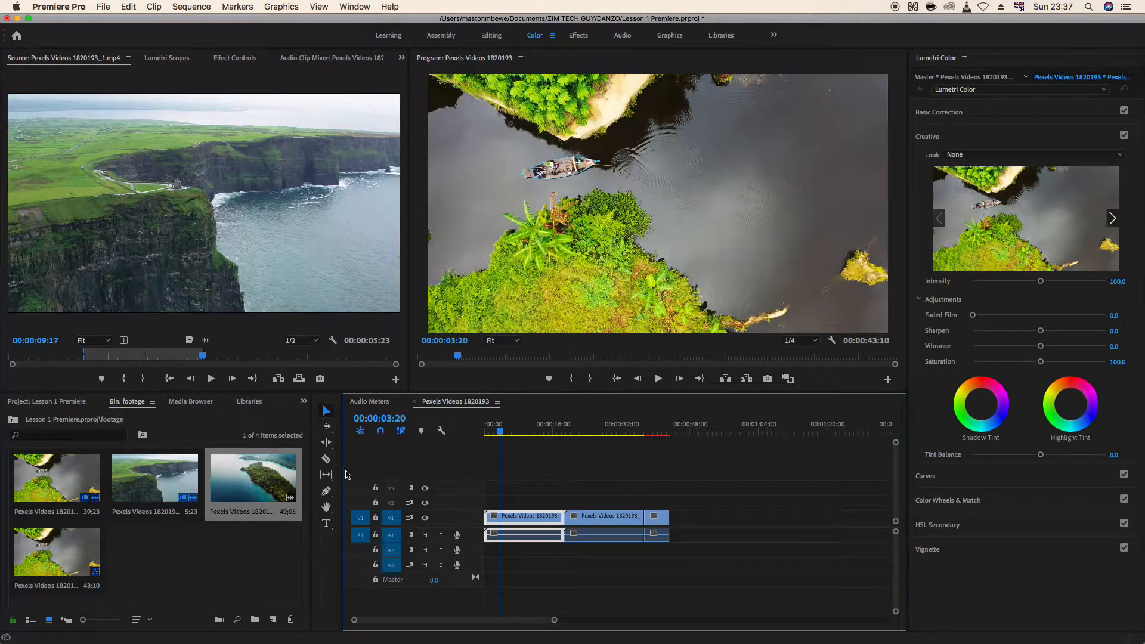
Add the Nebular Focus music track from the Music bin to A2 at the start of the sequence.
{"action": "left_click", "coordinate": [216, 565]}
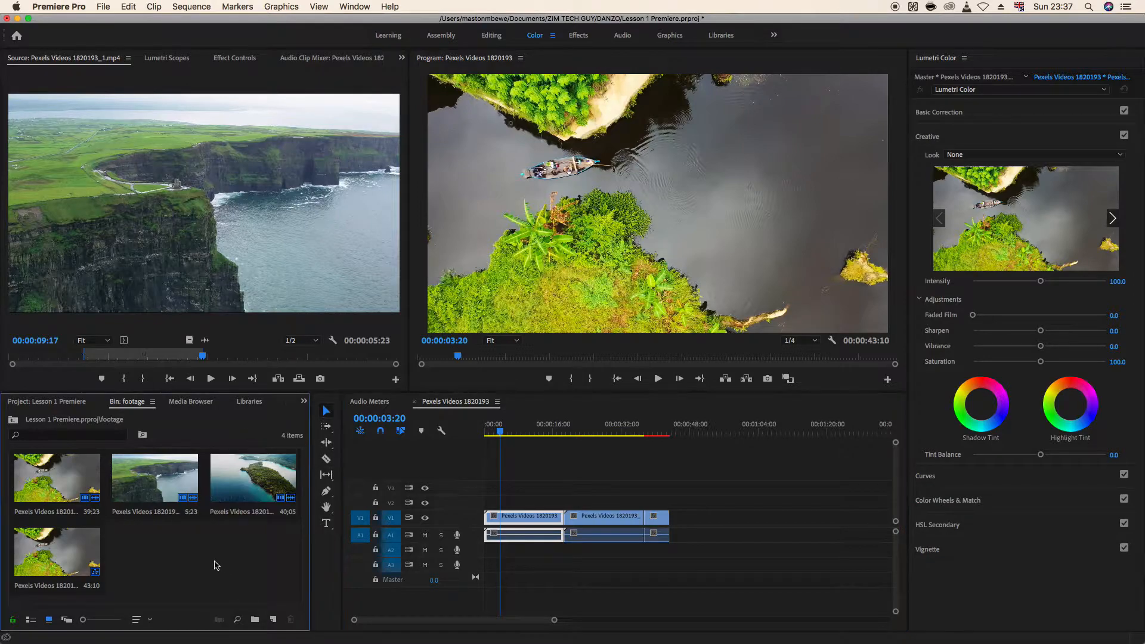
{"action": "left_click", "coordinate": [60, 407]}
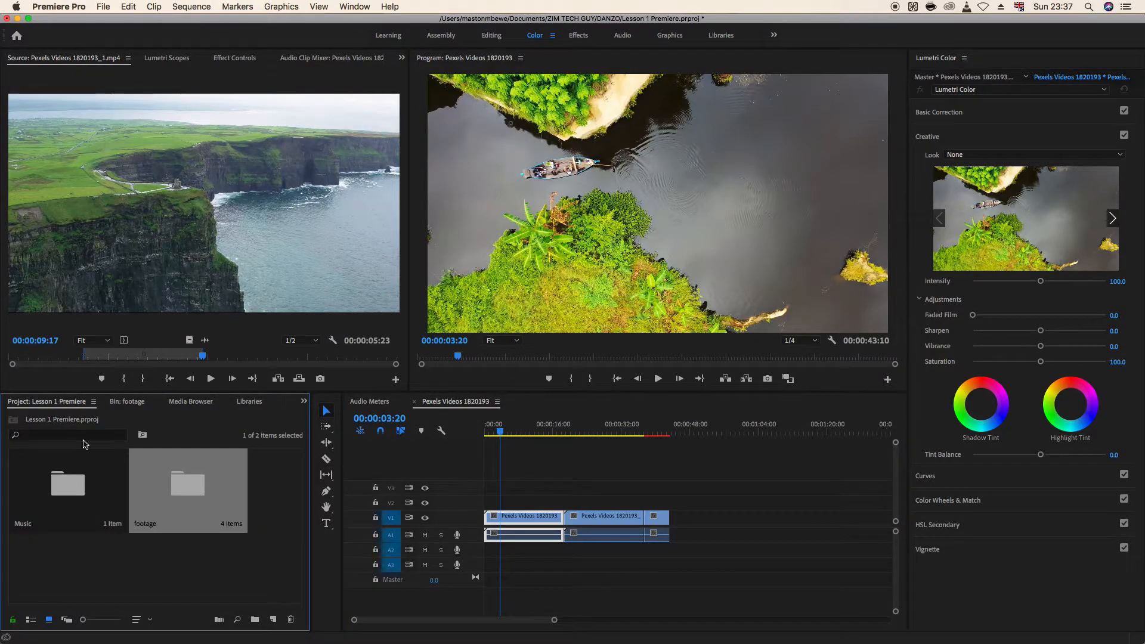
{"action": "double_click", "coordinate": [73, 487]}
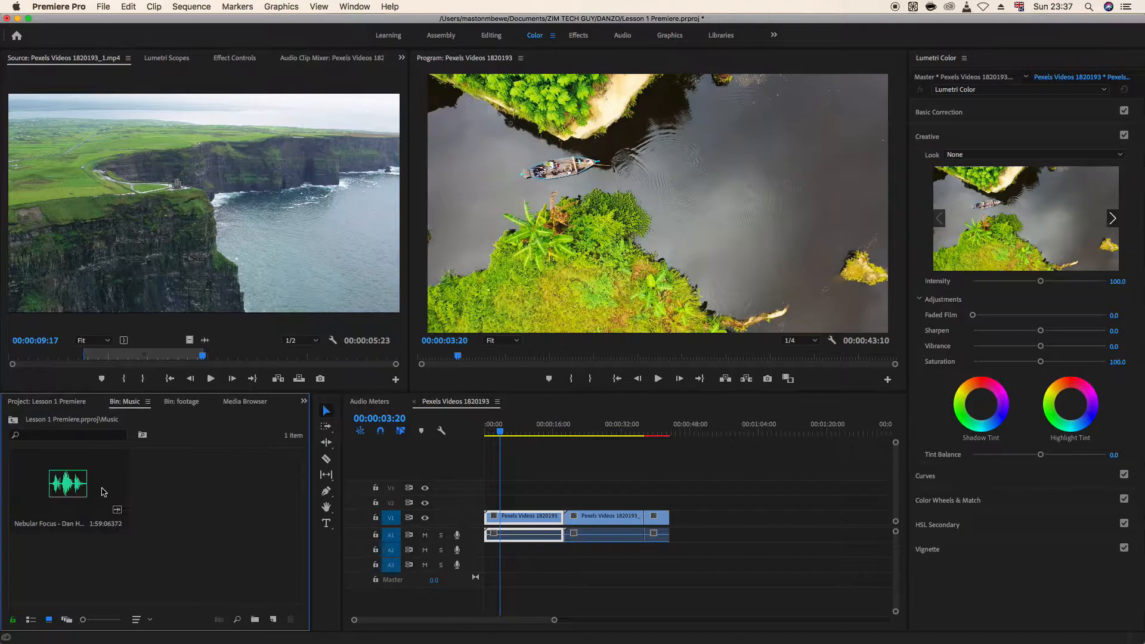
{"action": "left_click", "coordinate": [71, 489]}
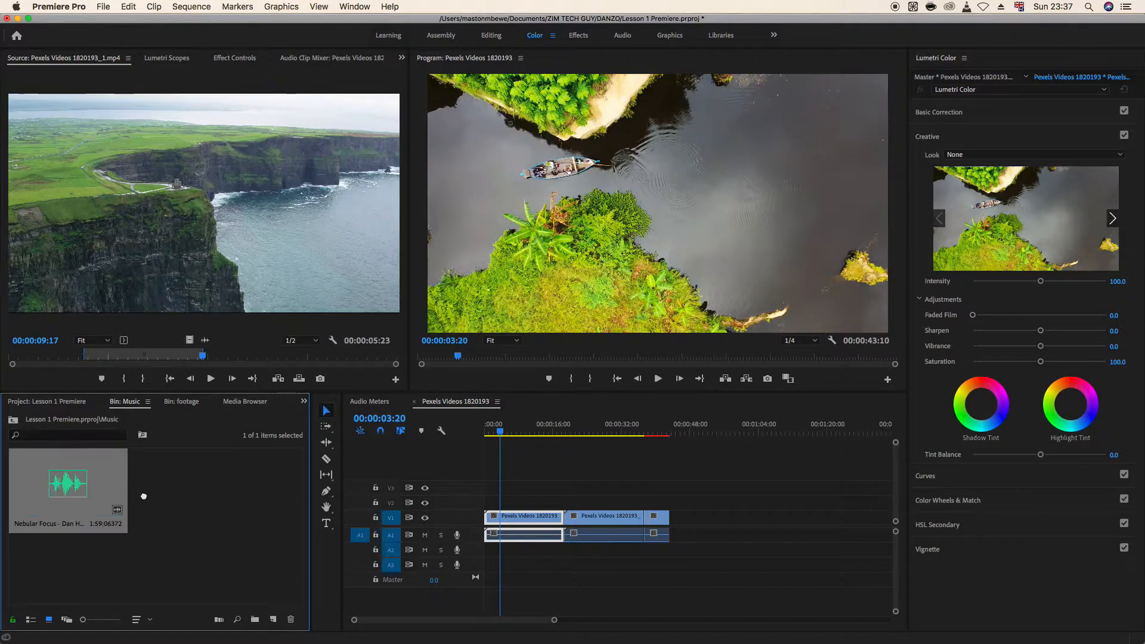
{"action": "left_click_drag", "start_coordinate": [284, 520], "coordinate": [488, 555]}
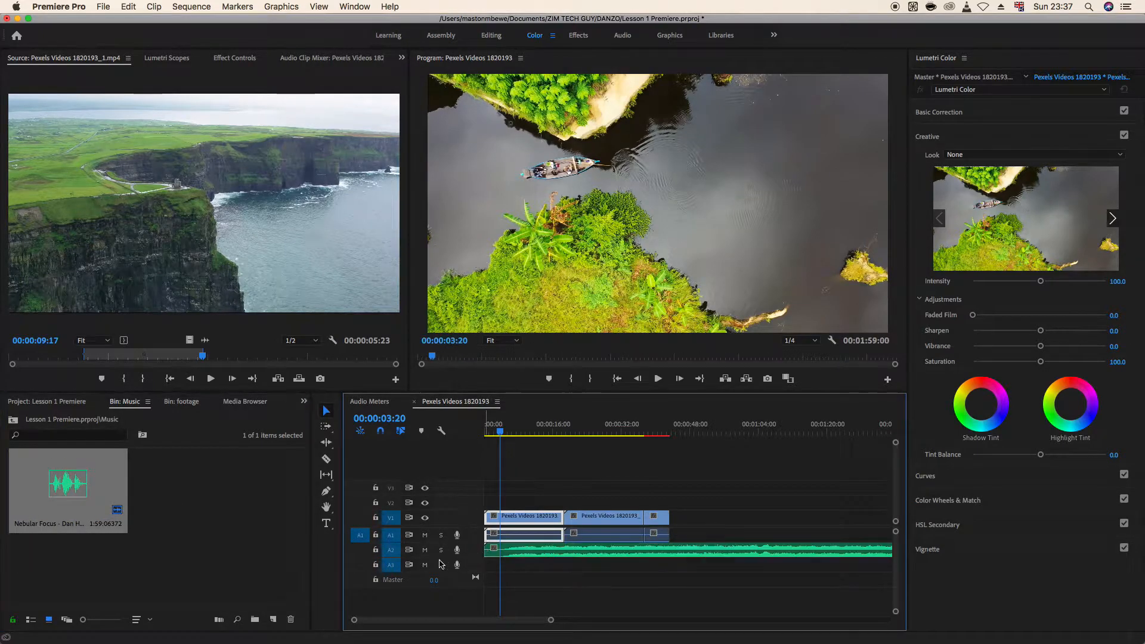
Play back the sequence with its music from the start, raising the system volume to hear it.
{"action": "left_click", "coordinate": [504, 432]}
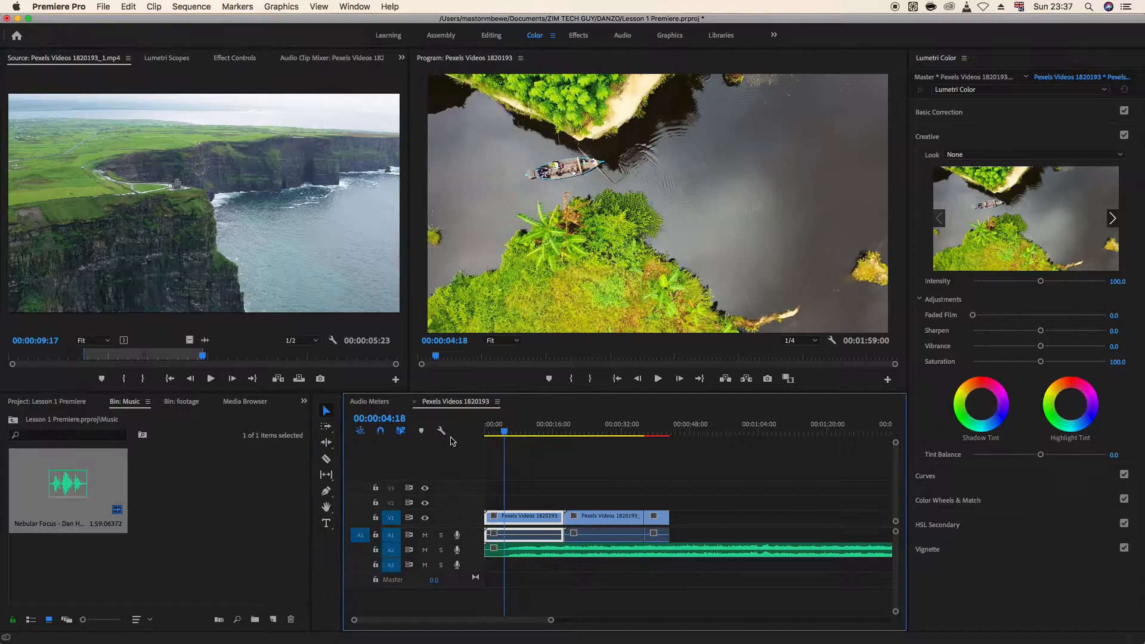
{"action": "left_click", "coordinate": [488, 428]}
{"action": "key", "text": "space"}
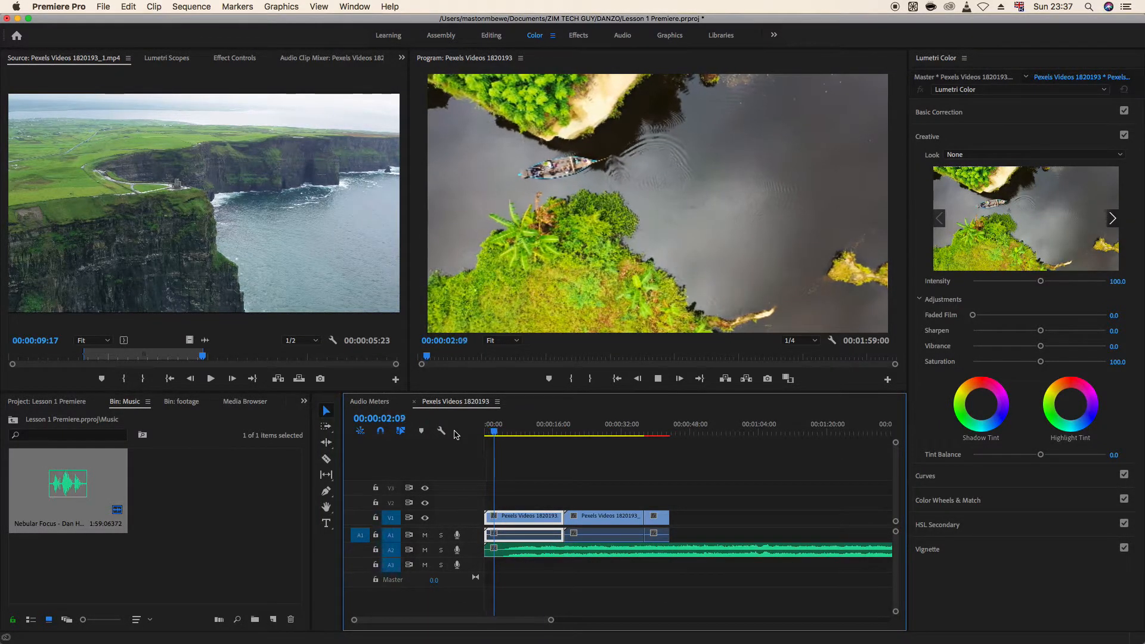
{"action": "key", "text": "XF86AudioRaiseVolume"}
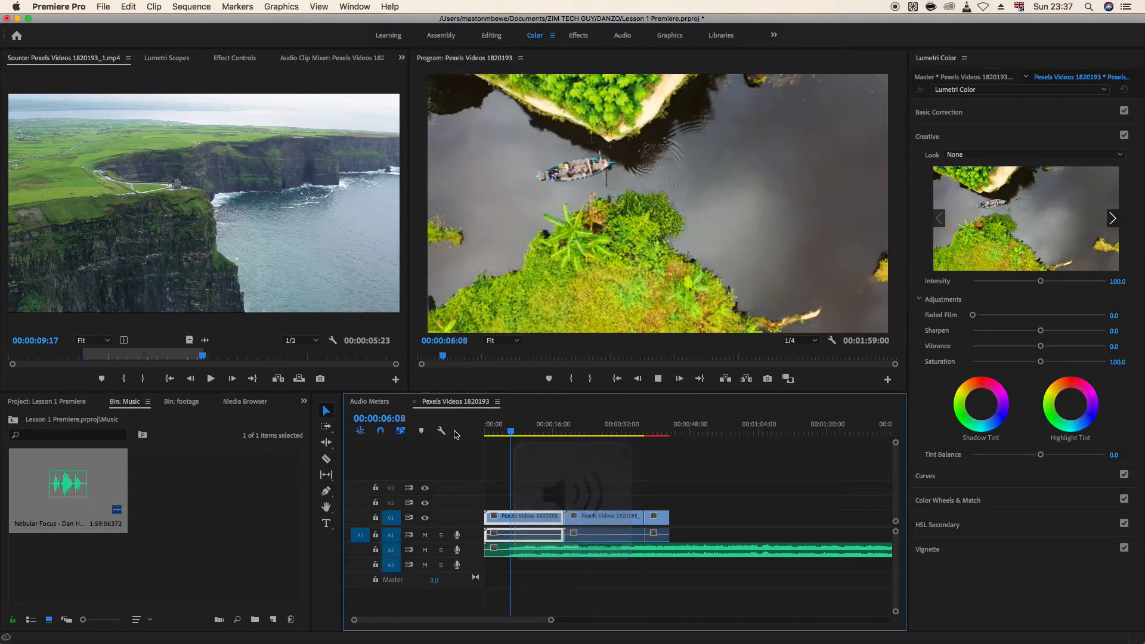
{"action": "key", "text": "XF86AudioRaiseVolume"}
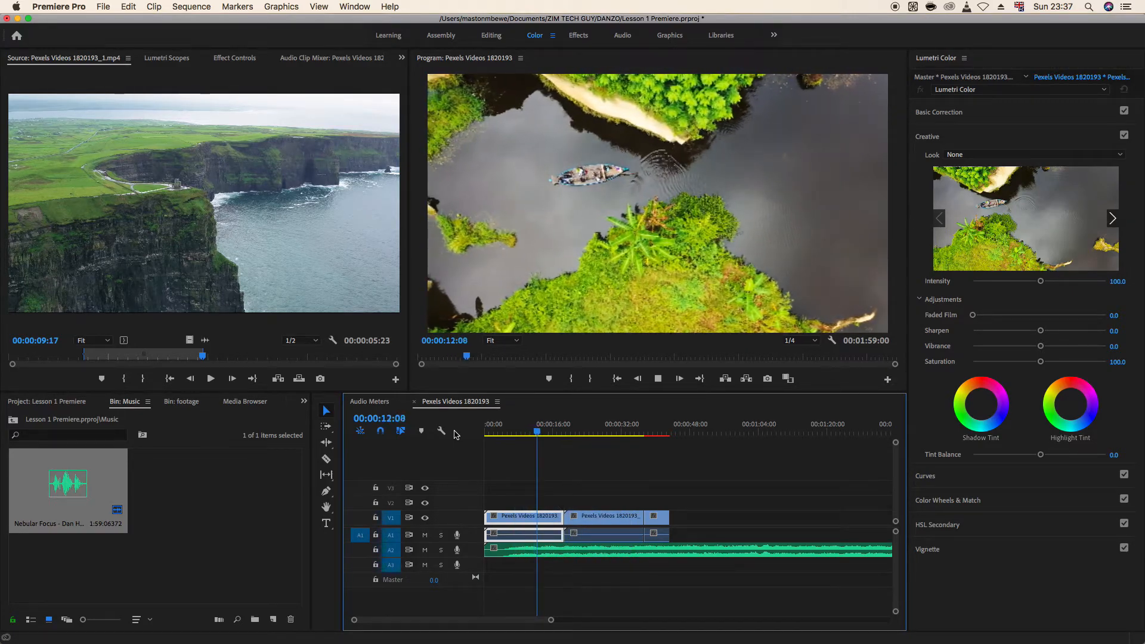
{"action": "key", "text": "space"}
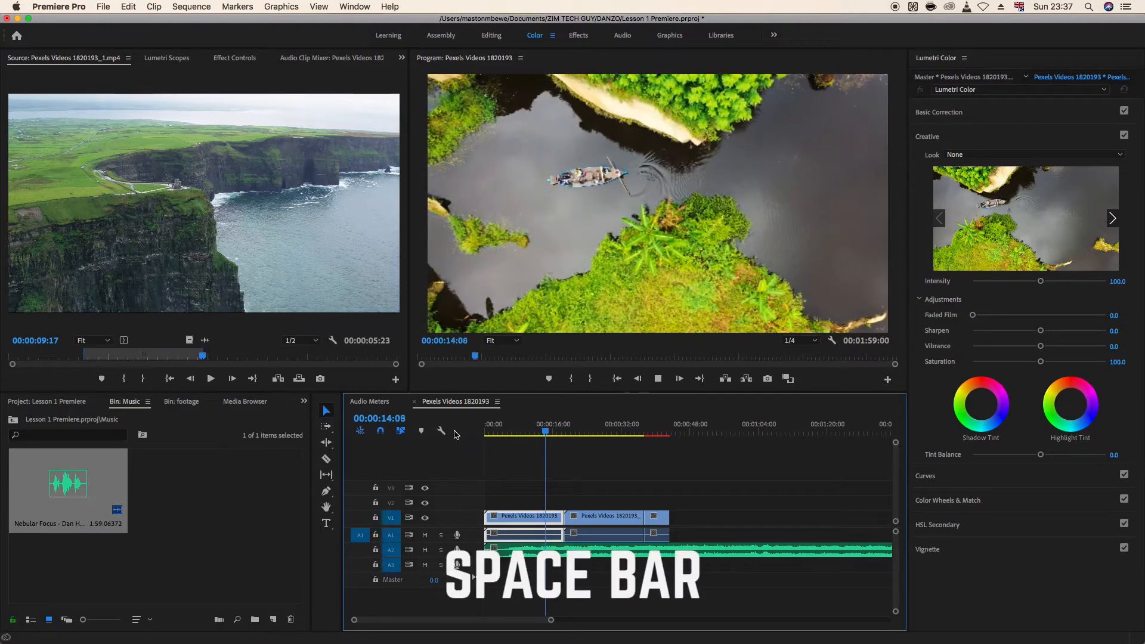
Split the A2 music at 00:00:43:14, at the end of the video, and delete the part after the cut.
{"action": "left_click_drag", "start_coordinate": [548, 437], "coordinate": [611, 442]}
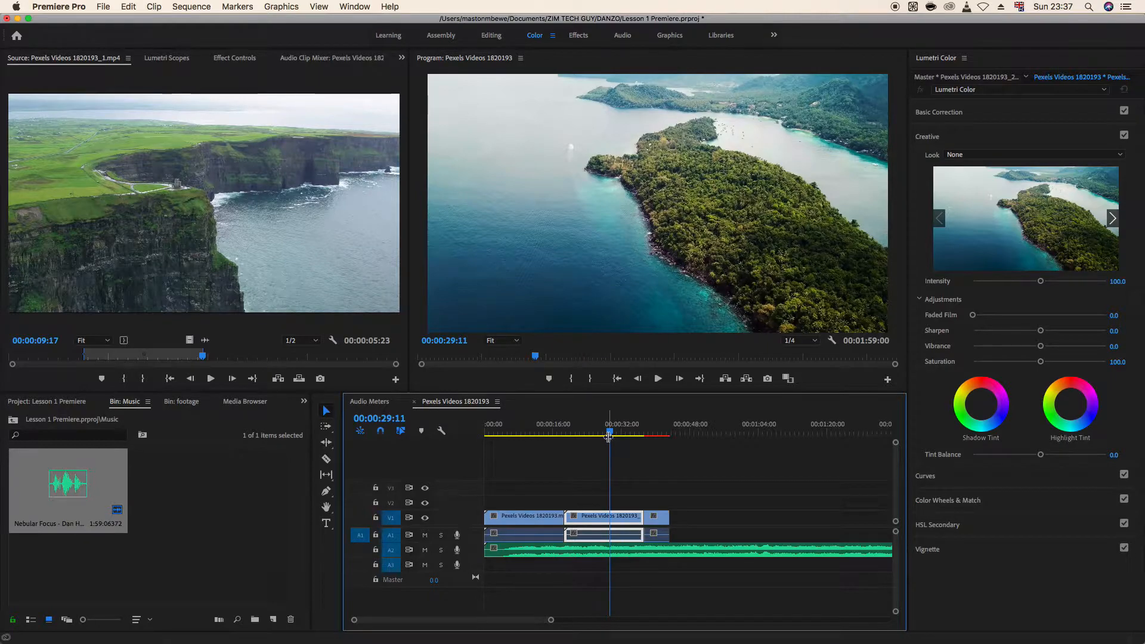
{"action": "left_click_drag", "start_coordinate": [615, 433], "coordinate": [672, 440]}
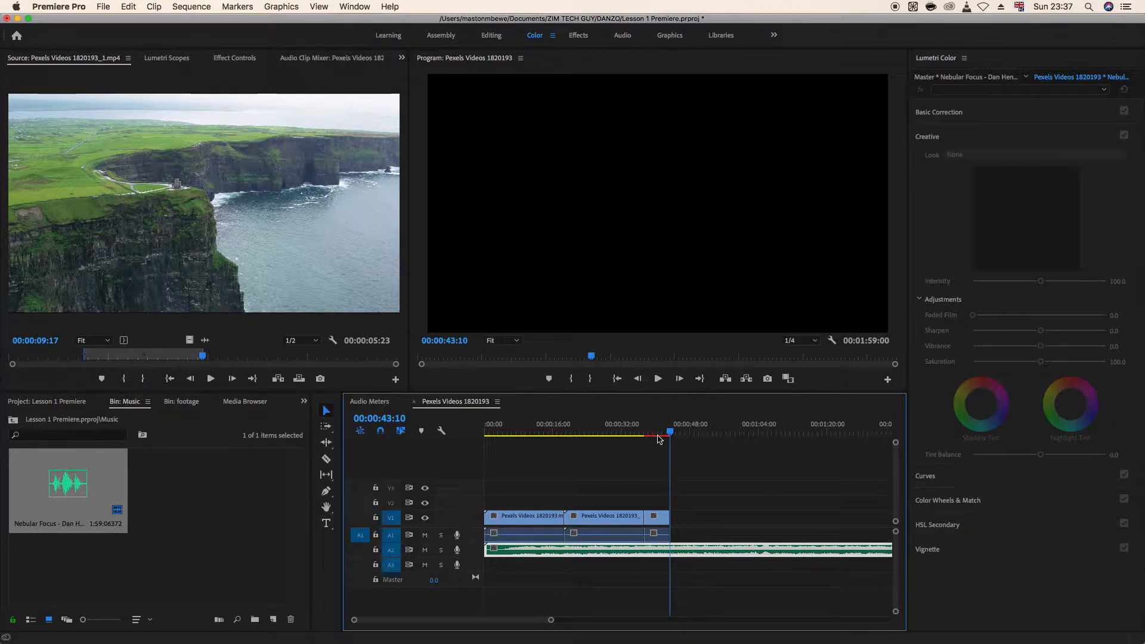
{"action": "left_click_drag", "start_coordinate": [672, 436], "coordinate": [673, 436]}
{"action": "key", "text": "c"}
{"action": "left_click", "coordinate": [672, 550]}
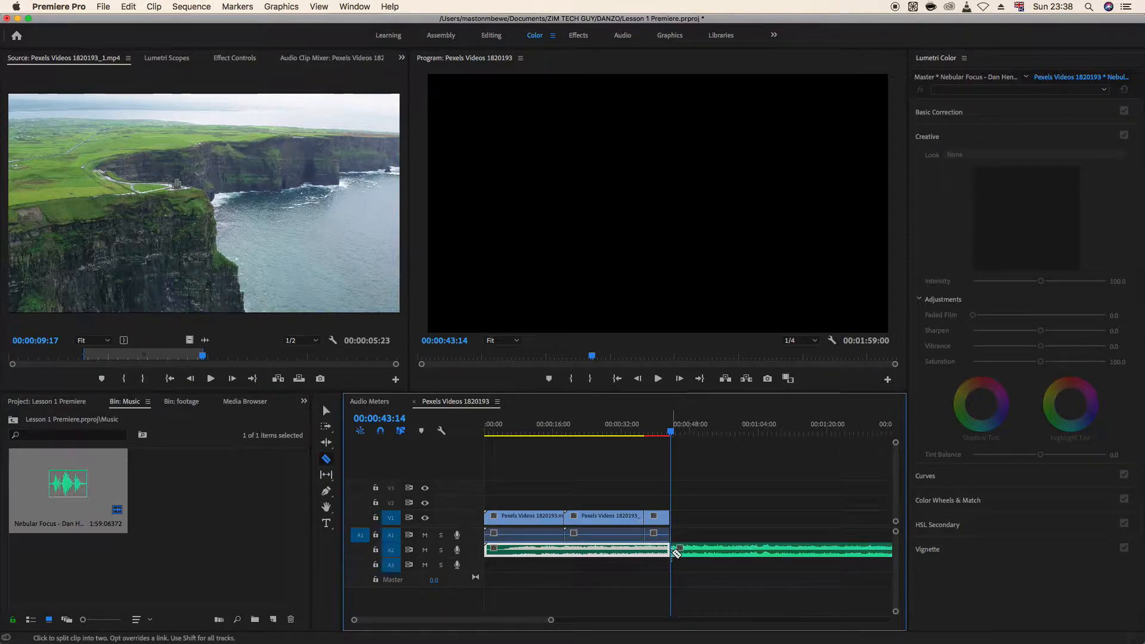
{"action": "key", "text": "v"}
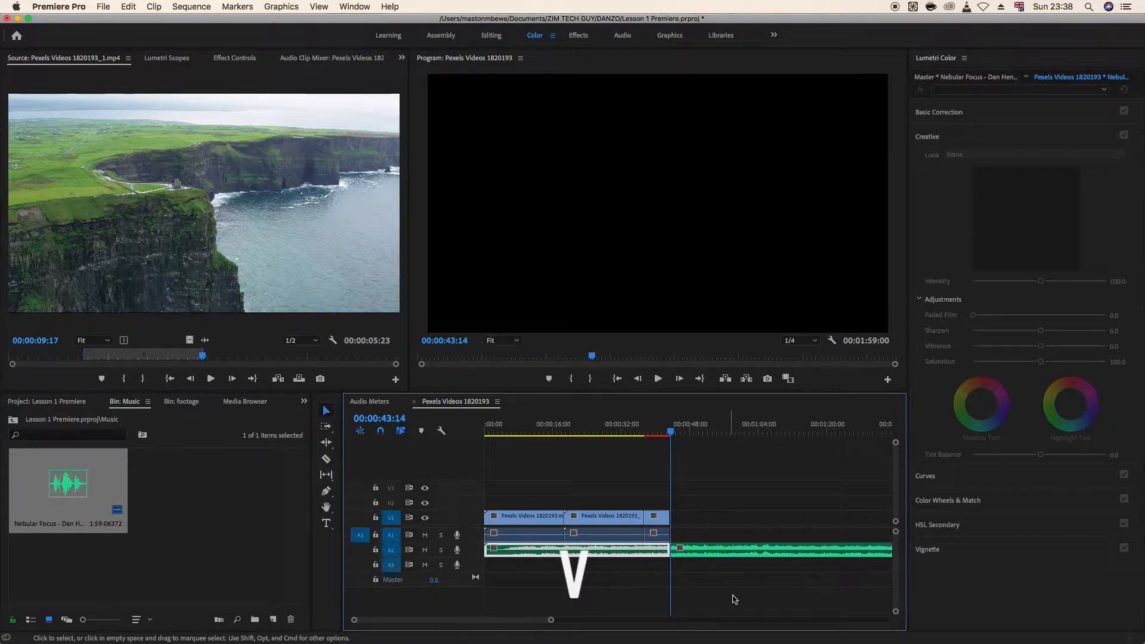
{"action": "left_click", "coordinate": [735, 553]}
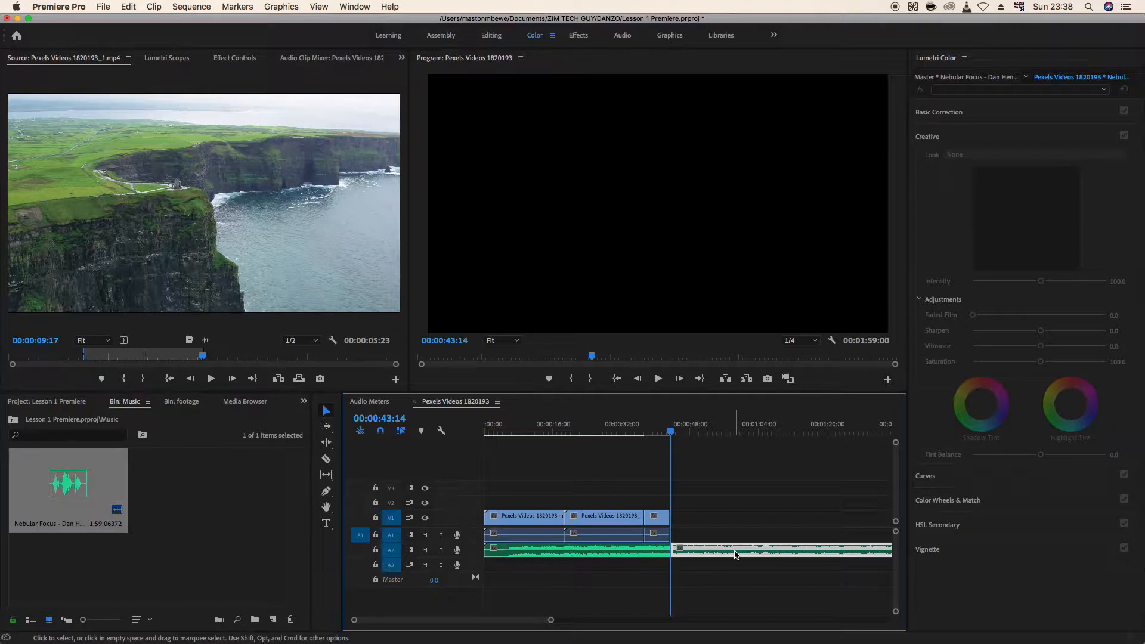
{"action": "key", "text": "Delete"}
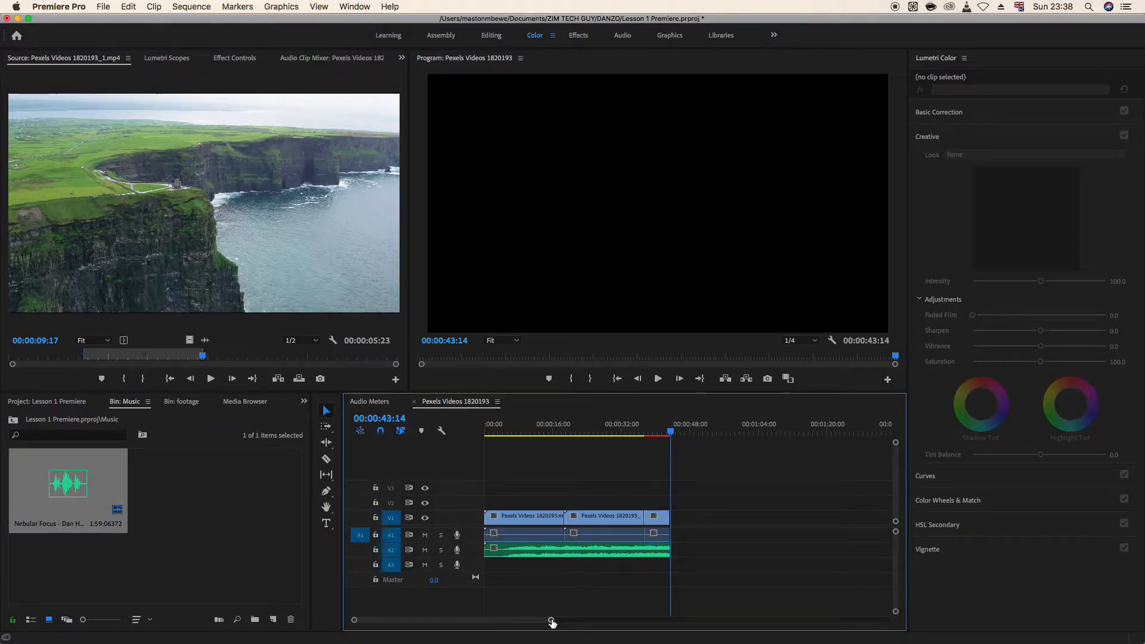
Increase the height of the V1 and V2 video tracks in the timeline so their names and clip thumbnails show.
{"action": "left_click_drag", "start_coordinate": [552, 623], "coordinate": [850, 603]}
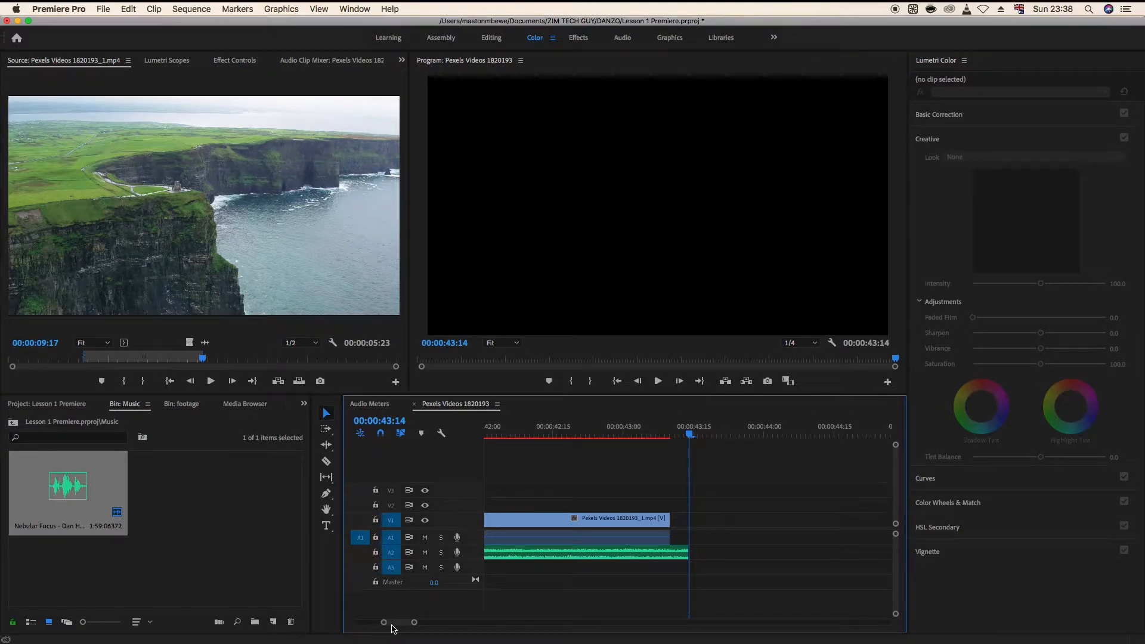
{"action": "mouse_move", "coordinate": [392, 627]}
{"action": "left_mouse_down"}
{"action": "mouse_move", "coordinate": [382, 627]}
{"action": "mouse_move", "coordinate": [414, 623]}
{"action": "left_mouse_up"}
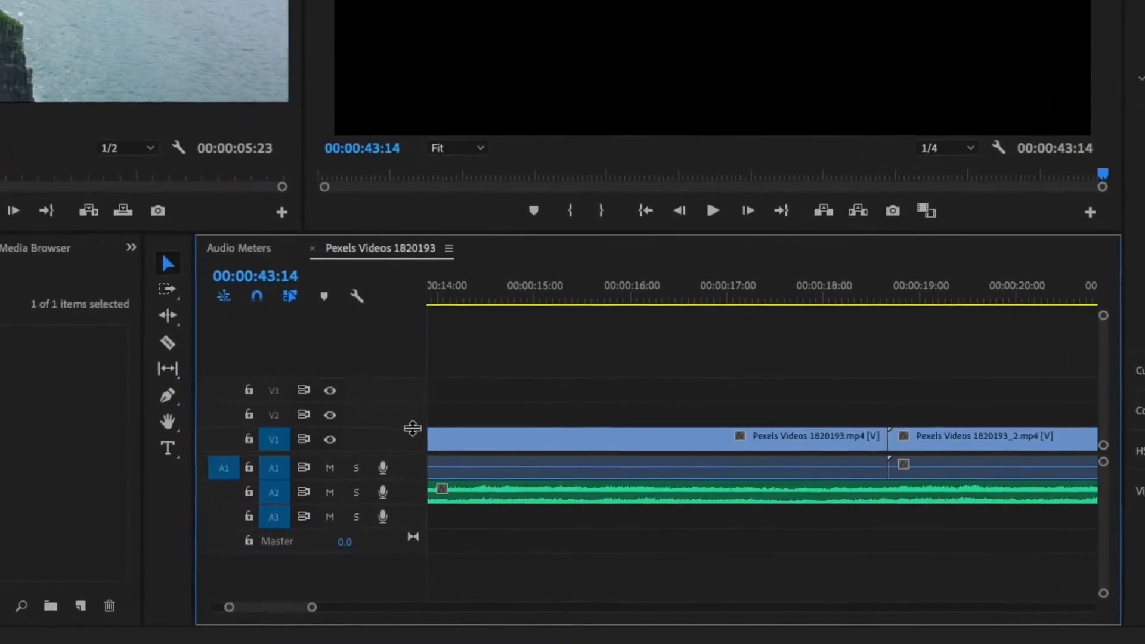
{"action": "left_click_drag", "start_coordinate": [400, 411], "coordinate": [403, 376]}
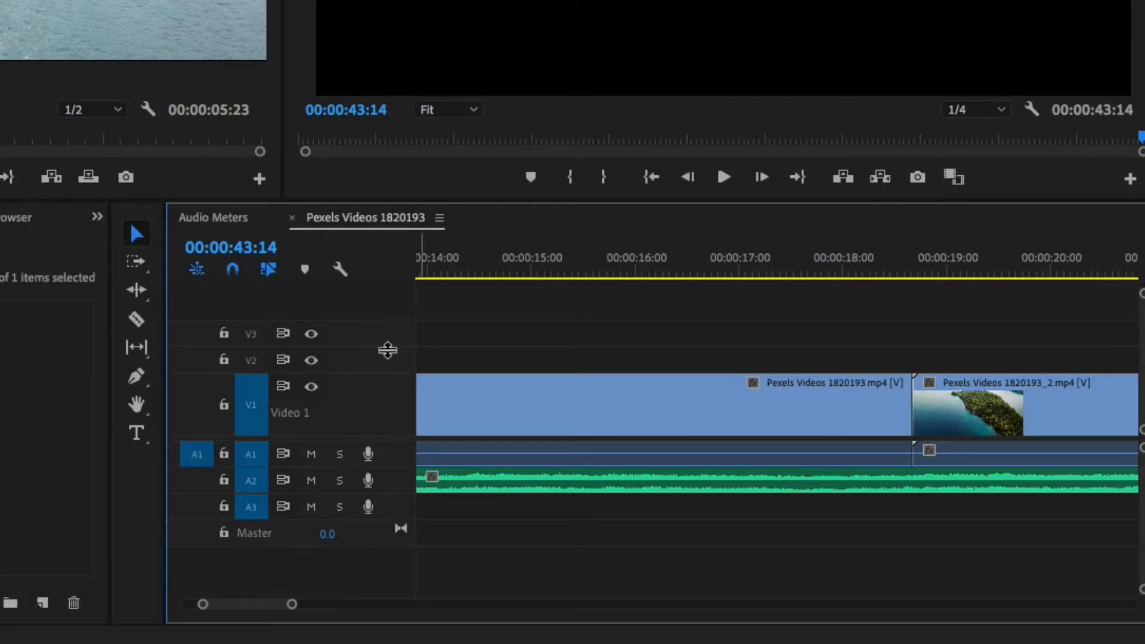
{"action": "left_click_drag", "start_coordinate": [392, 350], "coordinate": [398, 319]}
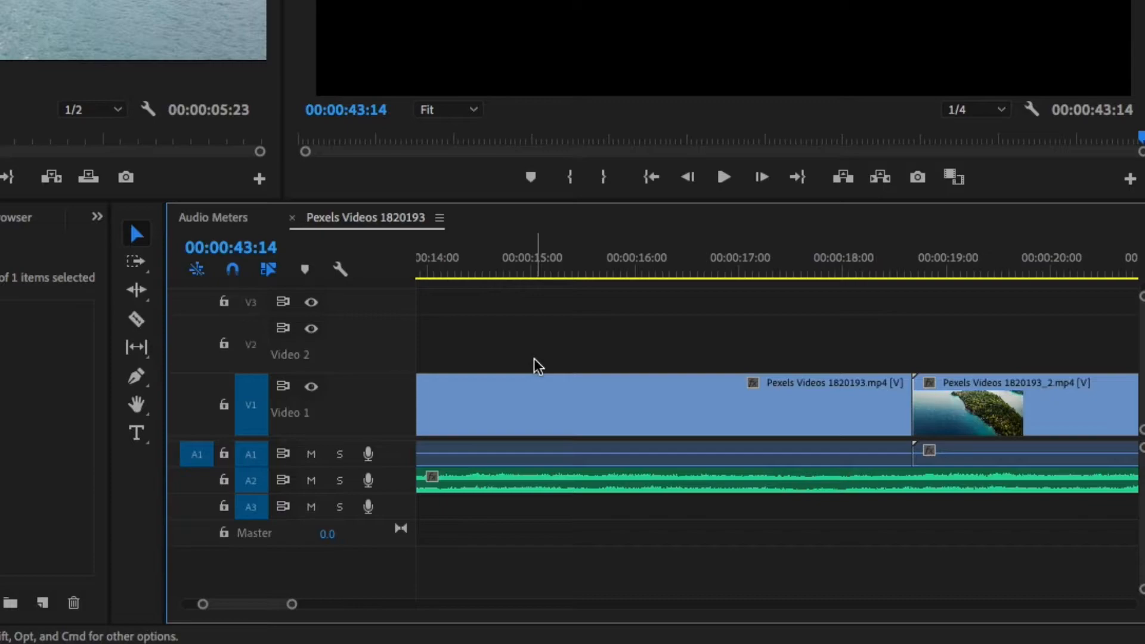
{"action": "scroll", "coordinate": [376, 357], "scroll_direction": "up", "scroll_amount": 1}
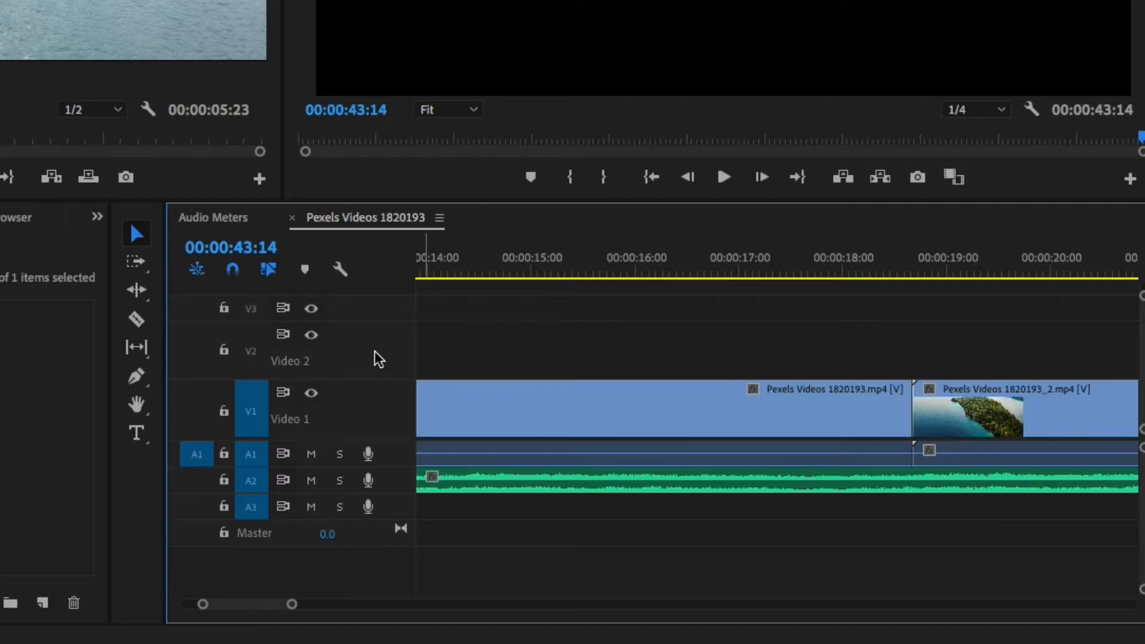
Add a single new video track to the sequence, starting from the Video 2 track.
{"action": "right_click", "coordinate": [376, 349]}
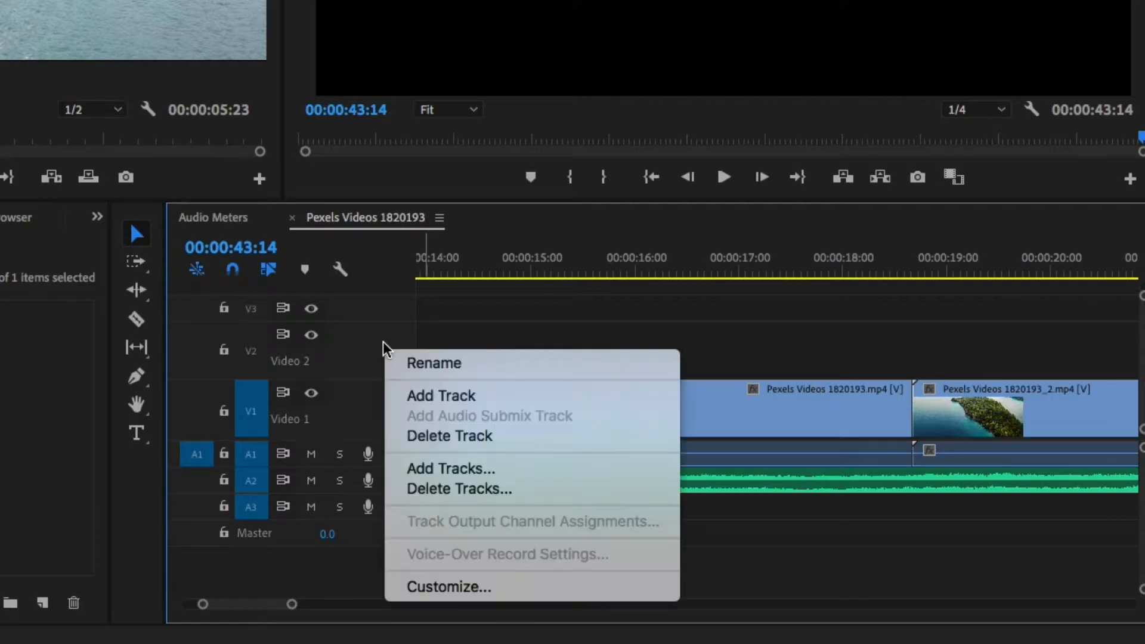
{"action": "left_click", "coordinate": [456, 399]}
{"action": "scroll", "coordinate": [458, 402], "scroll_direction": "up", "scroll_amount": 2}
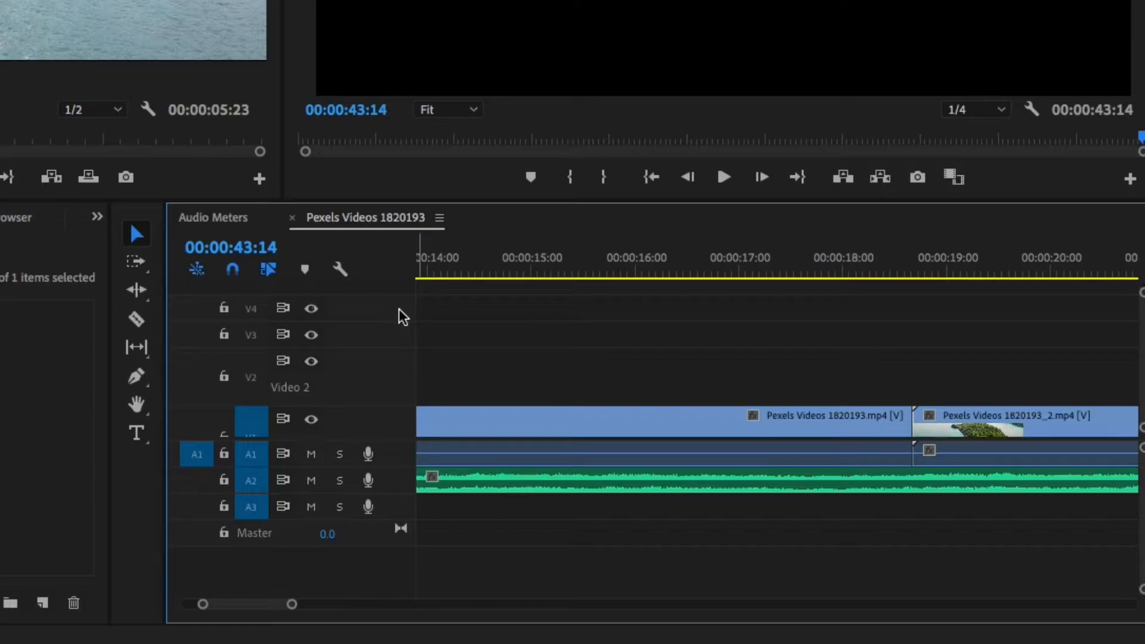
Add one audio track after Audio 3 using the Add Tracks settings.
{"action": "scroll", "coordinate": [399, 309], "scroll_direction": "down", "scroll_amount": 1}
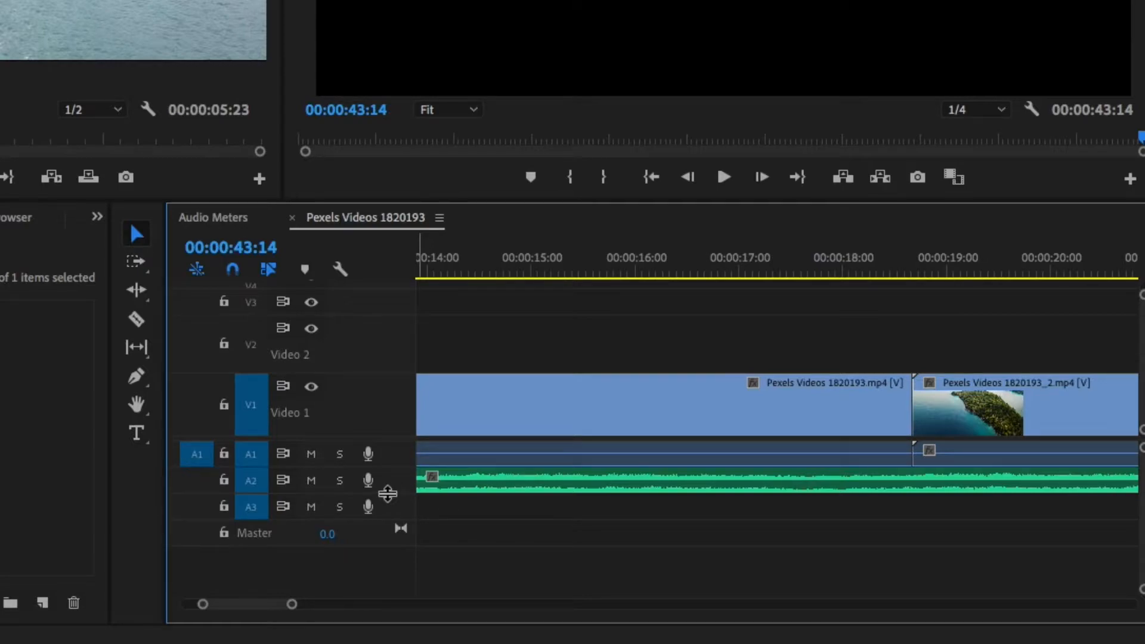
{"action": "right_click", "coordinate": [396, 511]}
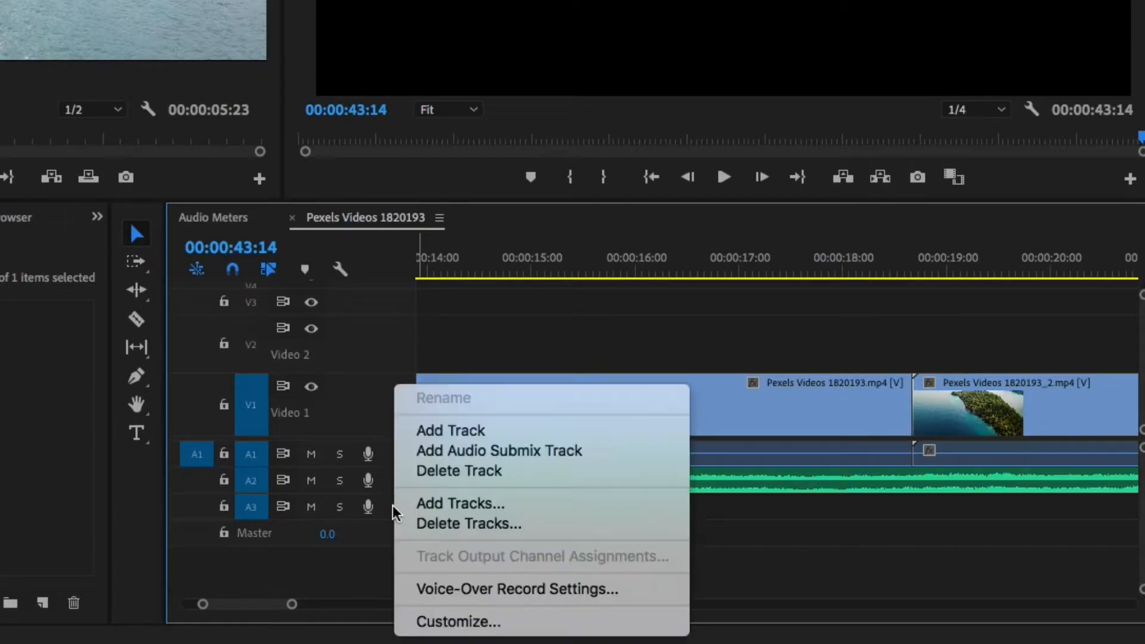
{"action": "left_click", "coordinate": [428, 504]}
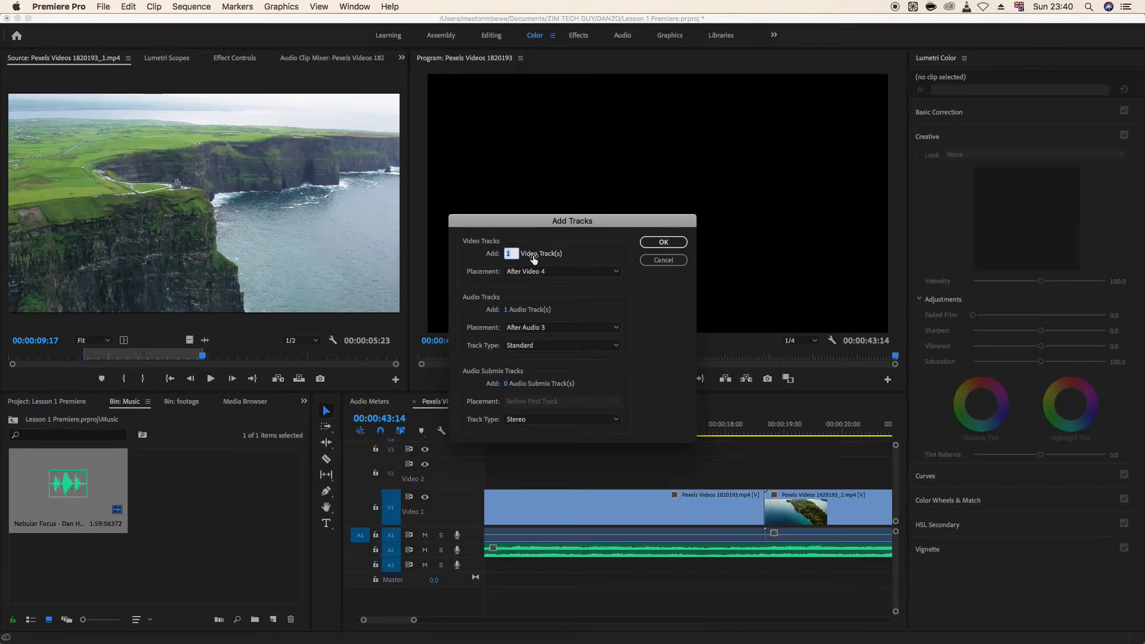
{"action": "left_click", "coordinate": [662, 241]}
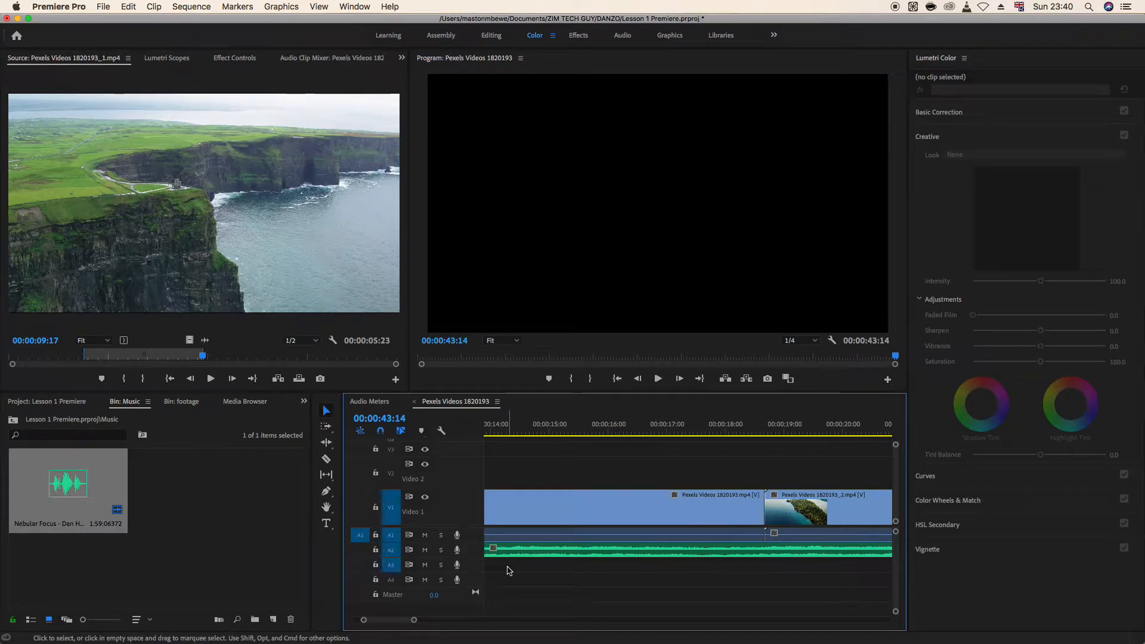
Play back the sequence from 00:00:00:00 for about eight seconds to hear the music level.
{"action": "left_click", "coordinate": [510, 432]}
{"action": "left_click_drag", "start_coordinate": [511, 431], "coordinate": [429, 427]}
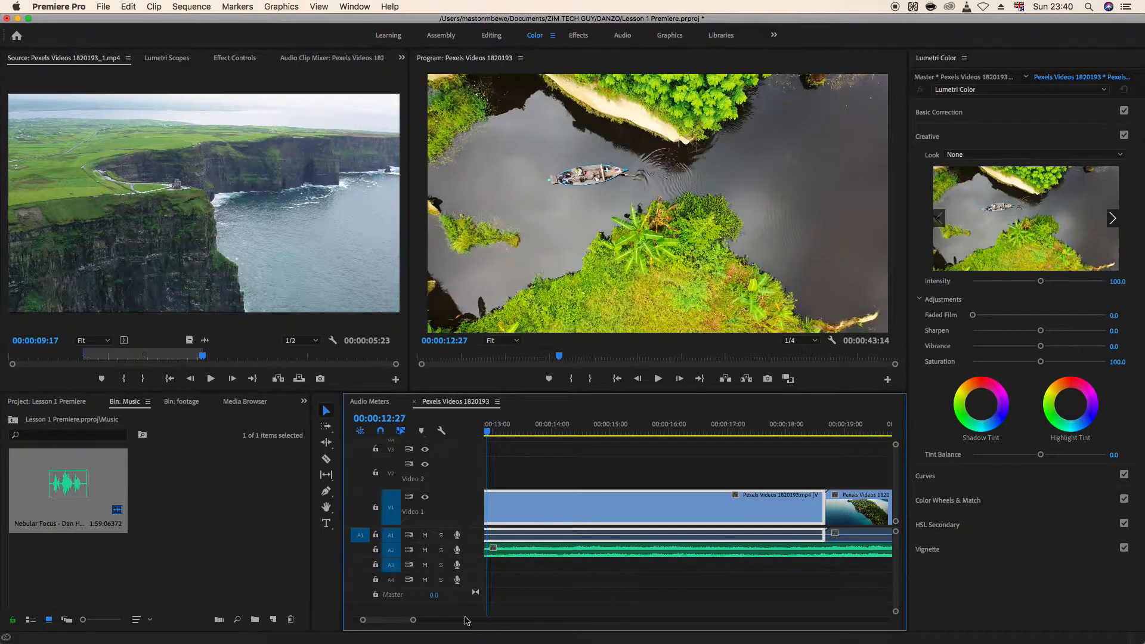
{"action": "left_click_drag", "start_coordinate": [416, 621], "coordinate": [498, 621]}
{"action": "key", "text": "Home"}
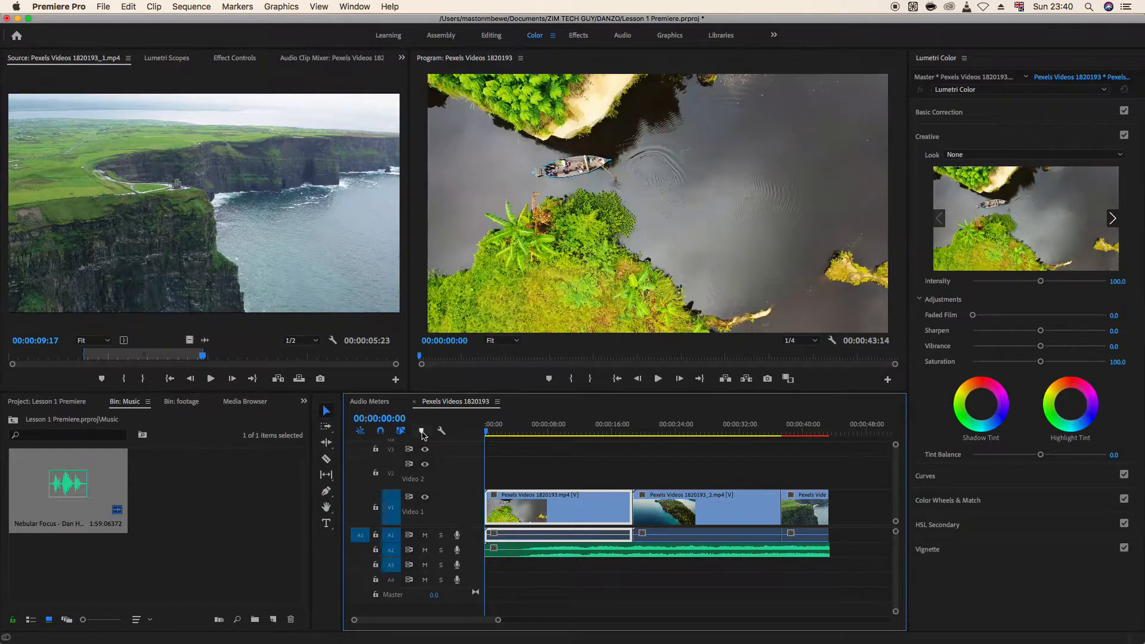
{"action": "key", "text": "space"}
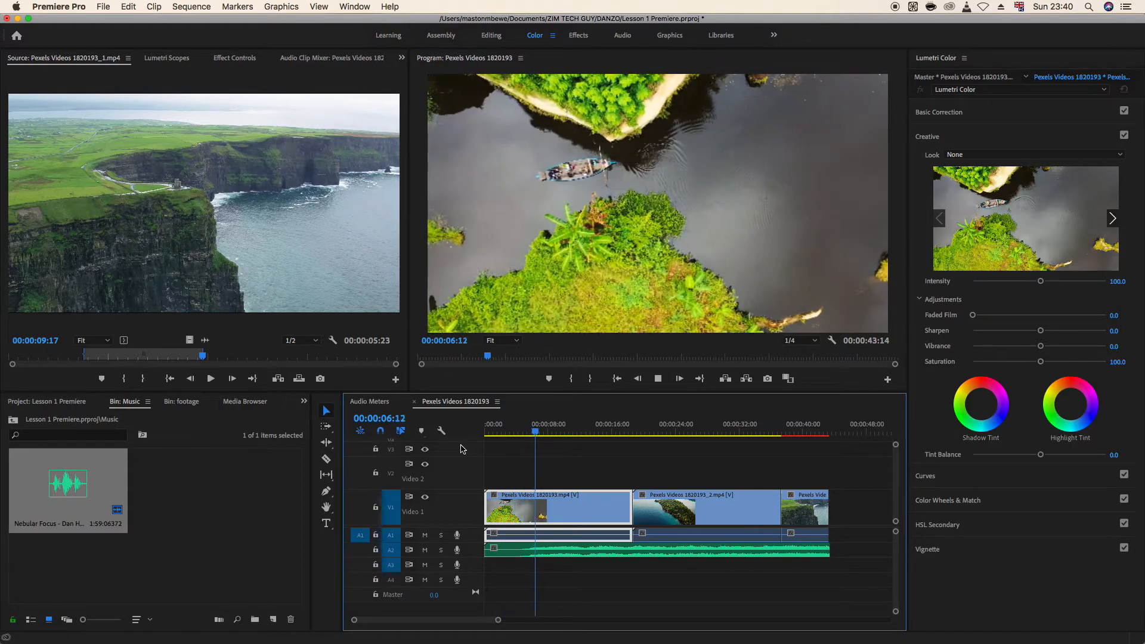
{"action": "key", "text": "space"}
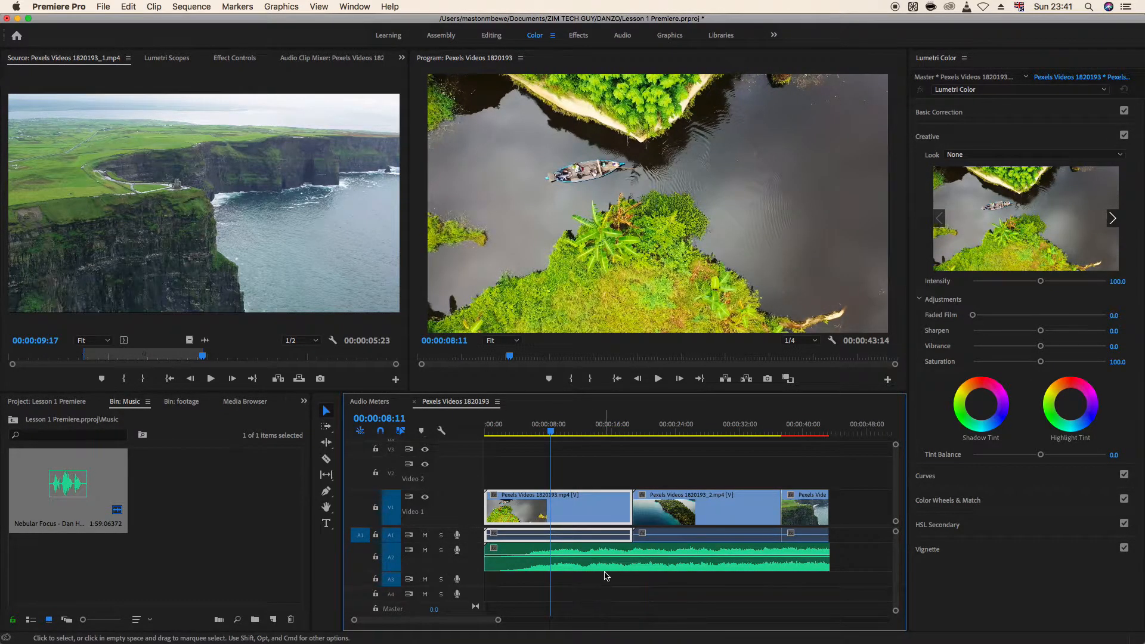
Lower the volume level of the Nebular Focus music clip on A2 to -17.7 dB.
{"action": "left_click", "coordinate": [605, 563]}
{"action": "left_click", "coordinate": [234, 57]}
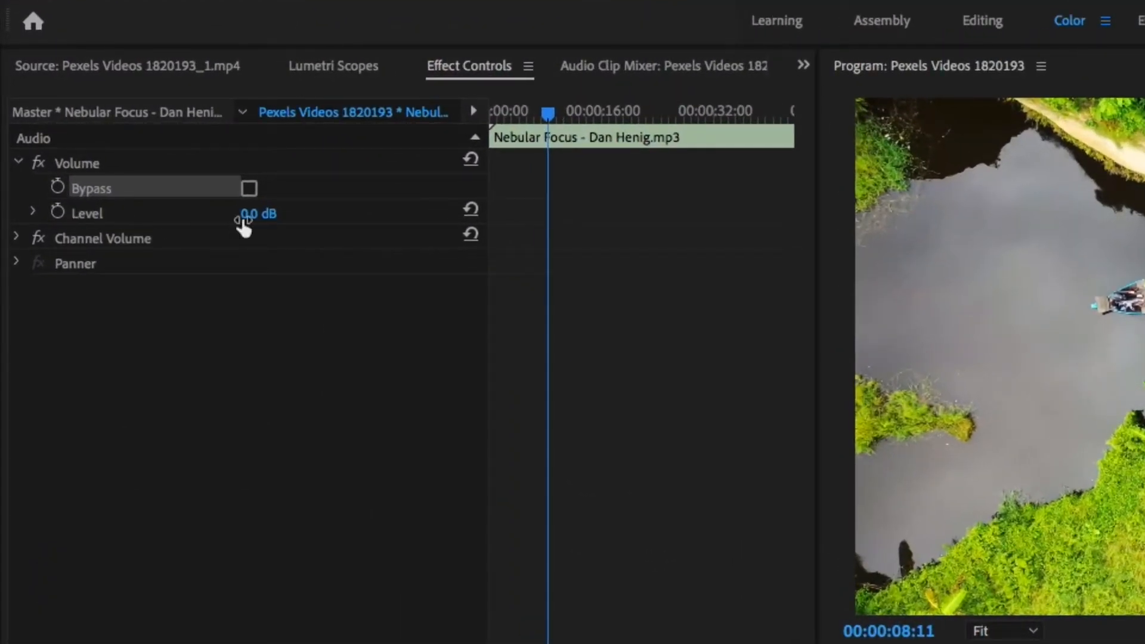
{"action": "mouse_move", "coordinate": [257, 215]}
{"action": "left_mouse_down"}
{"action": "mouse_move", "coordinate": [190, 215]}
{"action": "mouse_move", "coordinate": [262, 215]}
{"action": "mouse_move", "coordinate": [245, 214]}
{"action": "left_mouse_up"}
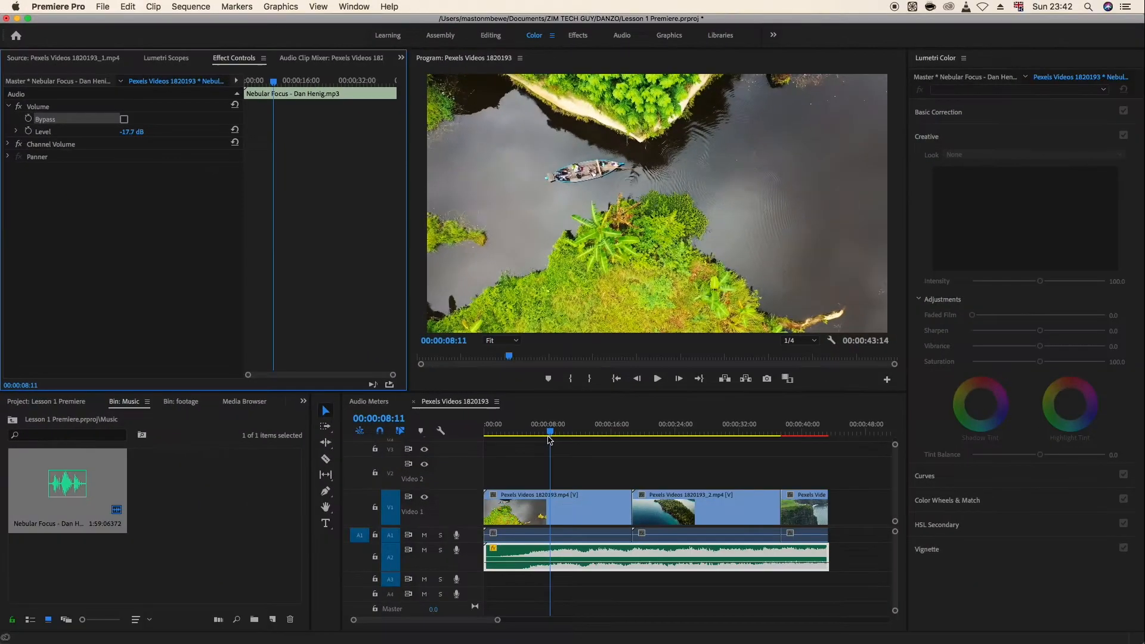
Play back the sequence with the quieter music, first from 00:00:08:11, and again from around 00:00:17:00 across the first cut.
{"action": "key", "text": "space"}
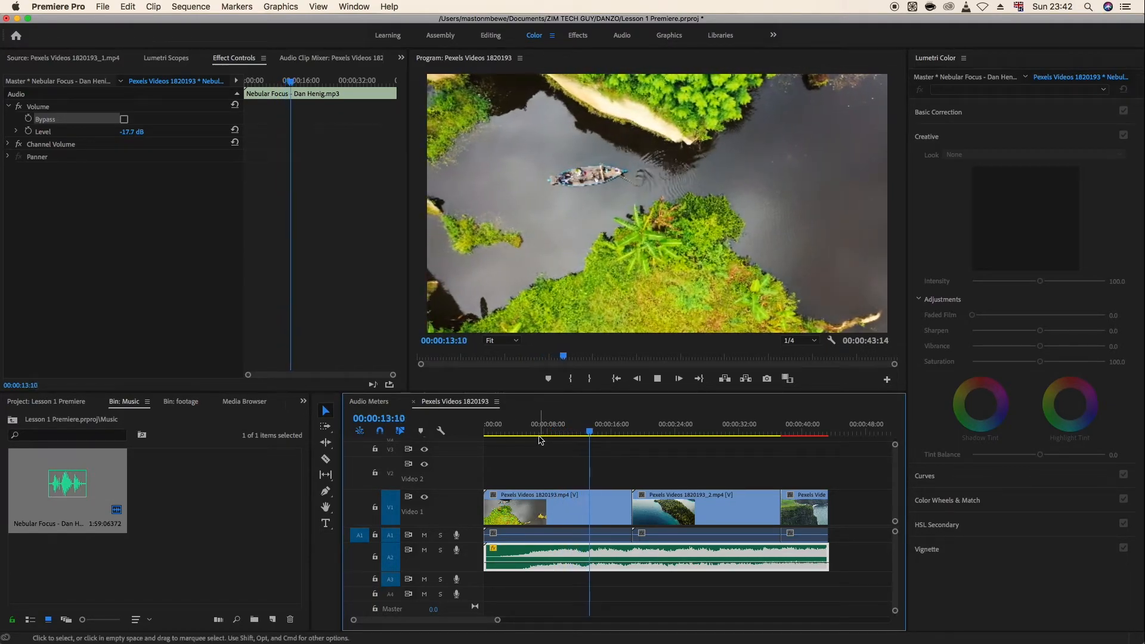
{"action": "key", "text": "space"}
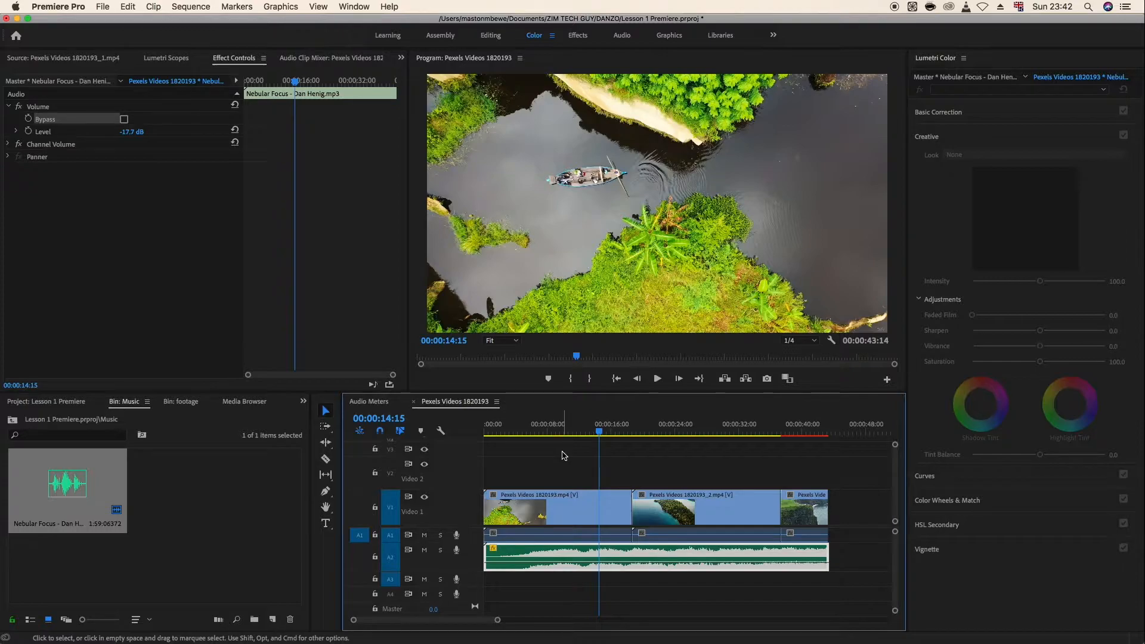
{"action": "left_click", "coordinate": [625, 432]}
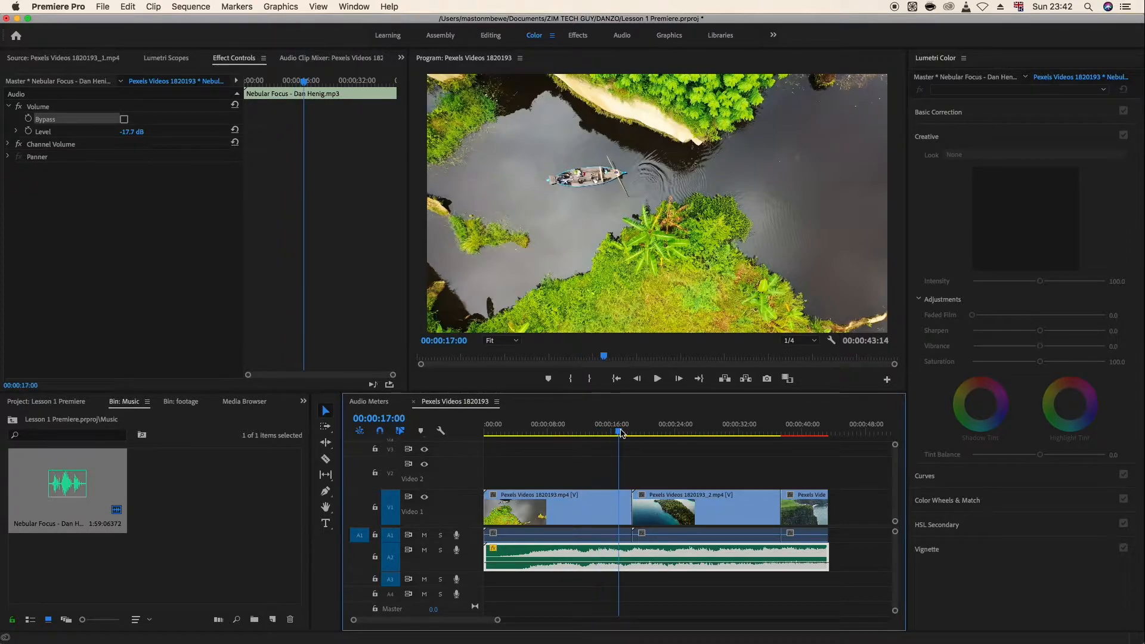
{"action": "key", "text": "space"}
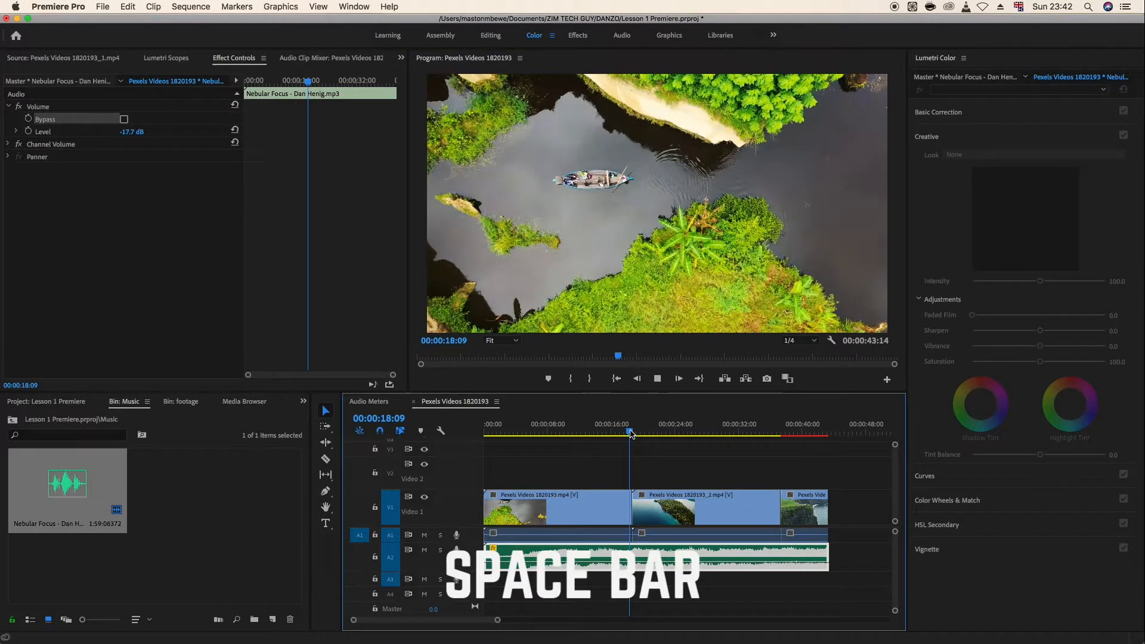
{"action": "key", "text": "space"}
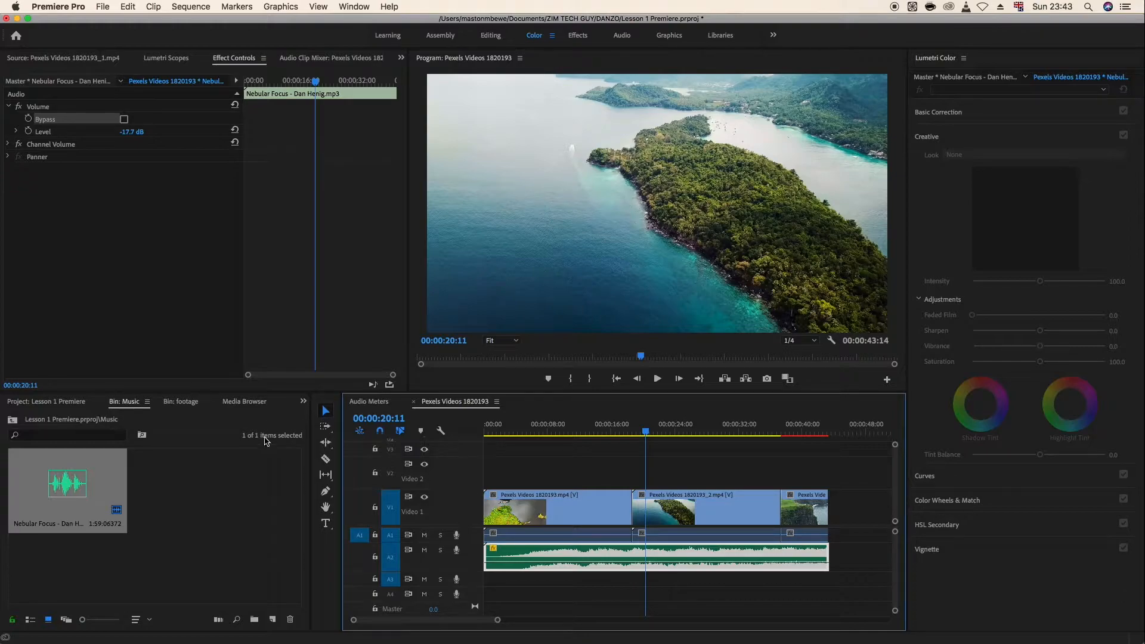
Apply the Cross Dissolve video transition at the cut between the first and second clips on V1.
{"action": "left_click", "coordinate": [217, 500]}
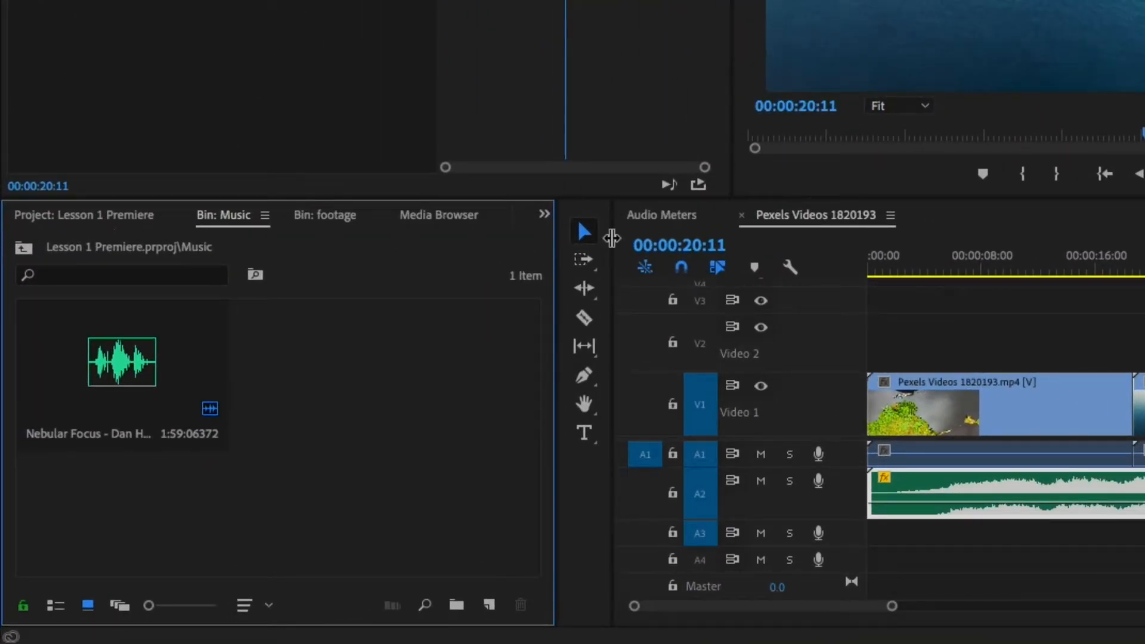
{"action": "left_click", "coordinate": [544, 215]}
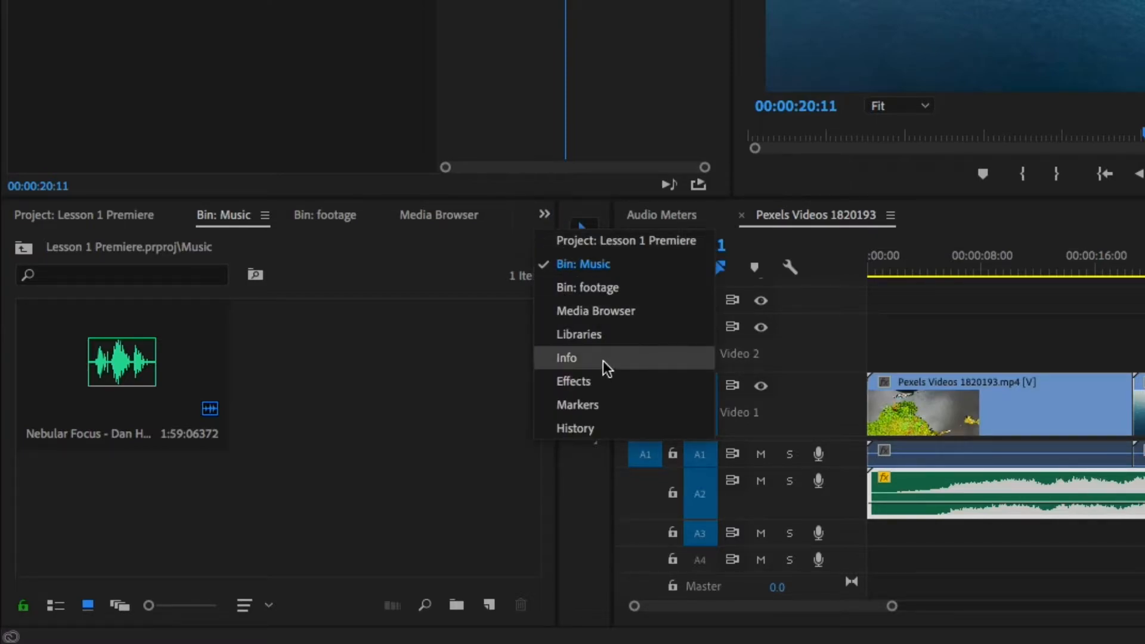
{"action": "left_click", "coordinate": [600, 379]}
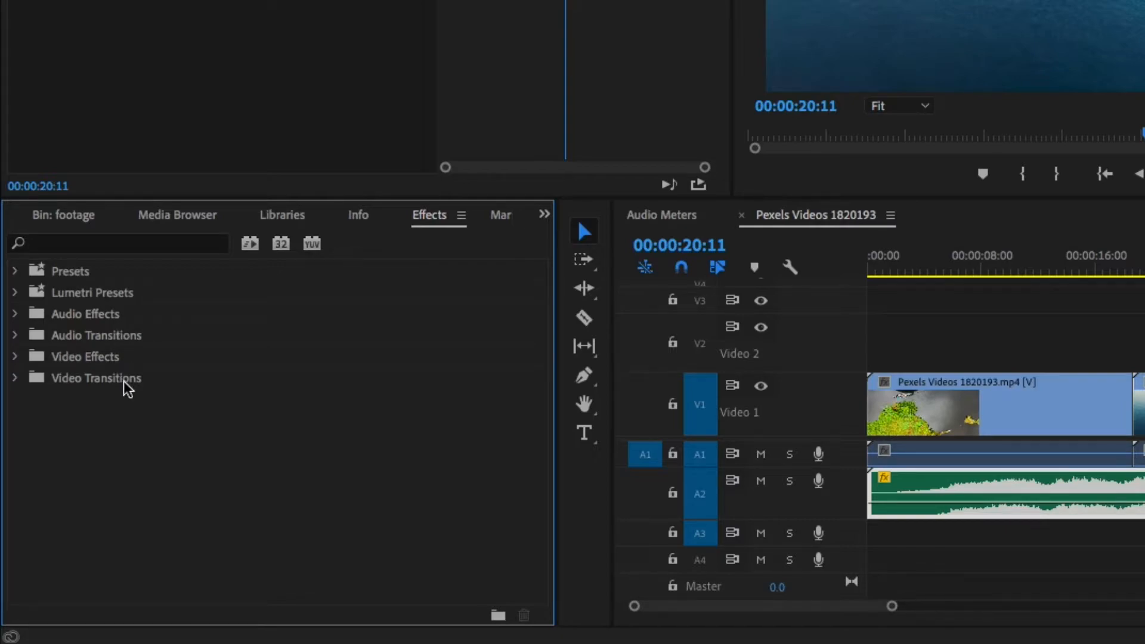
{"action": "left_click", "coordinate": [16, 378]}
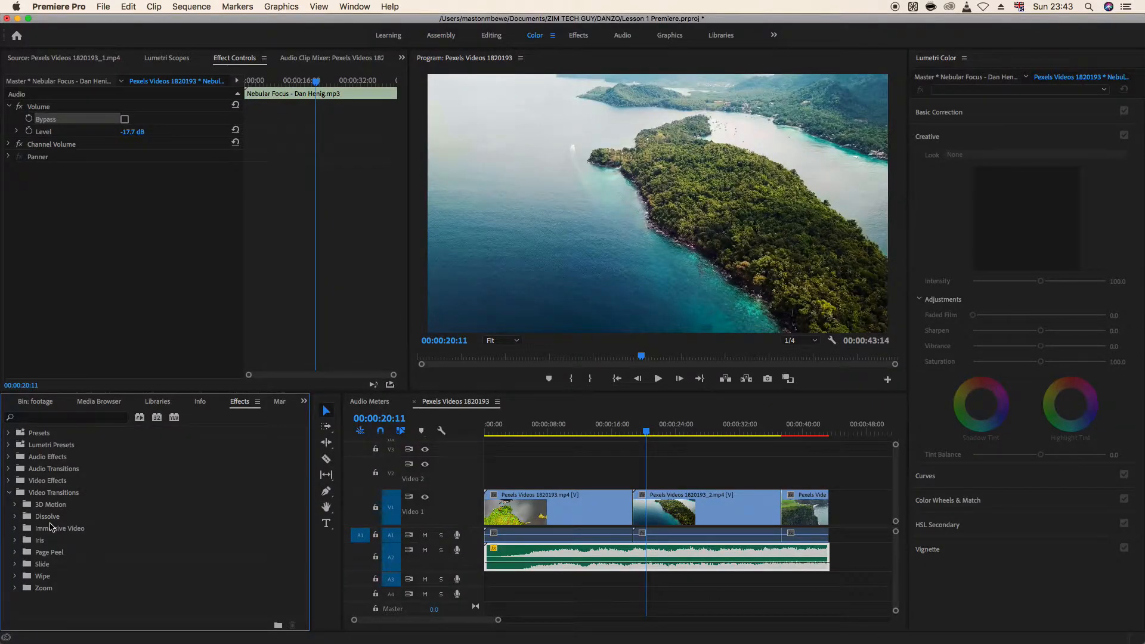
{"action": "left_click", "coordinate": [15, 516]}
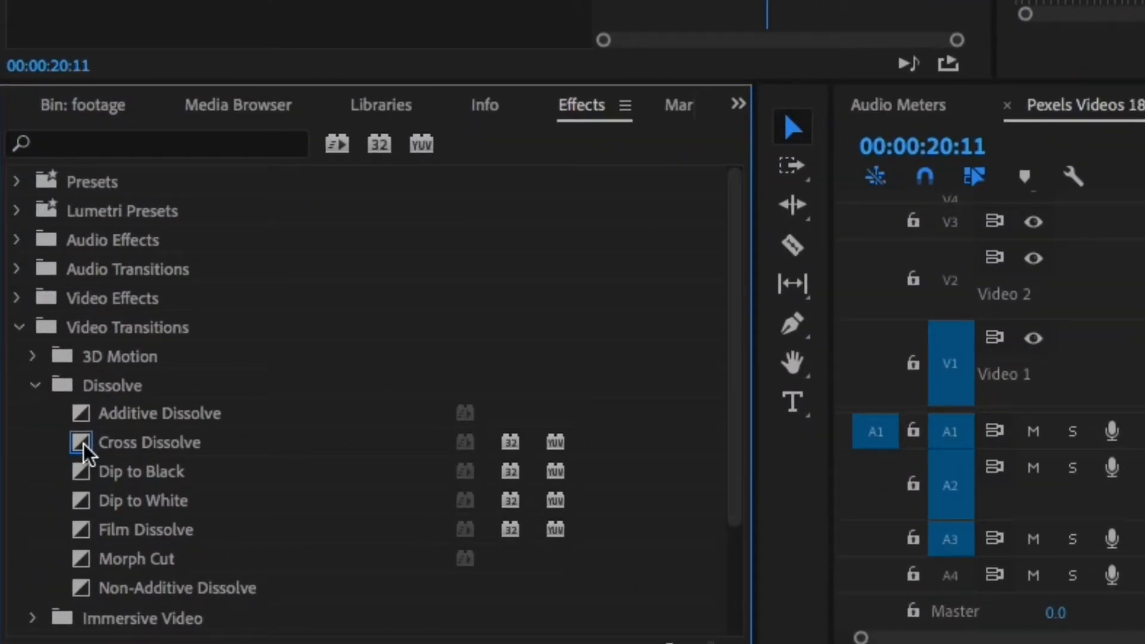
{"action": "left_click_drag", "start_coordinate": [84, 447], "coordinate": [1144, 541]}
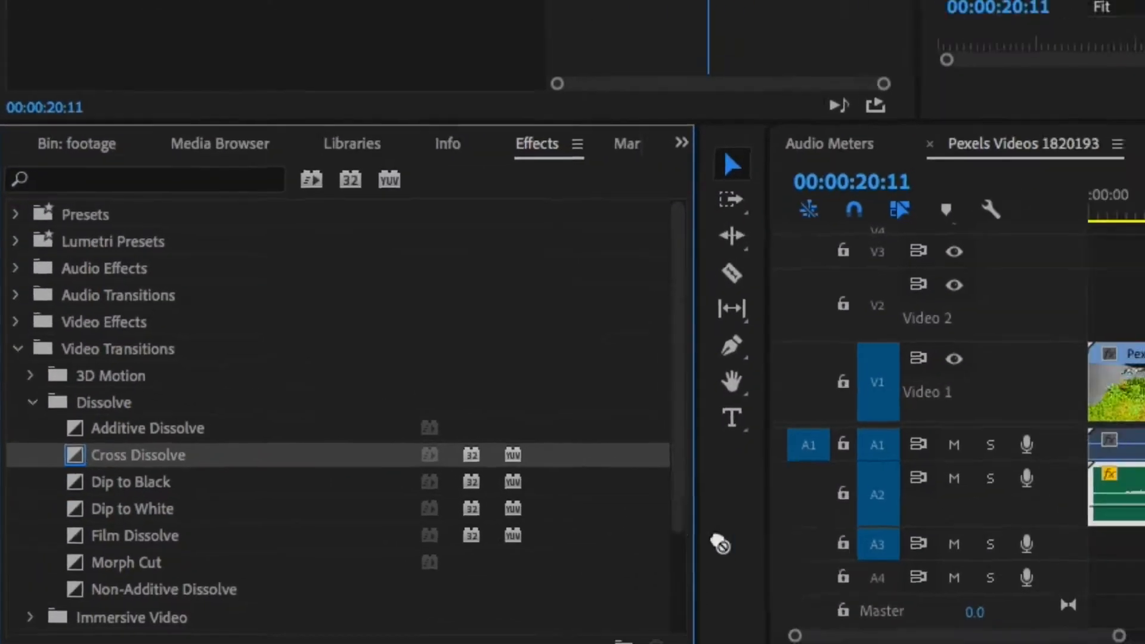
{"action": "left_click_drag", "start_coordinate": [527, 580], "coordinate": [633, 525]}
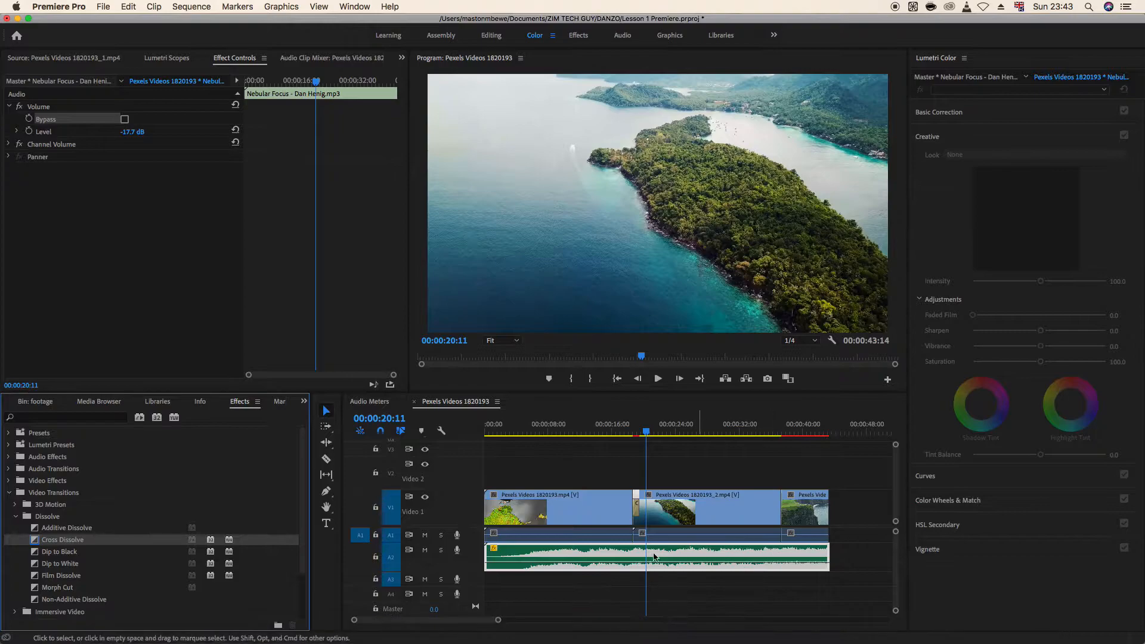
Try a shorter Cross Dissolve between the first two clips, and extend it to a duration of 00:00:01:05.
{"action": "left_click_drag", "start_coordinate": [499, 622], "coordinate": [446, 624]}
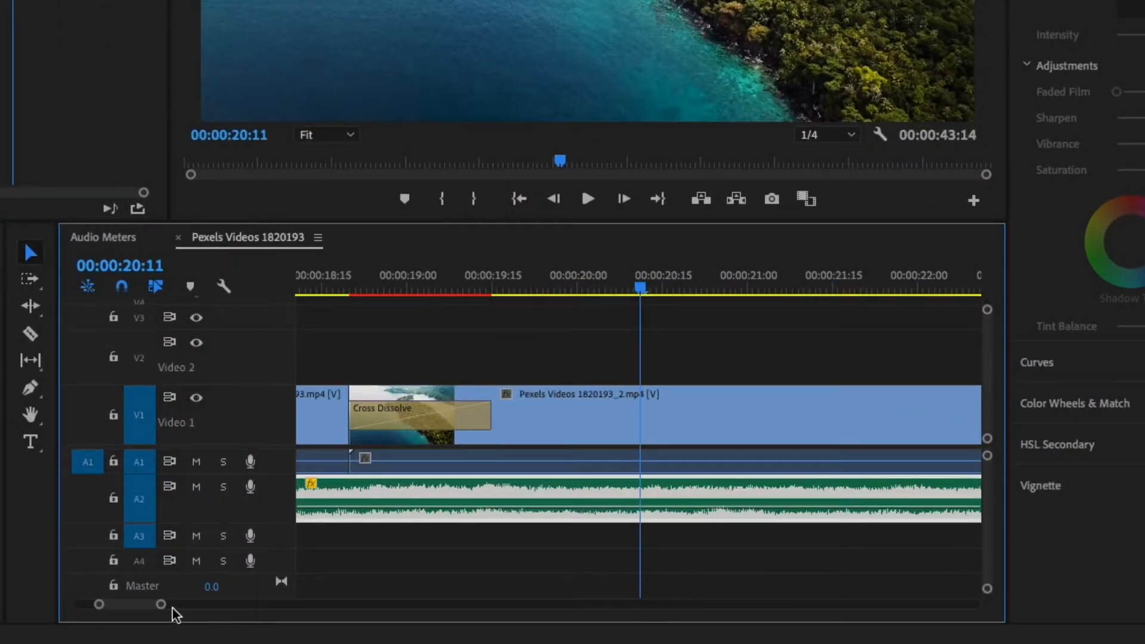
{"action": "left_click_drag", "start_coordinate": [173, 608], "coordinate": [145, 606]}
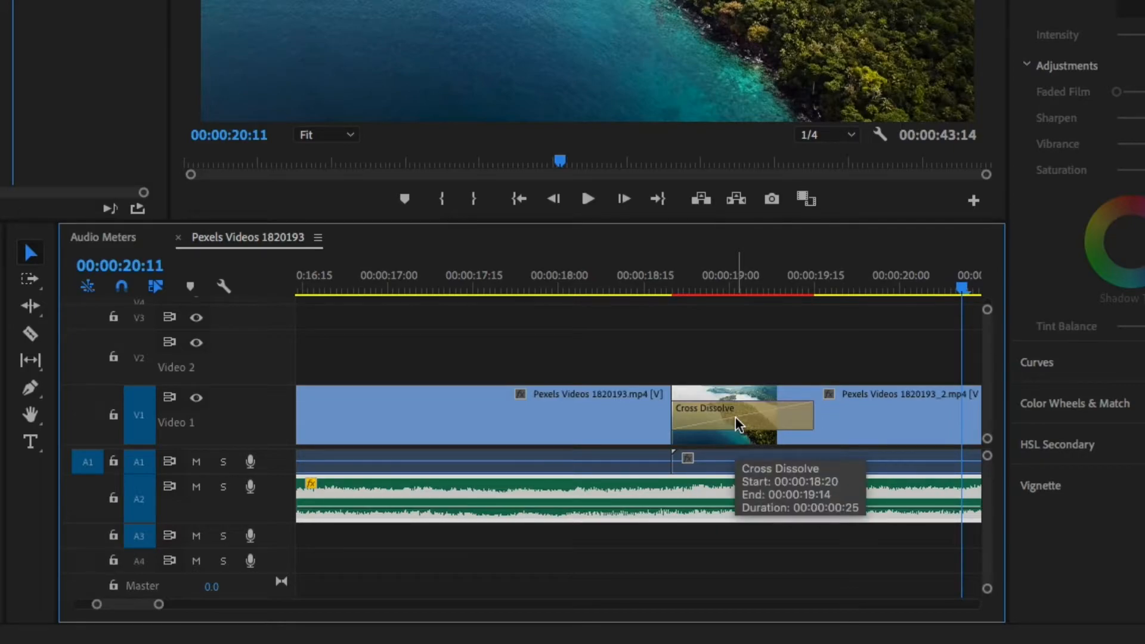
{"action": "left_click", "coordinate": [739, 425]}
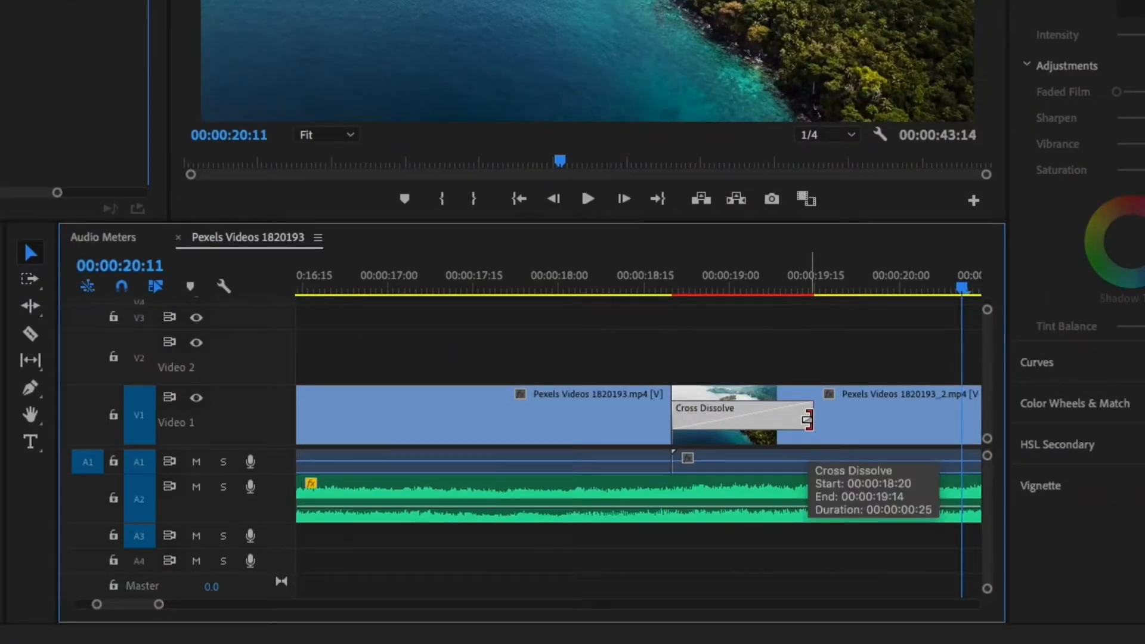
{"action": "left_click_drag", "start_coordinate": [807, 419], "coordinate": [714, 432]}
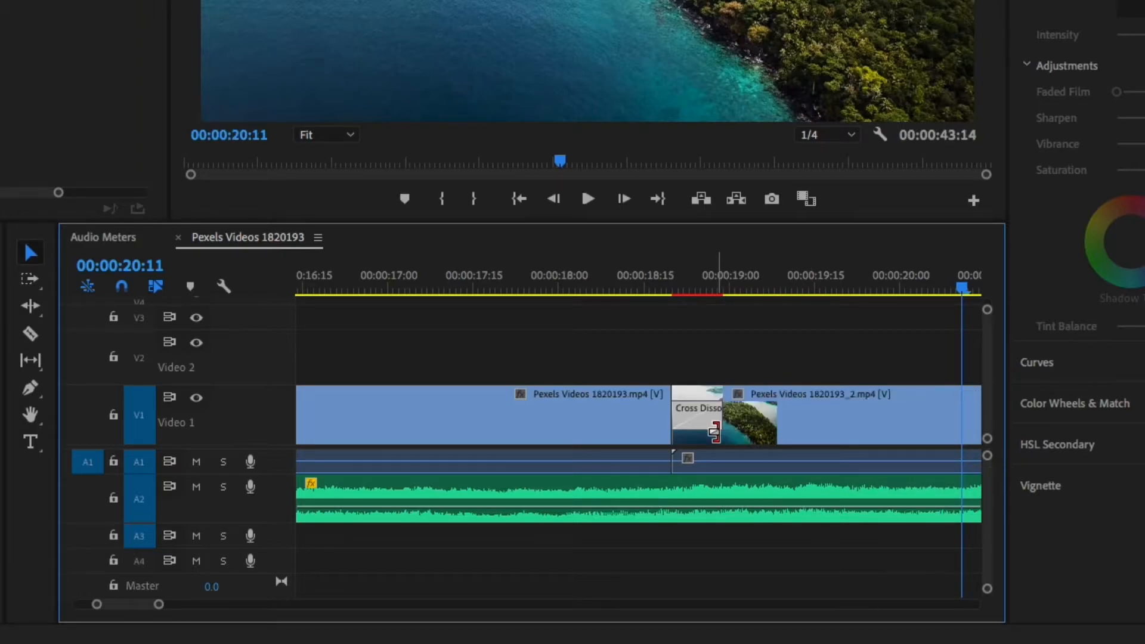
{"action": "left_click_drag", "start_coordinate": [718, 422], "coordinate": [863, 422]}
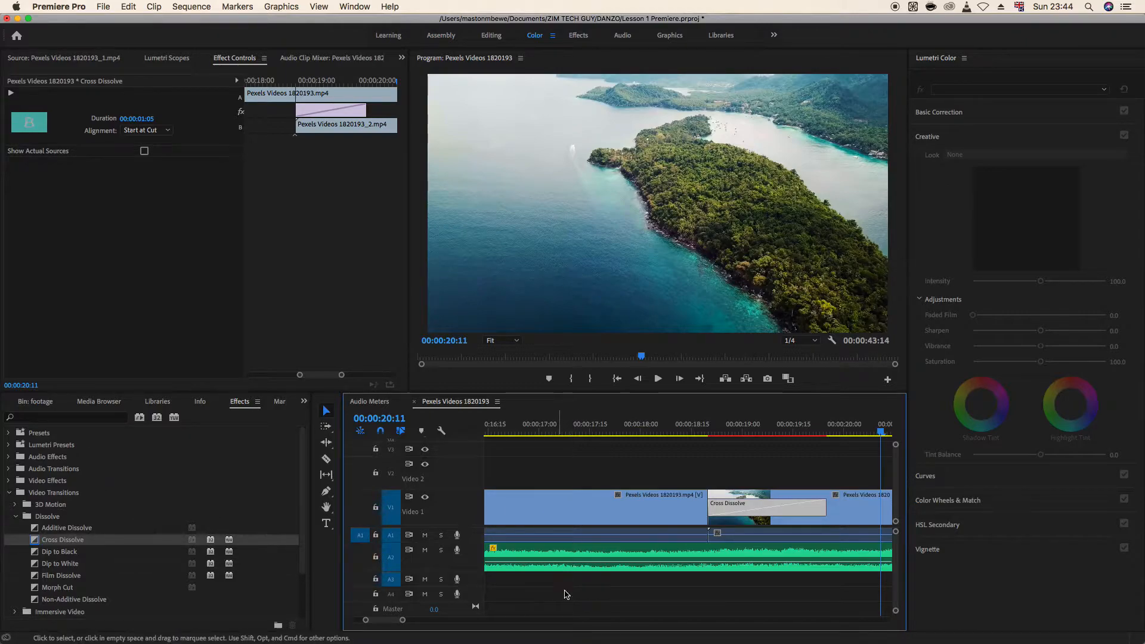
{"action": "left_click_drag", "start_coordinate": [407, 623], "coordinate": [460, 620]}
{"action": "left_click_drag", "start_coordinate": [385, 624], "coordinate": [393, 623]}
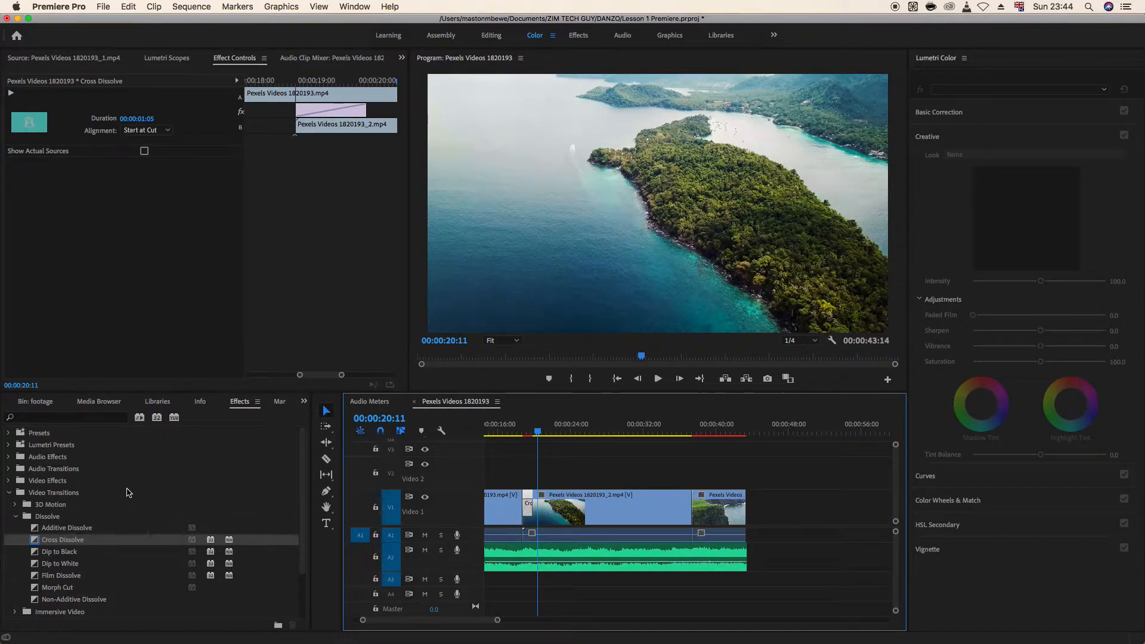
Apply the Page Peel video transition at the cut between the second and third clips on V1.
{"action": "scroll", "coordinate": [38, 533], "scroll_direction": "down", "scroll_amount": 2}
{"action": "left_click", "coordinate": [15, 493]}
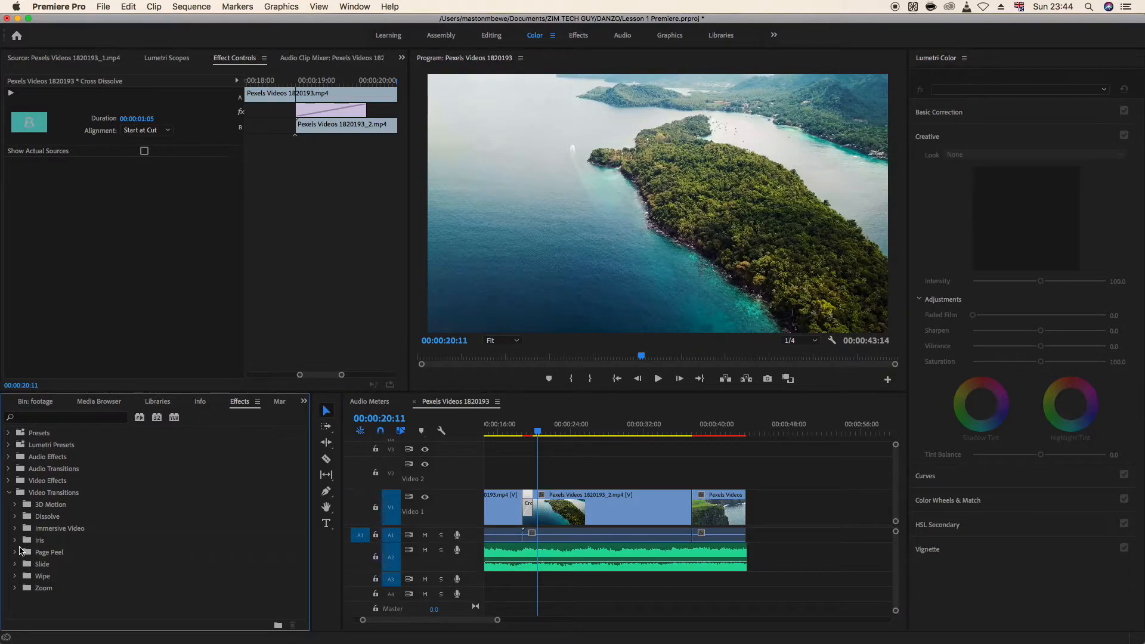
{"action": "left_click", "coordinate": [15, 554]}
{"action": "left_click_drag", "start_coordinate": [50, 567], "coordinate": [689, 513]}
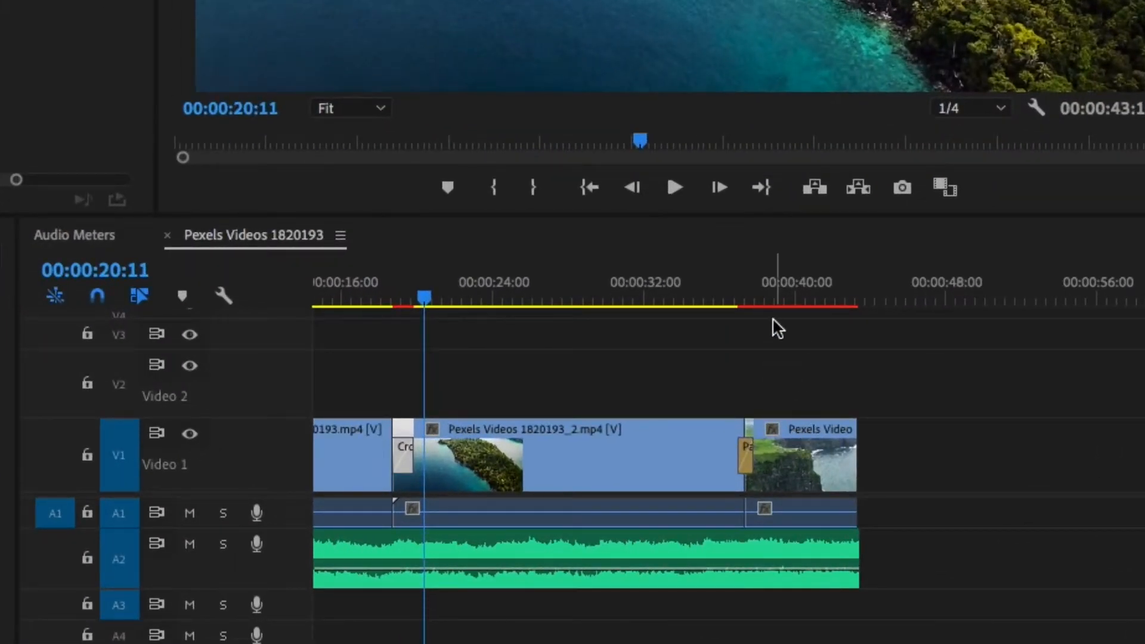
Shorten the Page Peel transition between the second and third clips to a duration of 00:00:00:11.
{"action": "left_click", "coordinate": [689, 431]}
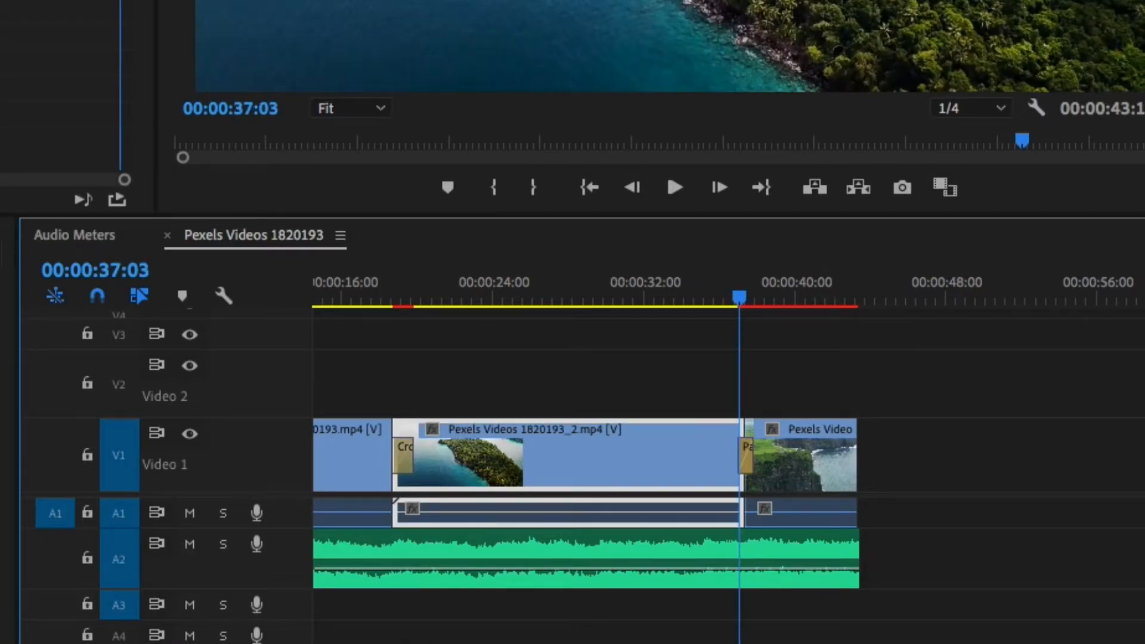
{"action": "key", "text": "="}
{"action": "key", "text": "="}
{"action": "key", "text": "="}
{"action": "key", "text": "="}
{"action": "key", "text": "="}
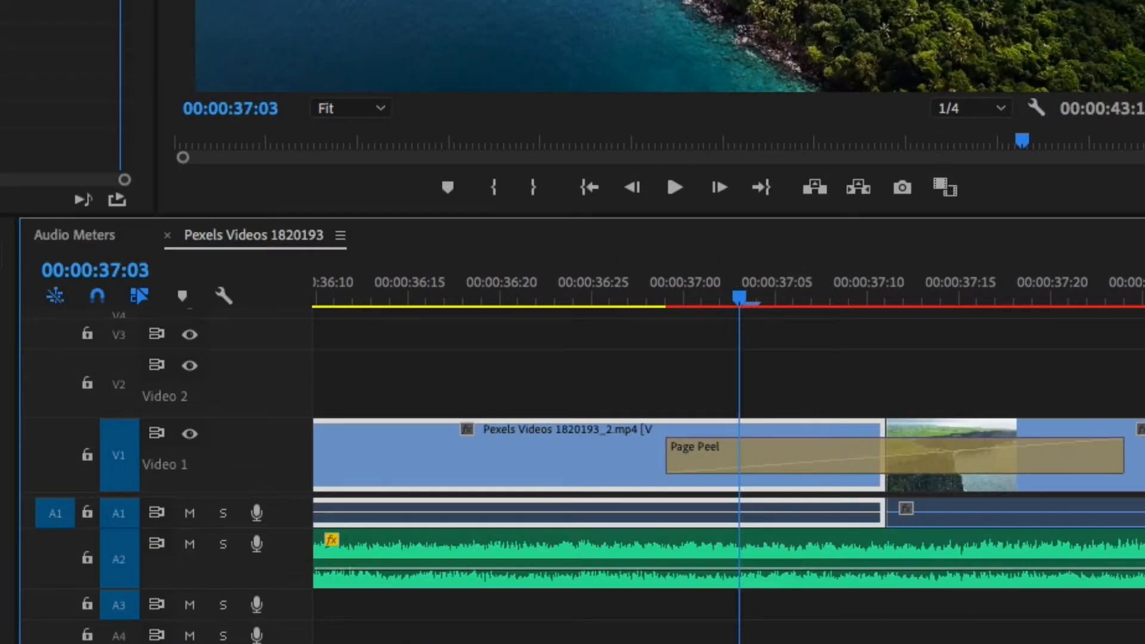
{"action": "left_click_drag", "start_coordinate": [1118, 460], "coordinate": [996, 468]}
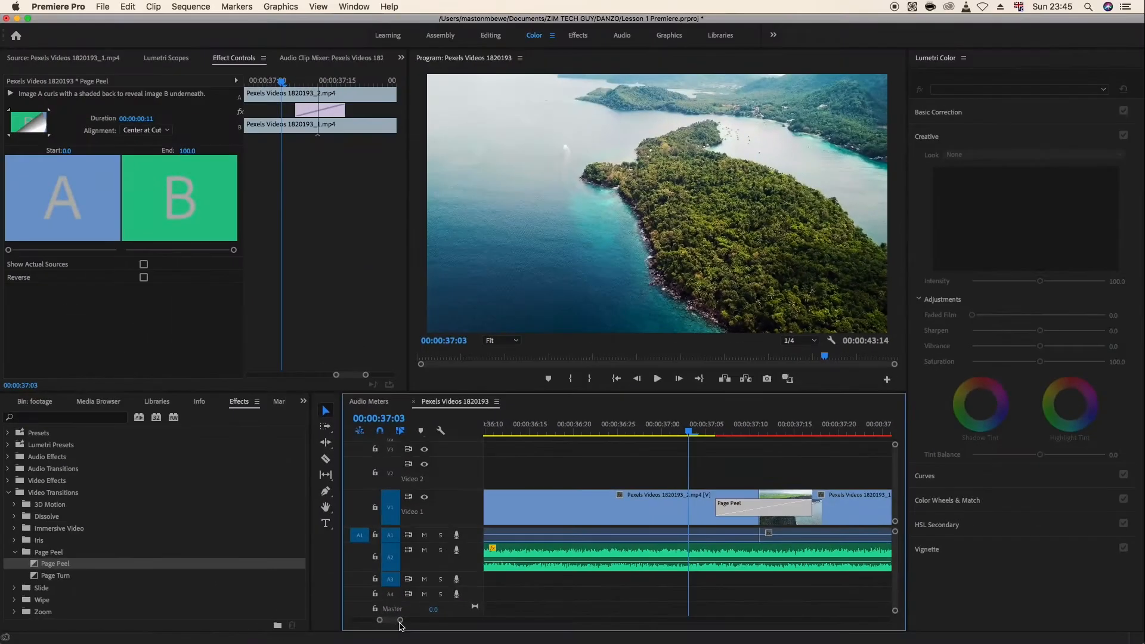
Play back the sequence from its start, and again across the Cross Dissolve between the first two clips.
{"action": "left_click_drag", "start_coordinate": [402, 623], "coordinate": [463, 621]}
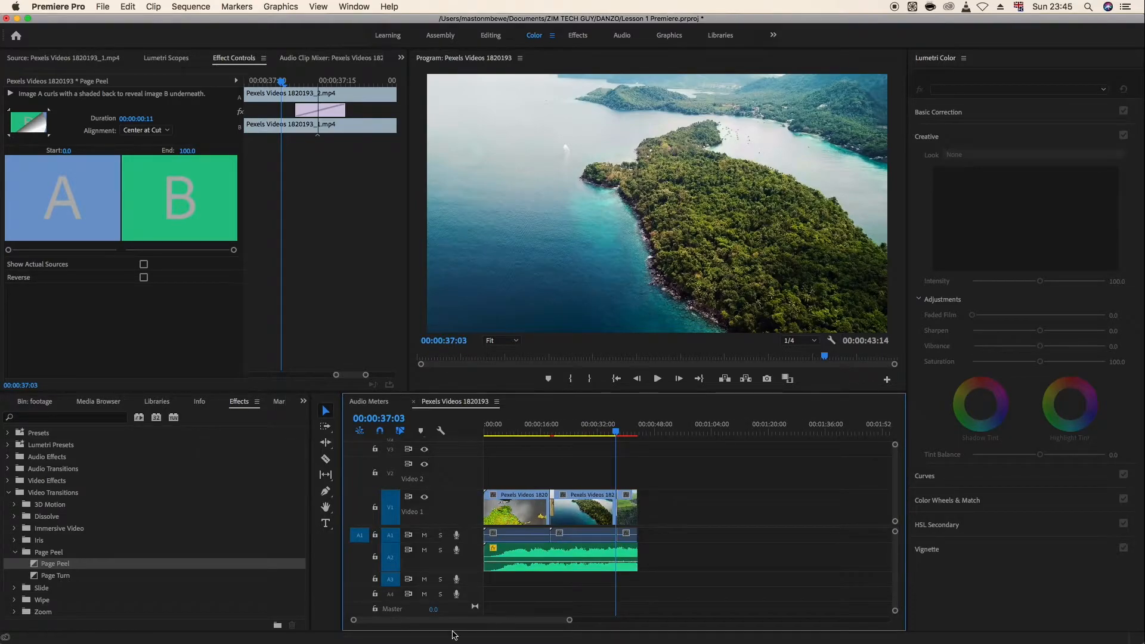
{"action": "left_click_drag", "start_coordinate": [615, 433], "coordinate": [294, 465]}
{"action": "key", "text": "space"}
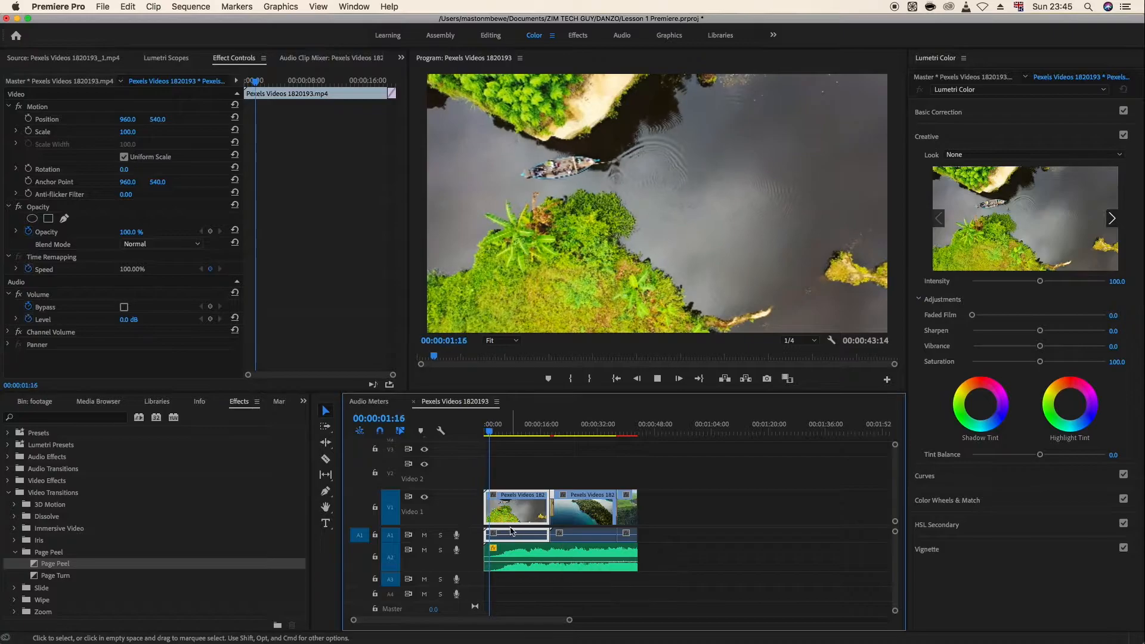
{"action": "key", "text": "space"}
{"action": "left_click_drag", "start_coordinate": [494, 435], "coordinate": [547, 439]}
{"action": "key", "text": "space"}
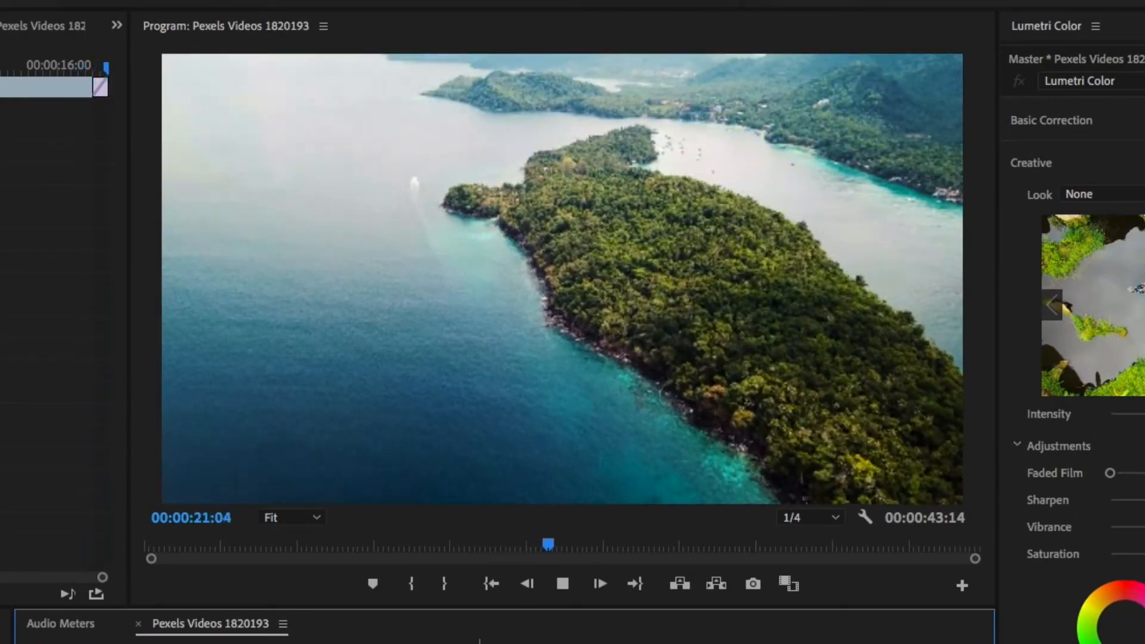
{"action": "key", "text": "space"}
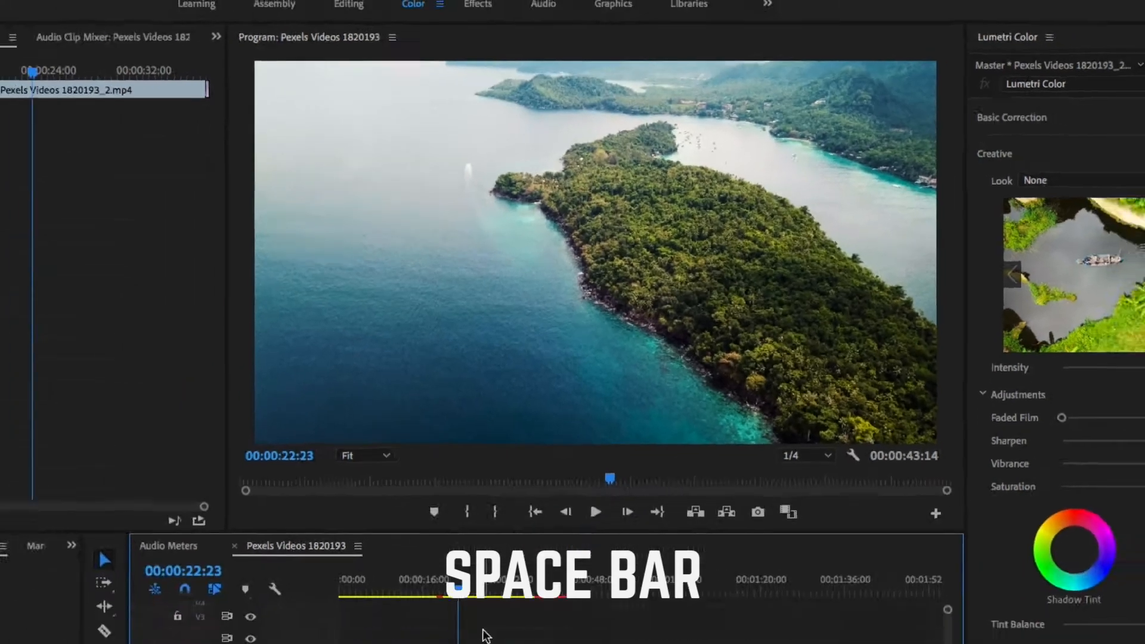
Play back the sequence from around 00:00:35:01 across the Page Peel transition into the third clip.
{"action": "left_click_drag", "start_coordinate": [451, 603], "coordinate": [516, 609]}
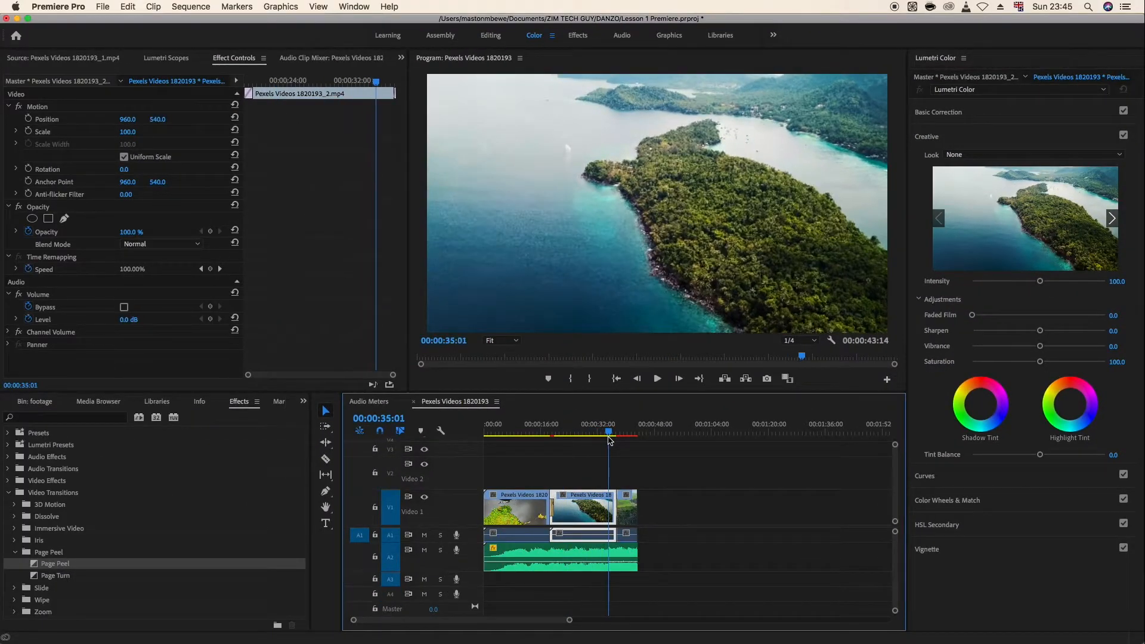
{"action": "left_click_drag", "start_coordinate": [609, 440], "coordinate": [610, 440]}
{"action": "key", "text": "space"}
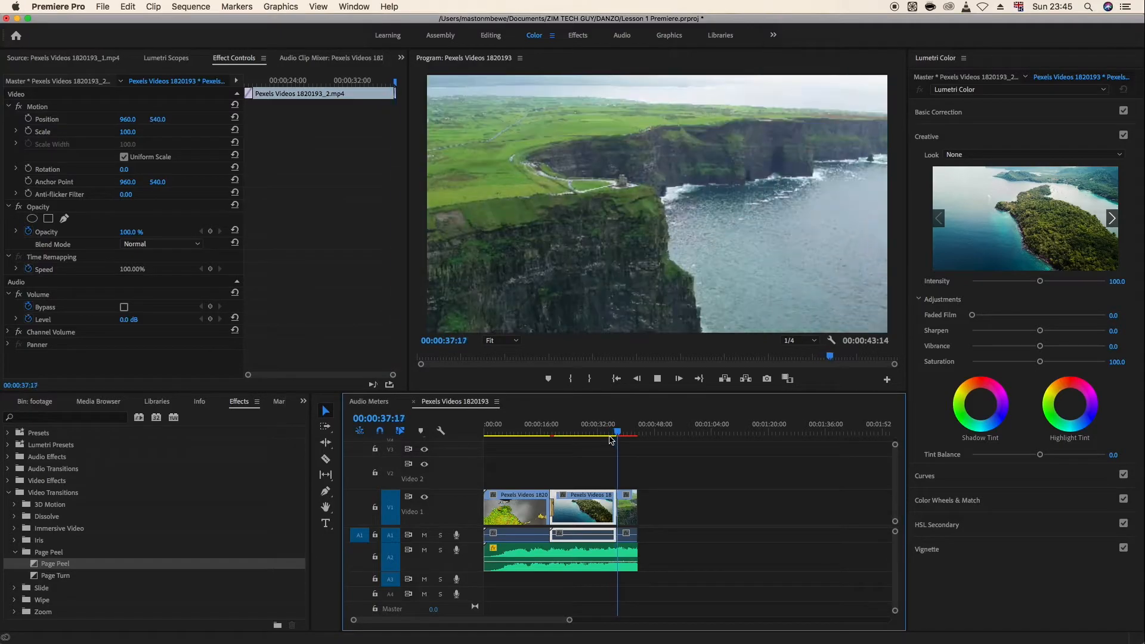
{"action": "key", "text": "space"}
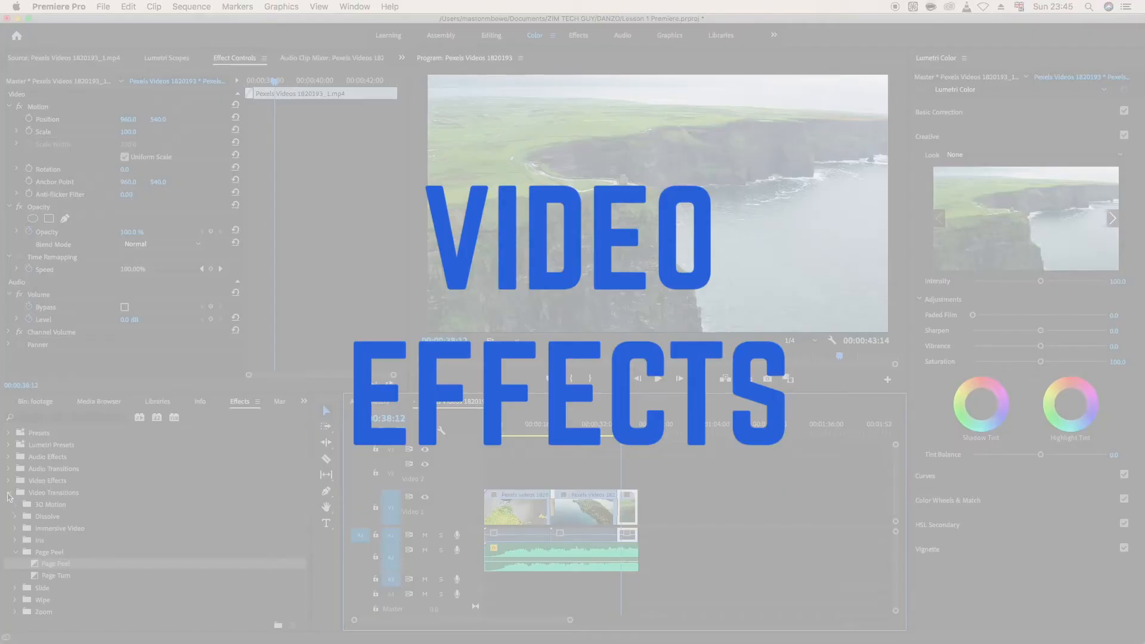
Apply the Tint effect from the Color Correction video effects to the third clip on V1.
{"action": "left_click", "coordinate": [9, 493]}
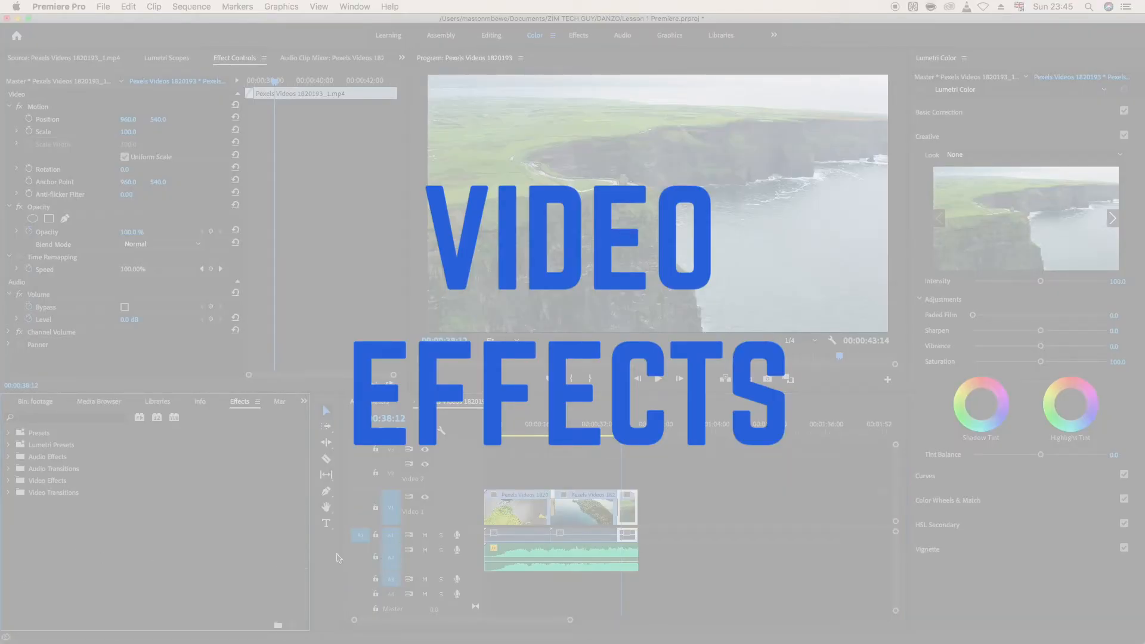
{"action": "left_click", "coordinate": [8, 481]}
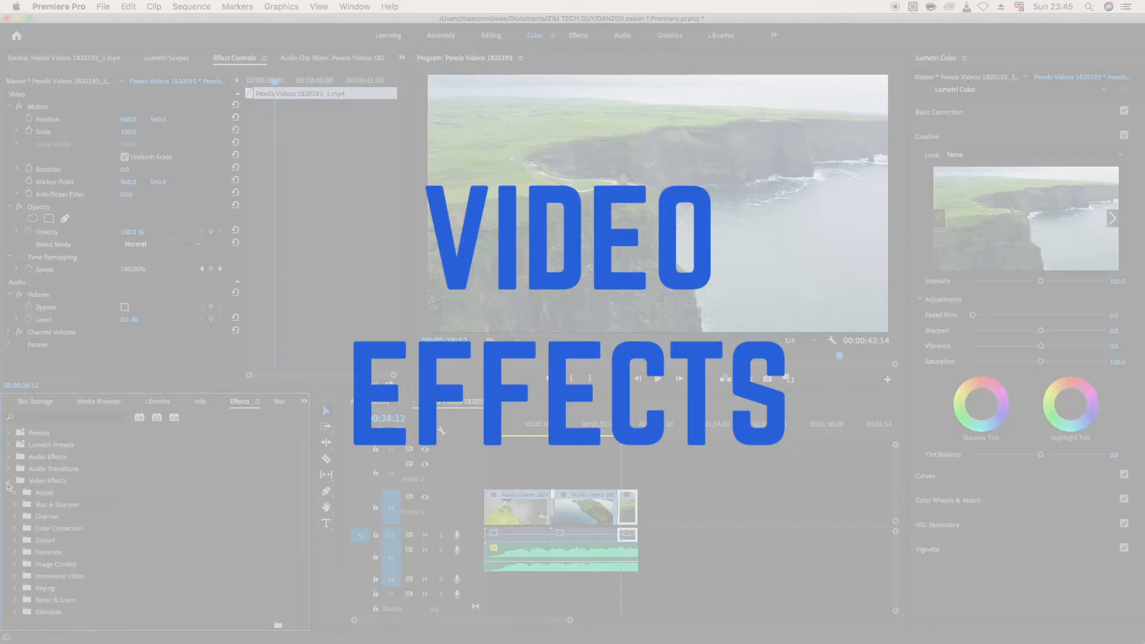
{"action": "scroll", "coordinate": [190, 577], "scroll_direction": "down", "scroll_amount": 1}
{"action": "scroll", "coordinate": [190, 578], "scroll_direction": "down", "scroll_amount": 2}
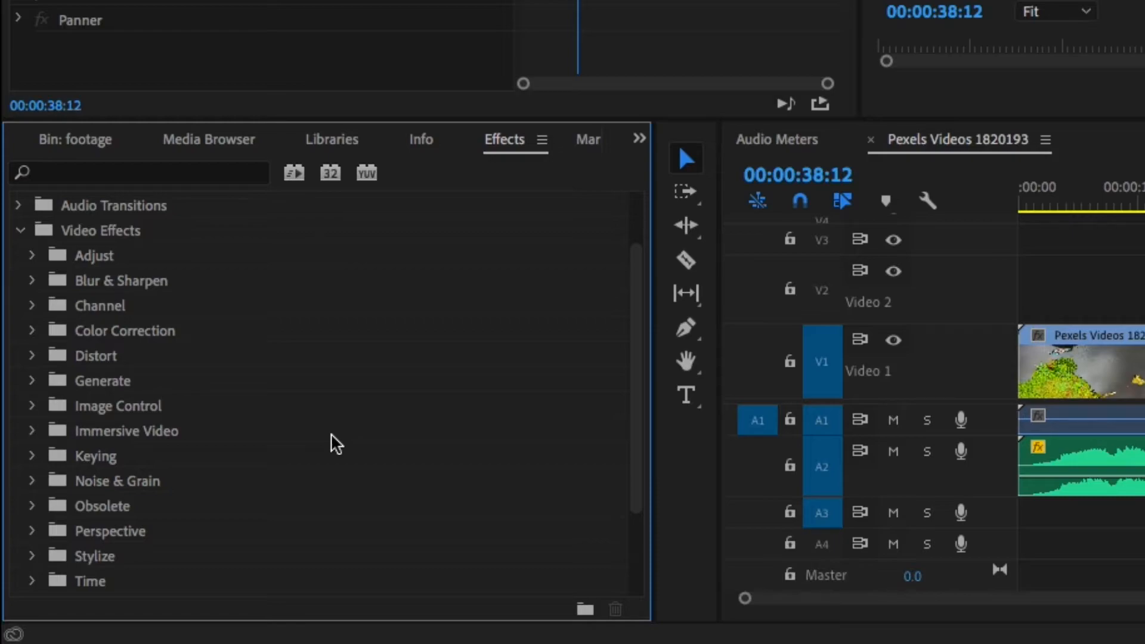
{"action": "scroll", "coordinate": [328, 439], "scroll_direction": "down", "scroll_amount": 1}
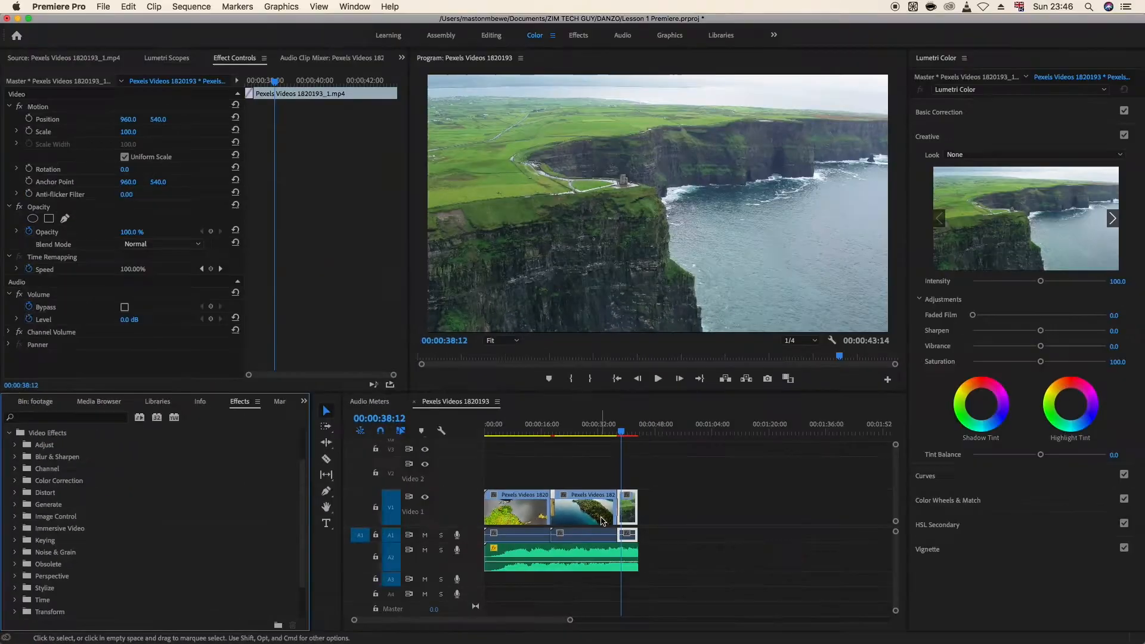
{"action": "left_click", "coordinate": [623, 516]}
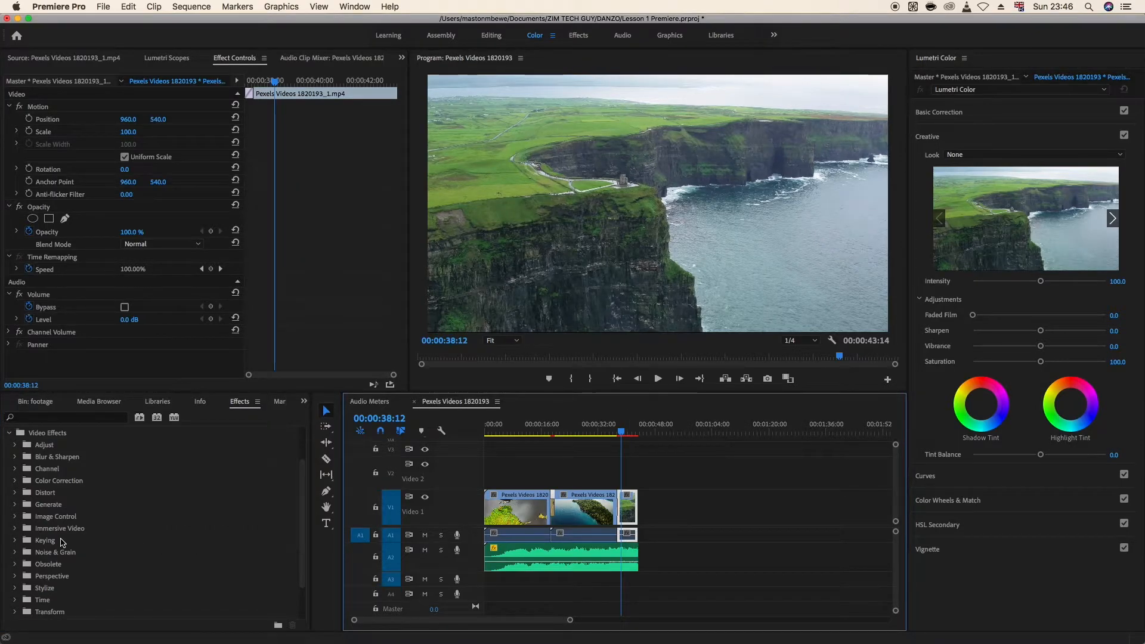
{"action": "left_click", "coordinate": [15, 481]}
{"action": "left_click", "coordinate": [15, 481]}
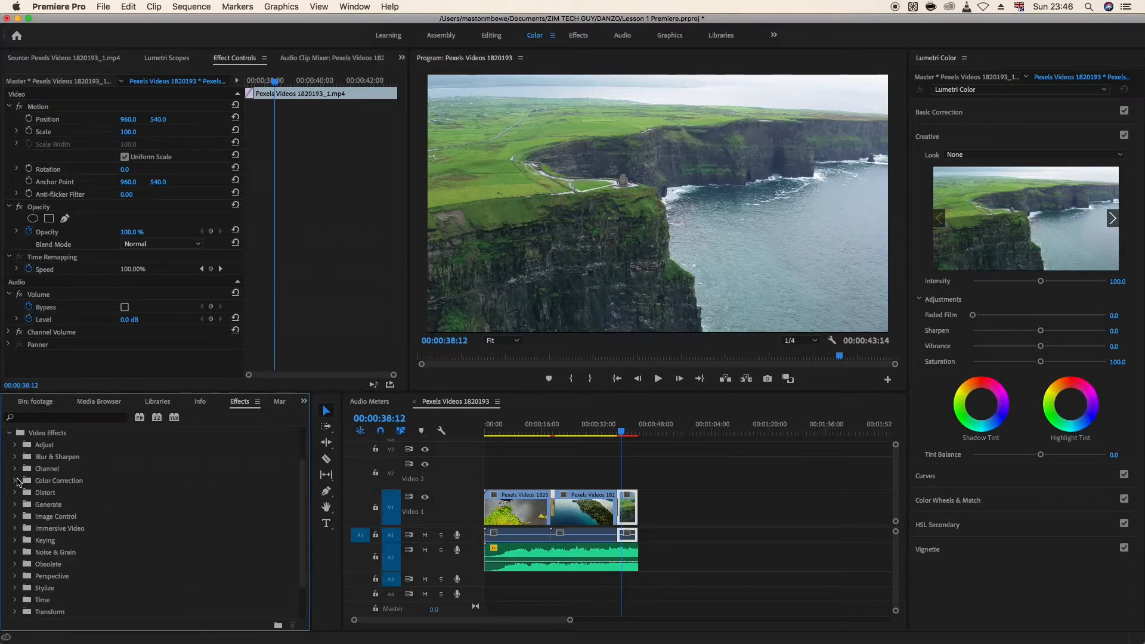
{"action": "left_click", "coordinate": [16, 480]}
{"action": "scroll", "coordinate": [115, 551], "scroll_direction": "down", "scroll_amount": 2}
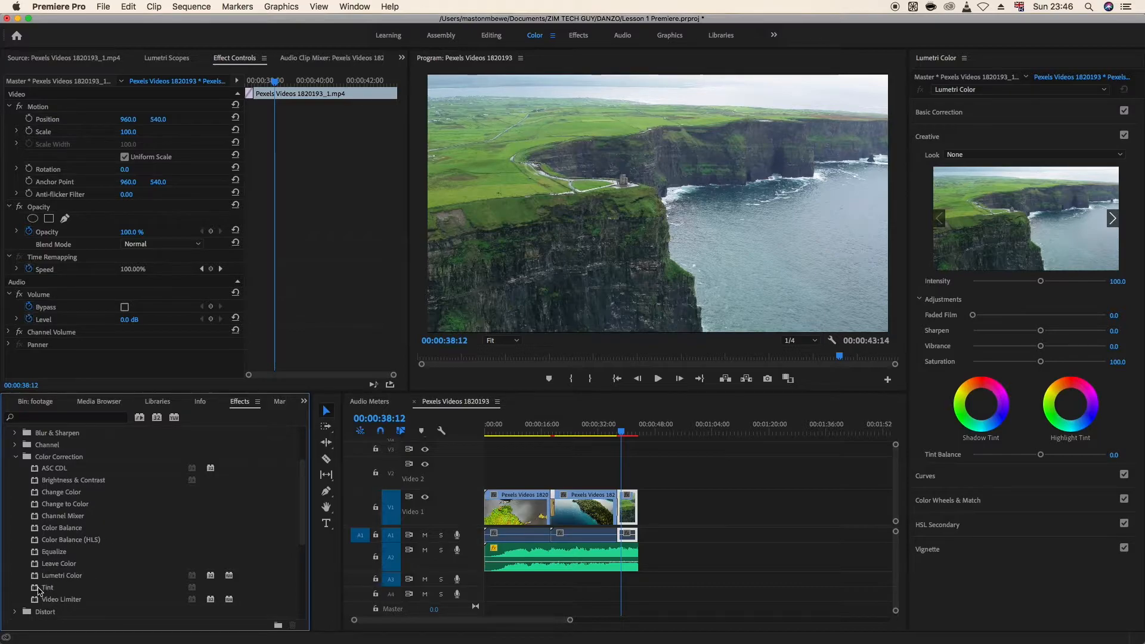
{"action": "left_click_drag", "start_coordinate": [36, 592], "coordinate": [632, 518]}
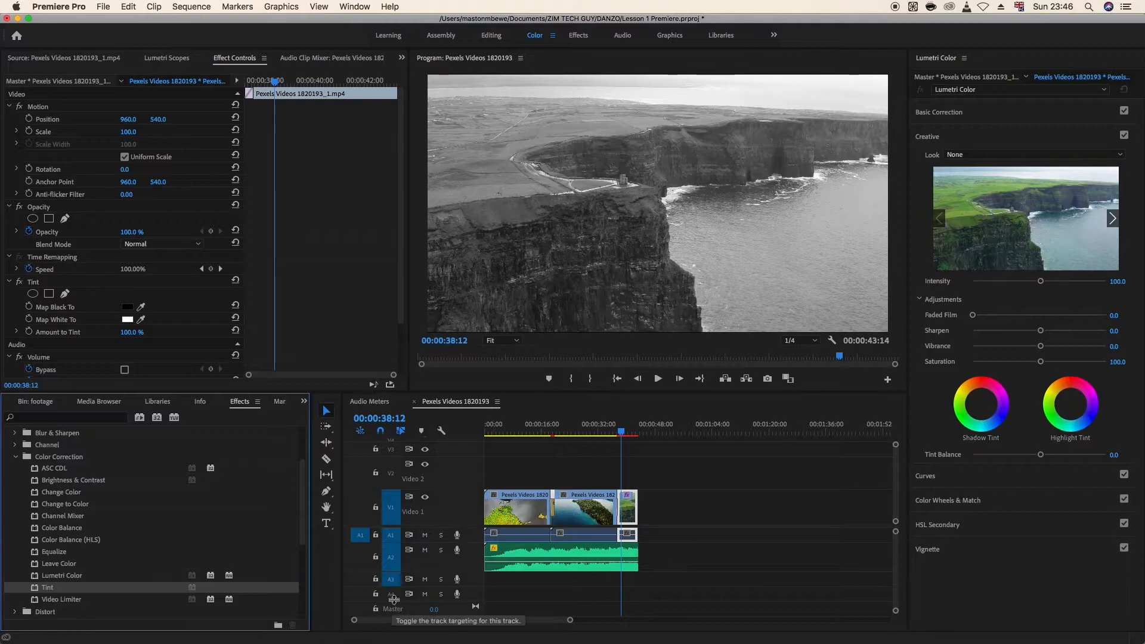
Try eyedropper-sampled colors for the Tint effect's Map Black To, first a blue and then dark gray 313131.
{"action": "scroll", "coordinate": [175, 306], "scroll_direction": "down", "scroll_amount": 1}
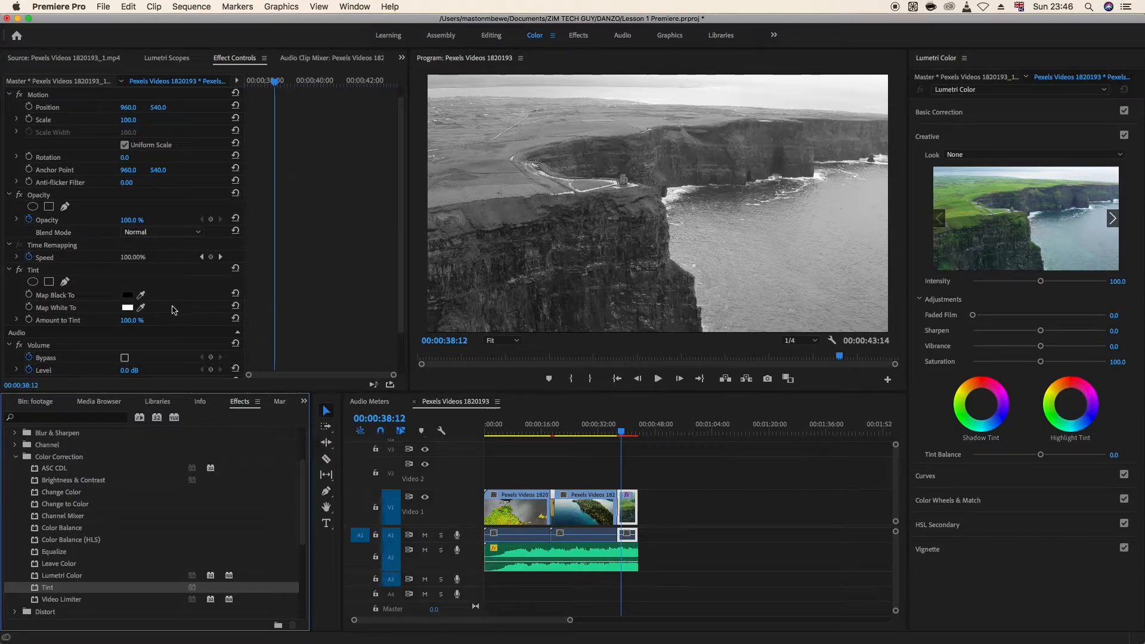
{"action": "left_click", "coordinate": [141, 296]}
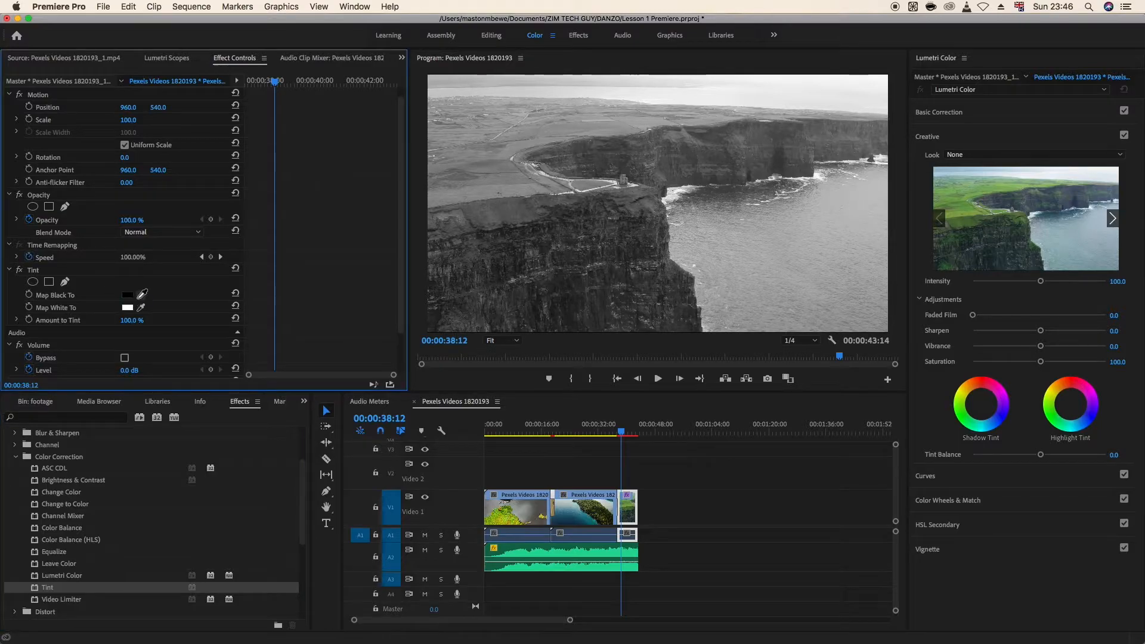
{"action": "left_click", "coordinate": [129, 297]}
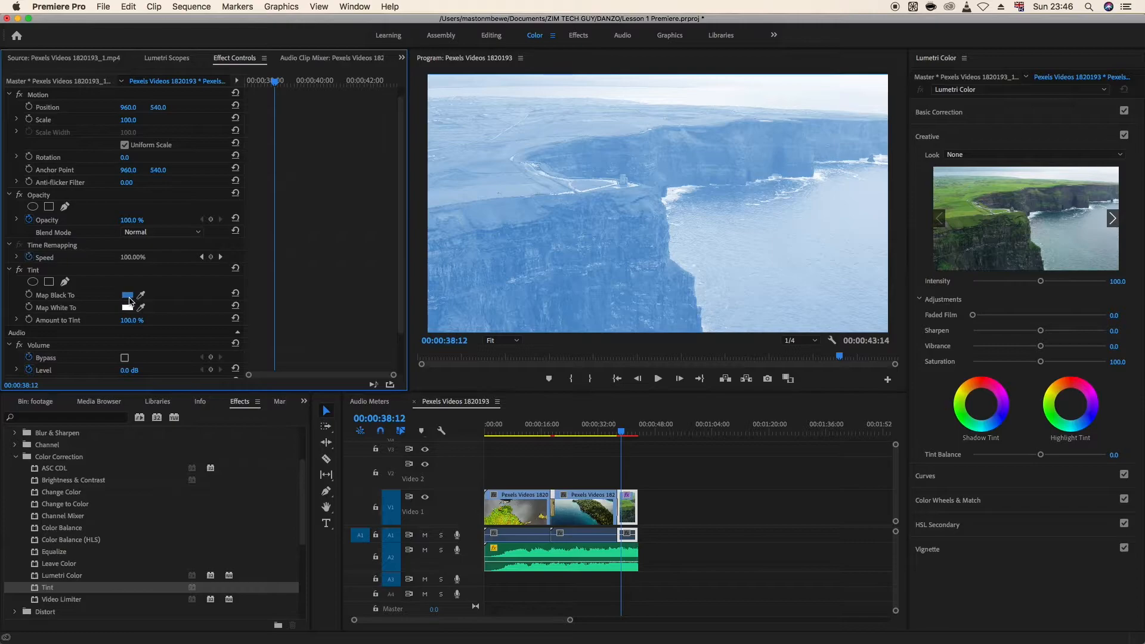
{"action": "left_click", "coordinate": [141, 294]}
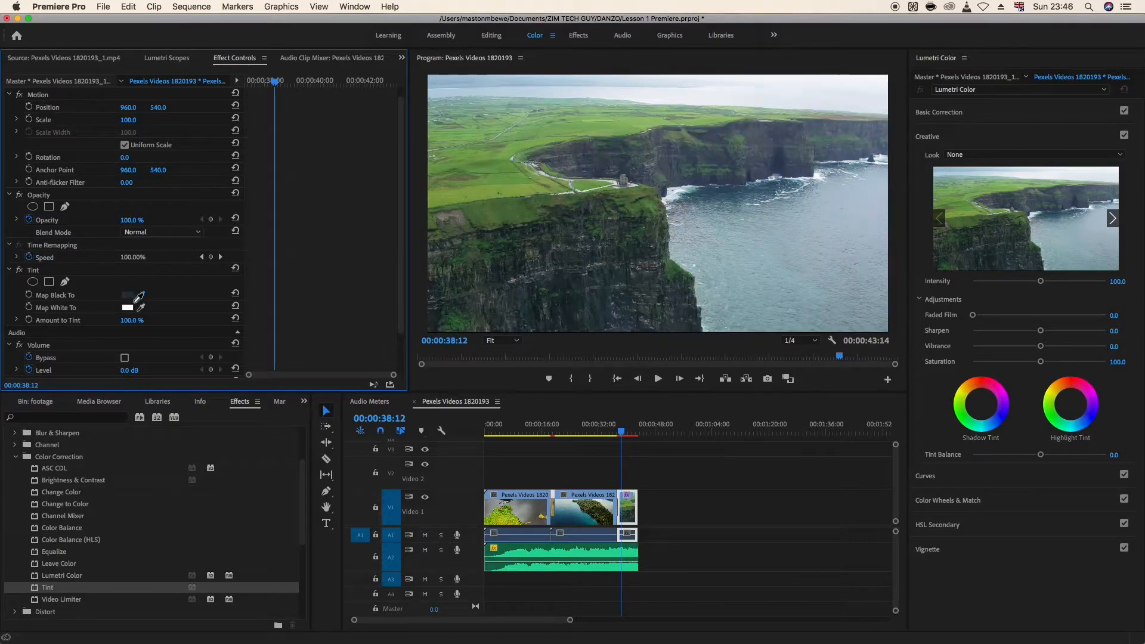
{"action": "left_click", "coordinate": [131, 297]}
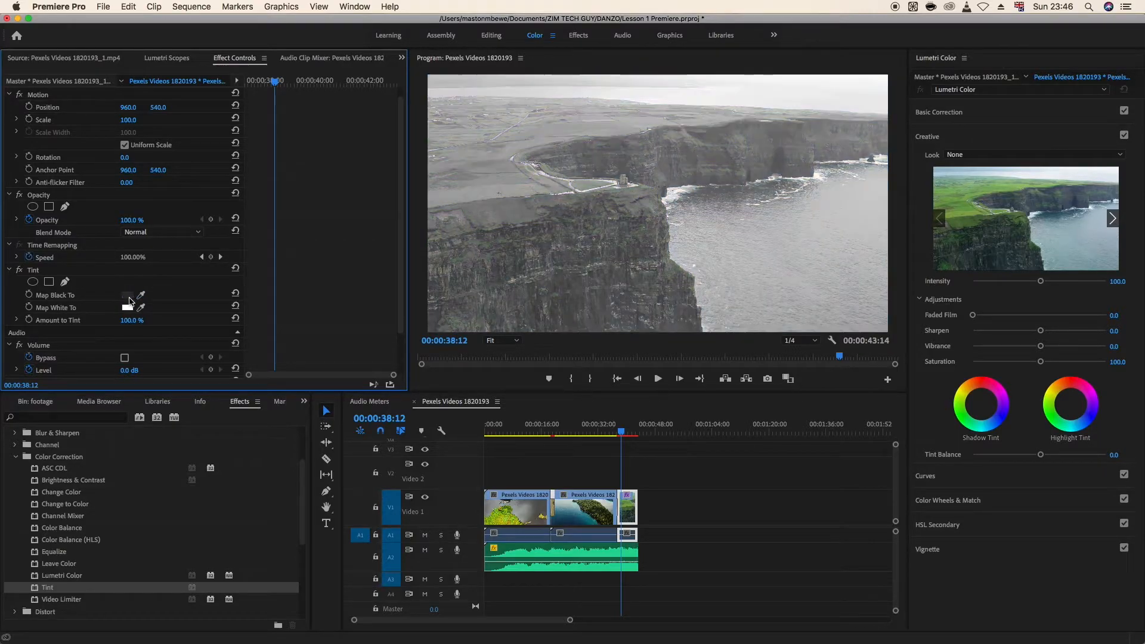
Set the Tint effect's Map Black To color to yellow D7D22A.
{"action": "left_click", "coordinate": [128, 296]}
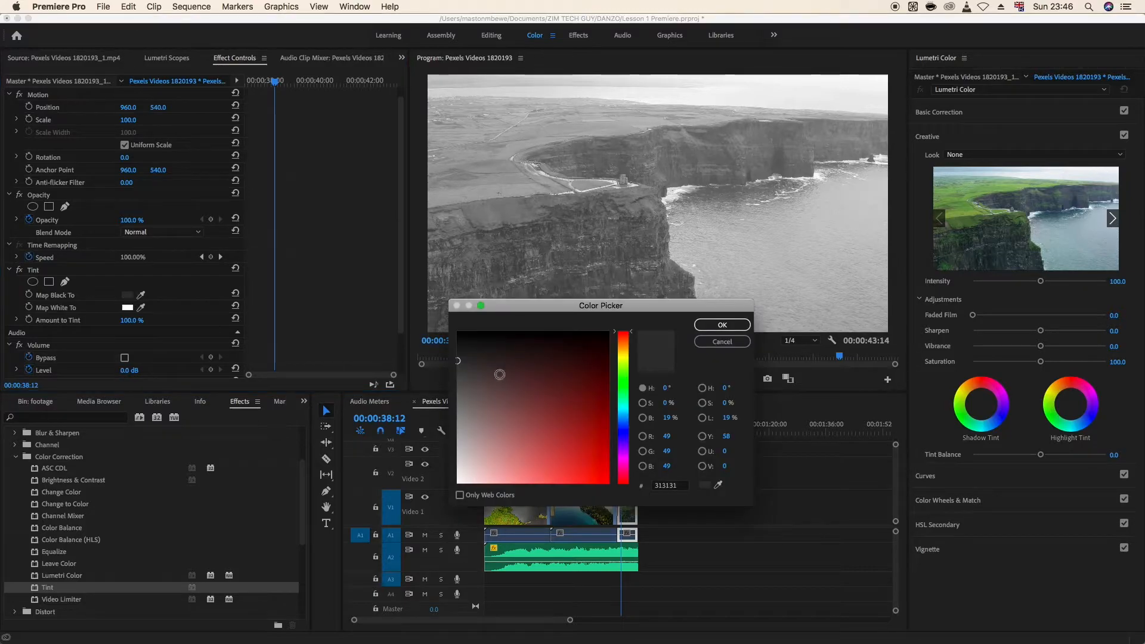
{"action": "left_click", "coordinate": [605, 422]}
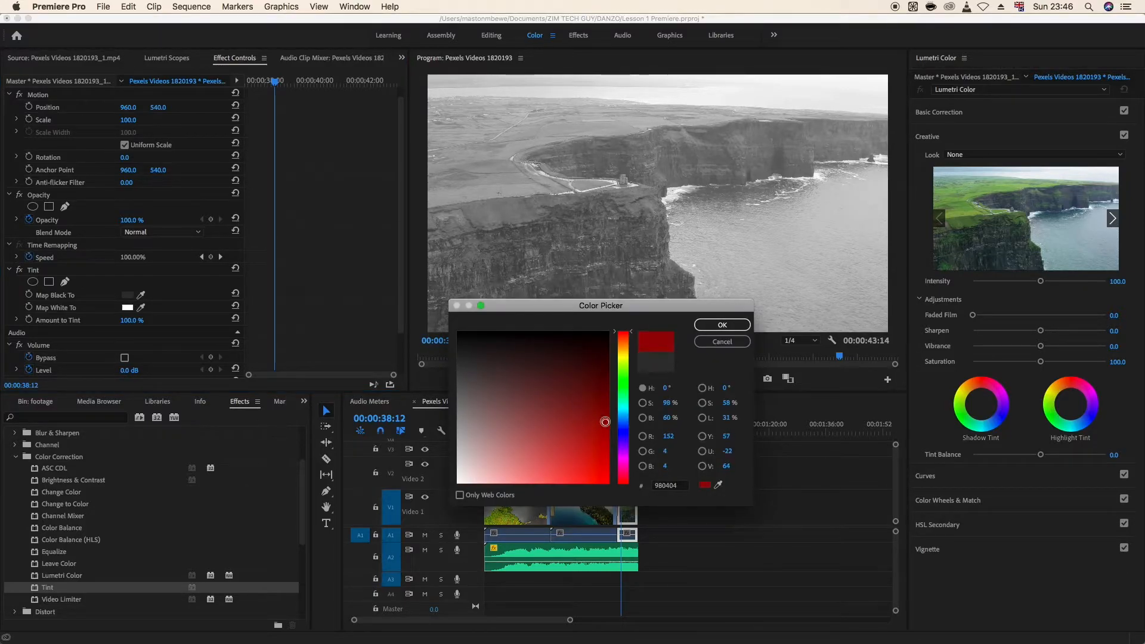
{"action": "left_click", "coordinate": [627, 357]}
{"action": "left_click_drag", "start_coordinate": [605, 421], "coordinate": [580, 459]}
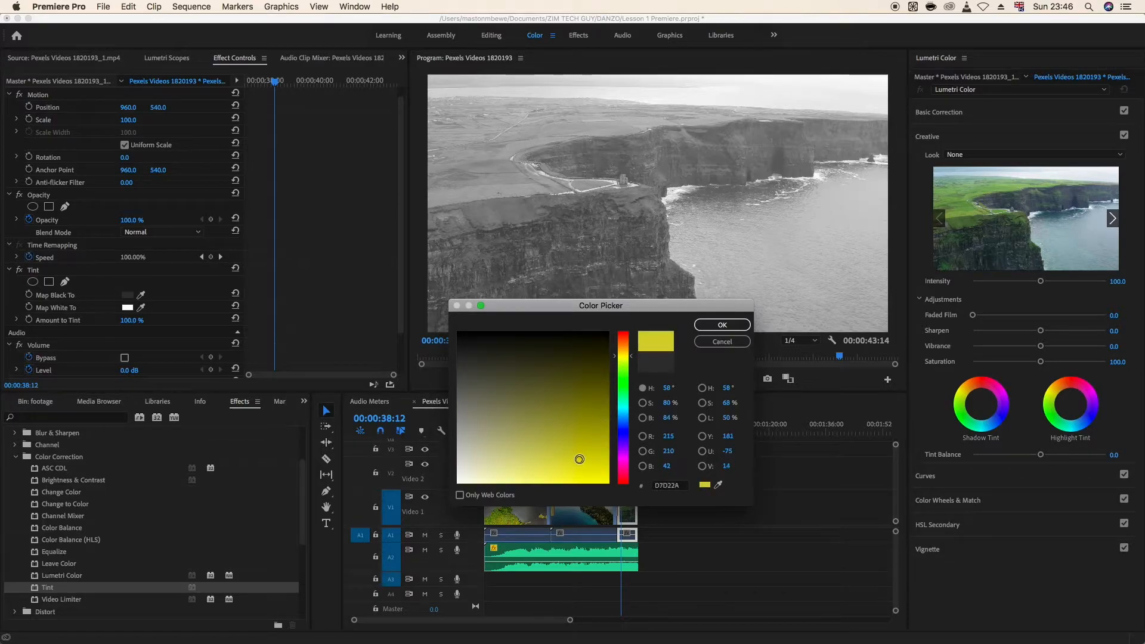
{"action": "left_click", "coordinate": [736, 328]}
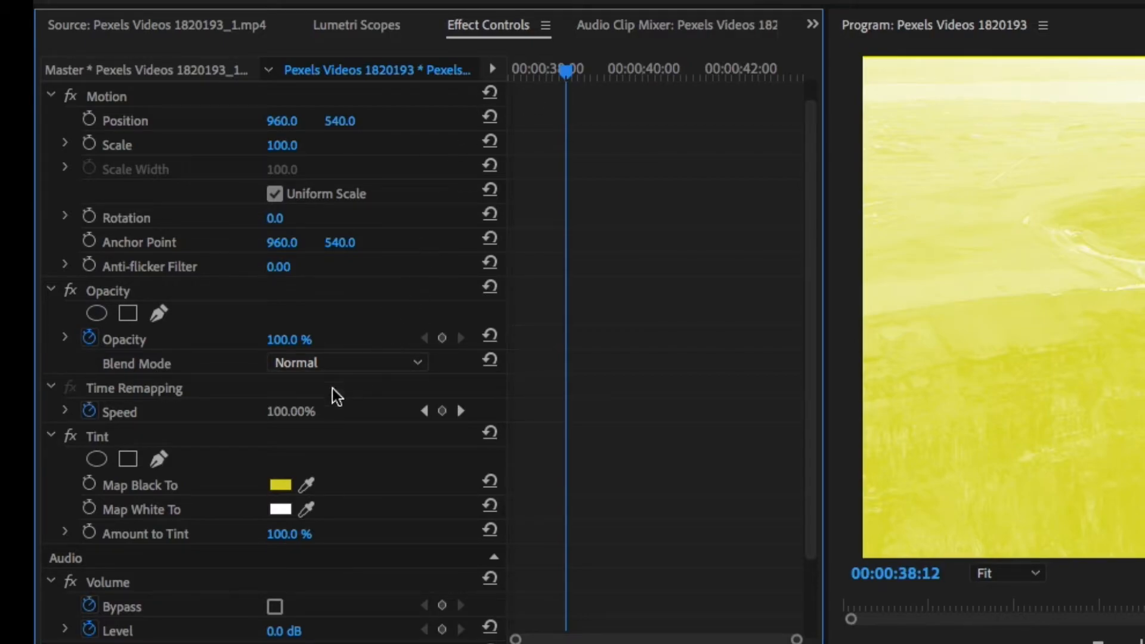
Delete the Tint effect from the third clip and clear the clip selection.
{"action": "left_click", "coordinate": [112, 441]}
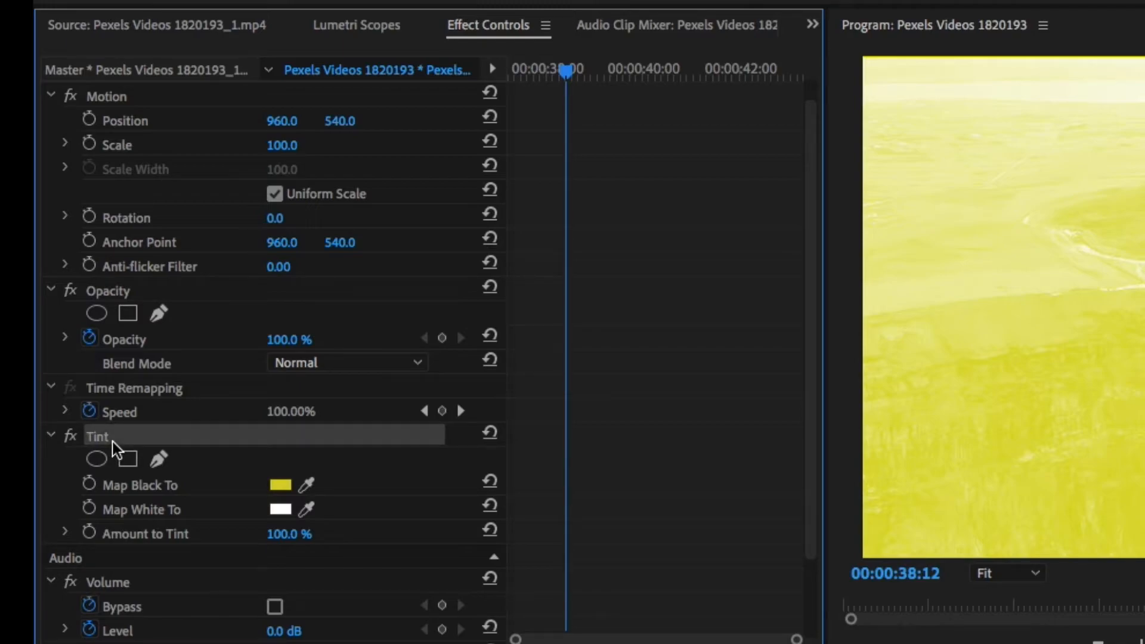
{"action": "key", "text": "Delete"}
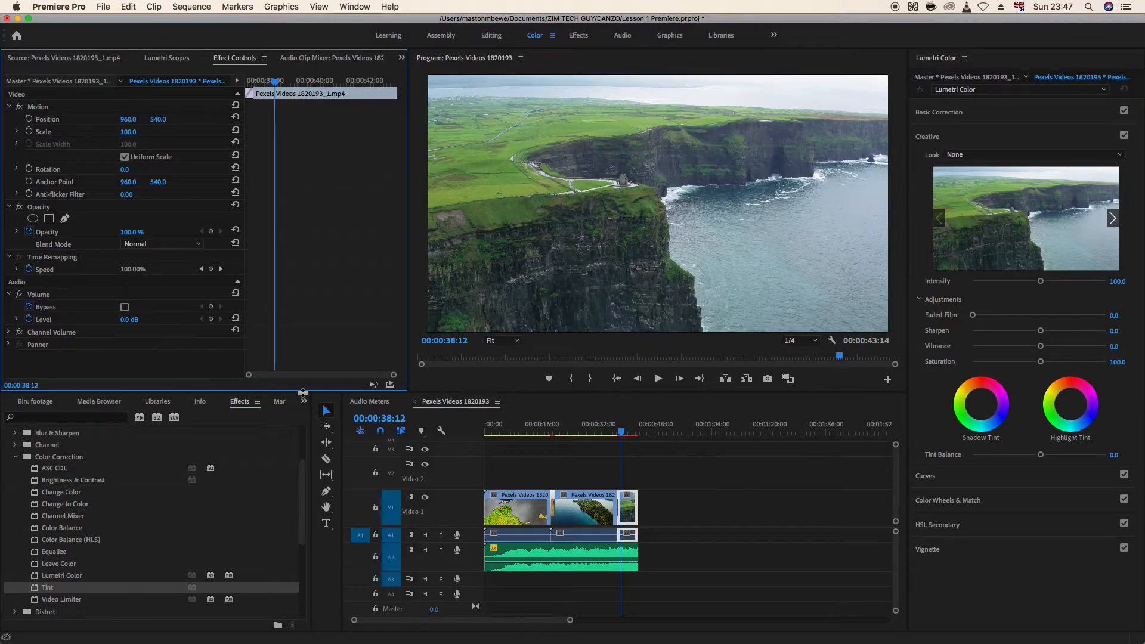
{"action": "left_click", "coordinate": [700, 520]}
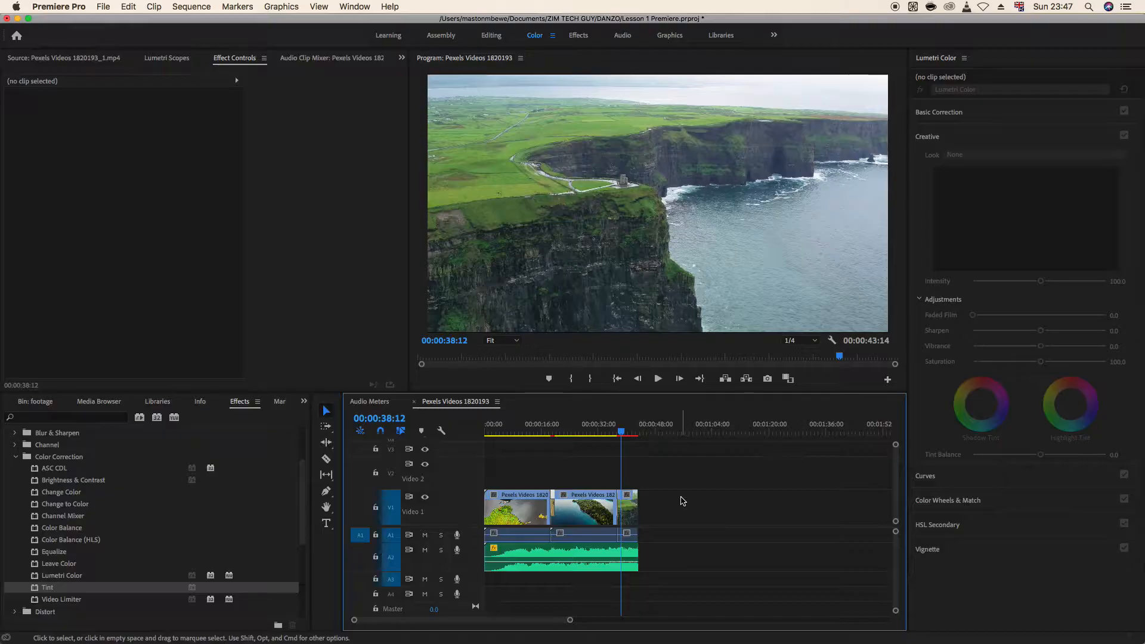
Add a text title reading HOLIDAY near the middle of the third clip's picture at 00:00:38:12.
{"action": "left_click", "coordinate": [327, 524]}
{"action": "left_click", "coordinate": [591, 207]}
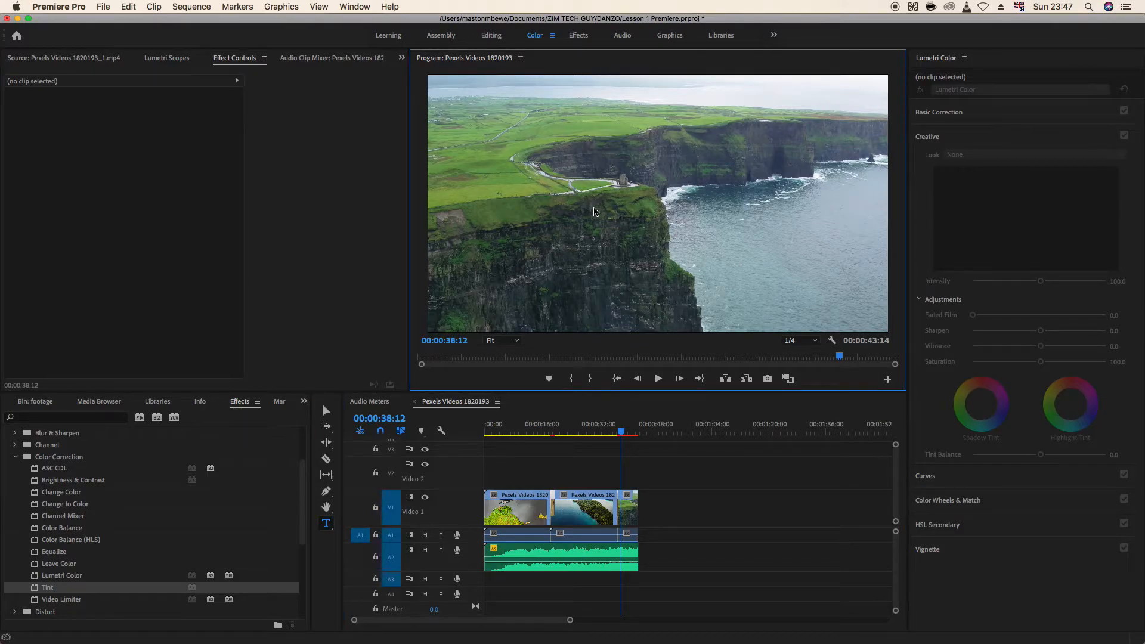
{"action": "left_click", "coordinate": [587, 216]}
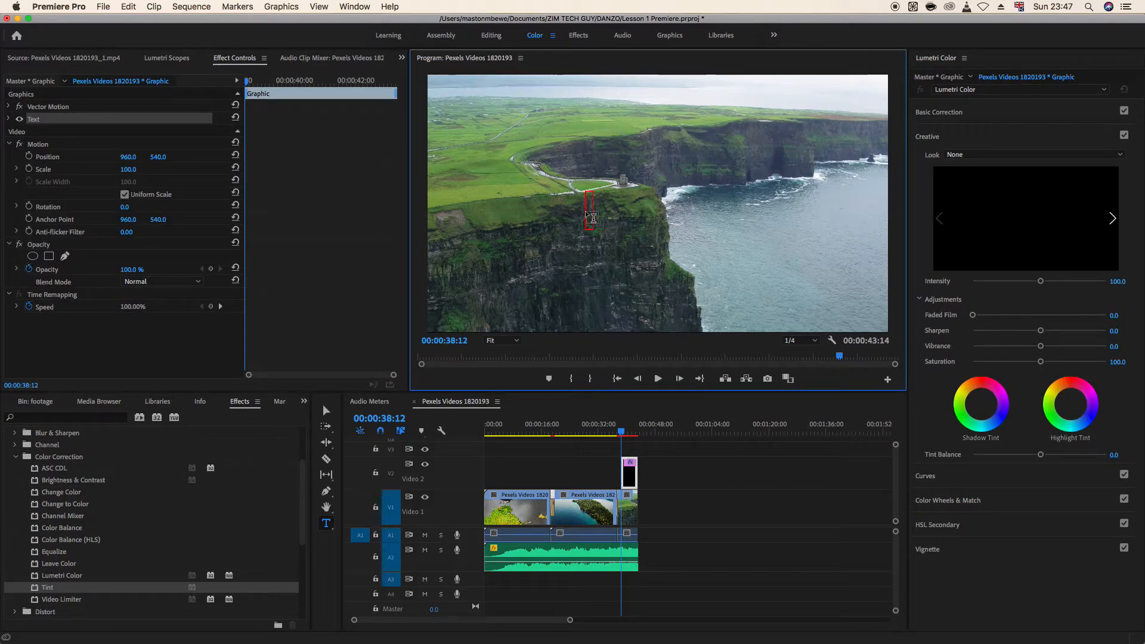
{"action": "type", "text": "HOLIDAY"}
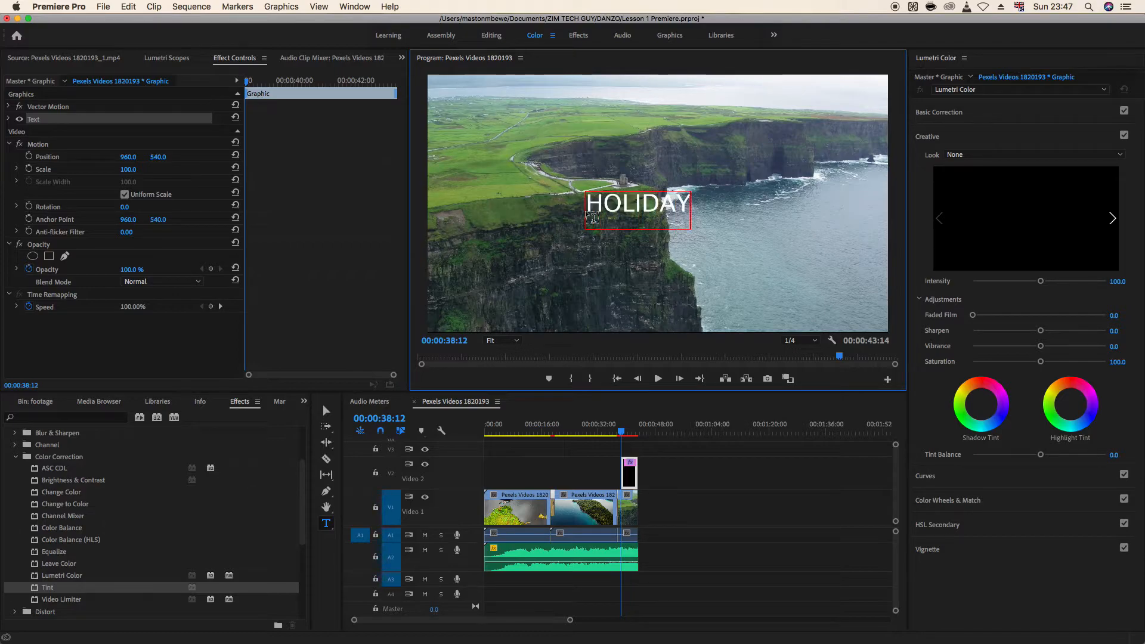
Select all of the HOLIDAY title's text and open the Essential Graphics panel.
{"action": "key", "text": "super+a"}
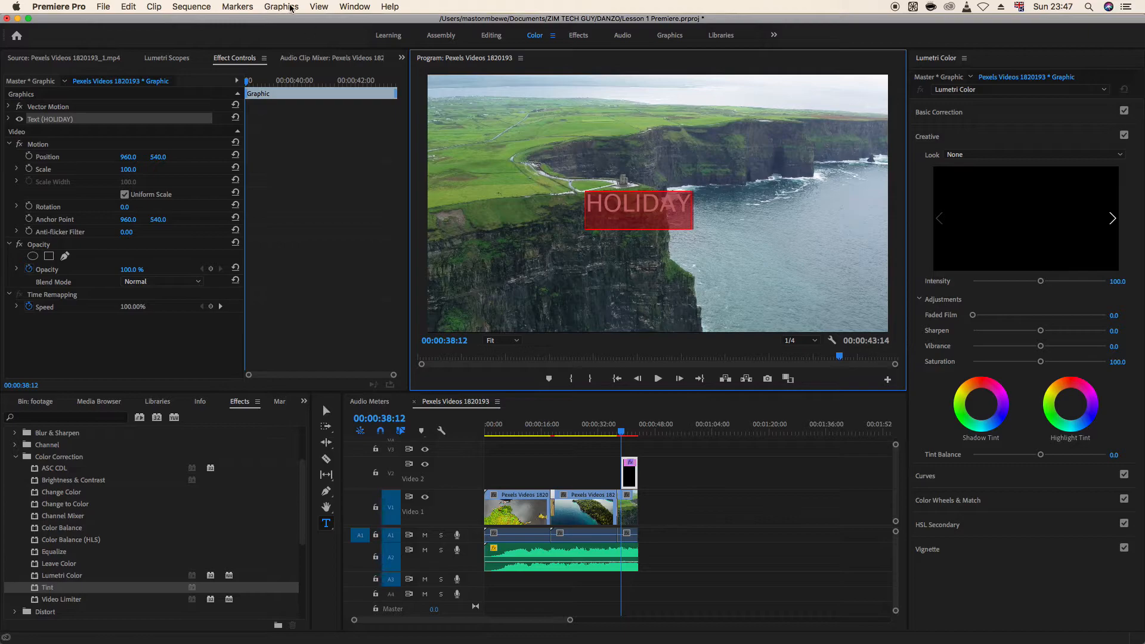
{"action": "left_click", "coordinate": [356, 7]}
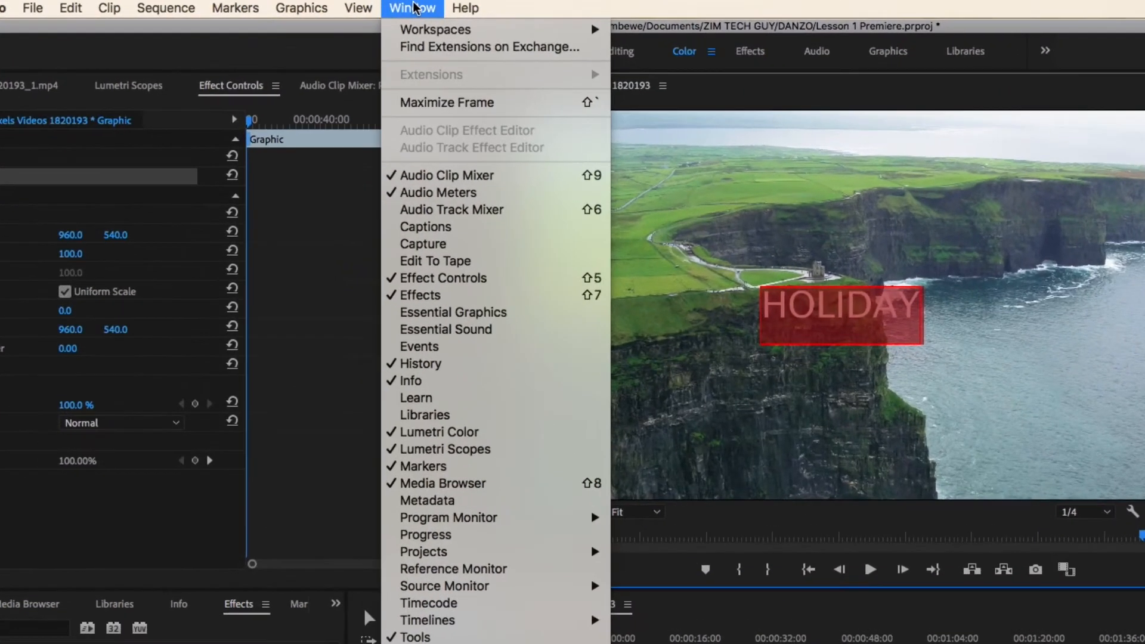
{"action": "left_click", "coordinate": [474, 316]}
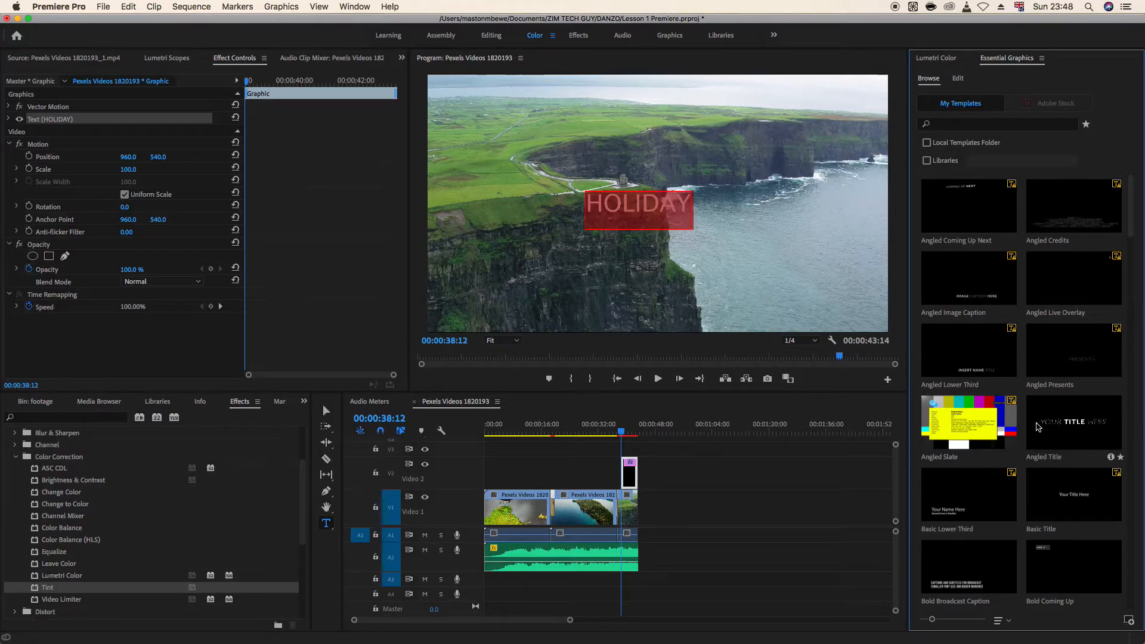
Place the Angled Title template on Video 2 above the first clip and preview it in playback.
{"action": "left_click_drag", "start_coordinate": [1085, 431], "coordinate": [496, 476]}
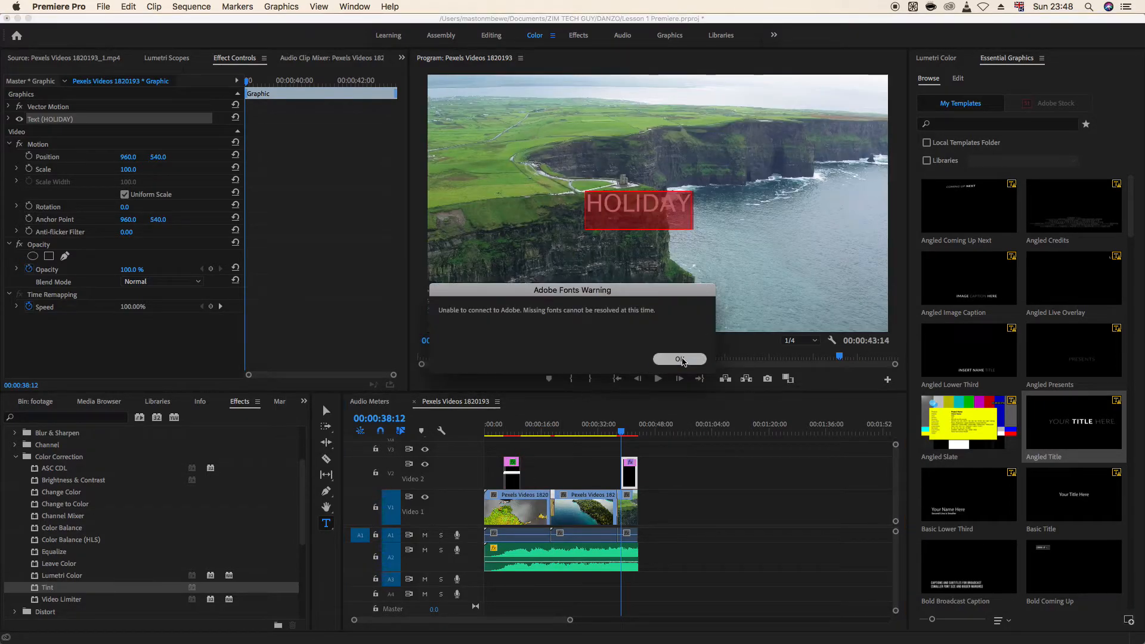
{"action": "left_click", "coordinate": [659, 360]}
{"action": "left_click", "coordinate": [704, 435]}
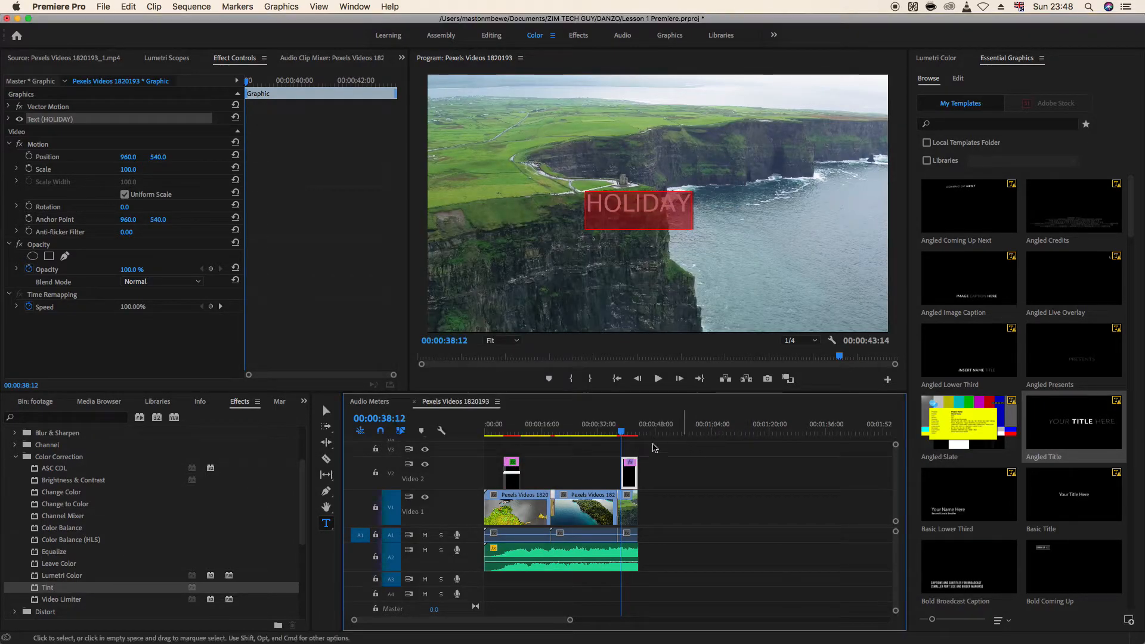
{"action": "left_click", "coordinate": [507, 428]}
{"action": "key", "text": "space"}
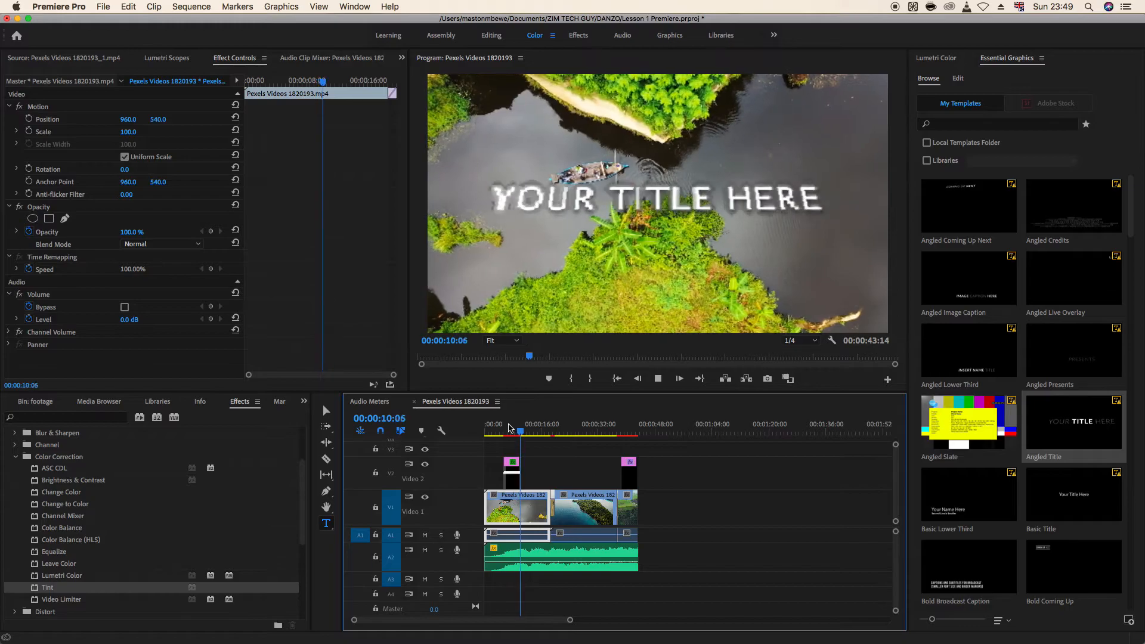
{"action": "key", "text": "space"}
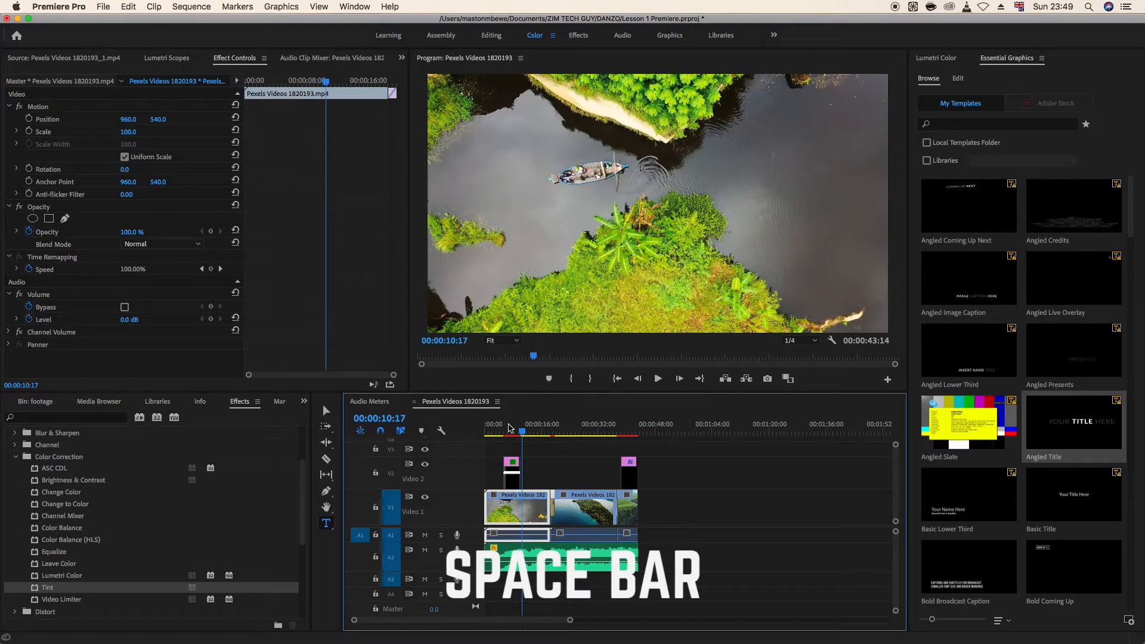
Delete the Angled Title graphic from Video 2 above the first clip.
{"action": "left_click", "coordinate": [513, 482]}
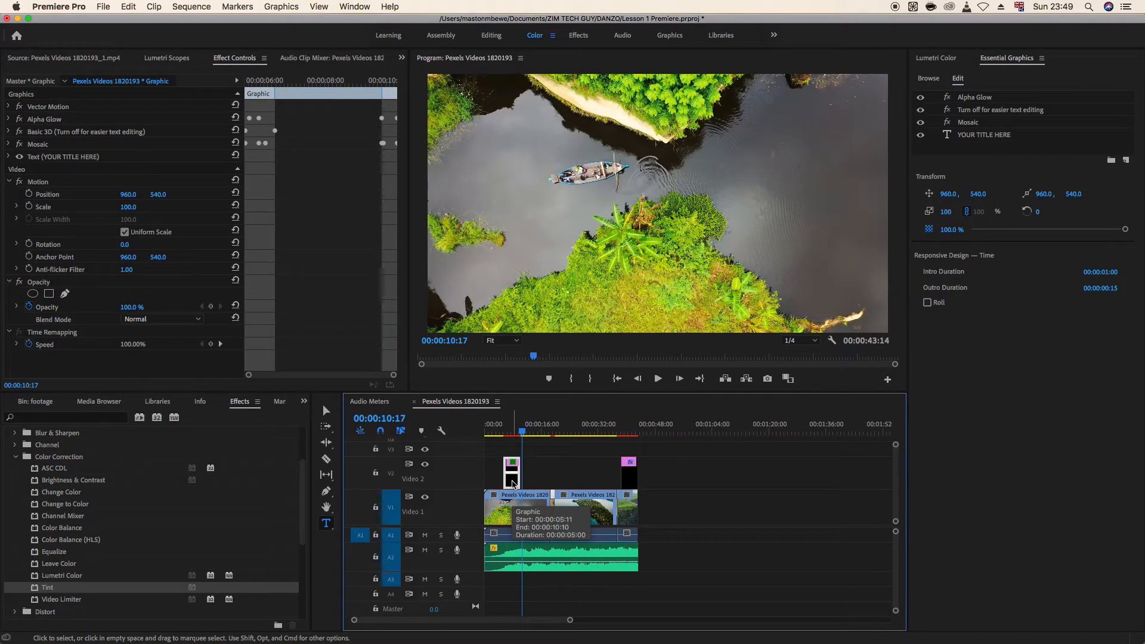
{"action": "key", "text": "Delete"}
Move the playhead to 00:00:41:22 and set the HOLIDAY title's font to Papyrus Condensed.
{"action": "left_click", "coordinate": [628, 474]}
{"action": "left_click_drag", "start_coordinate": [523, 432], "coordinate": [633, 444]}
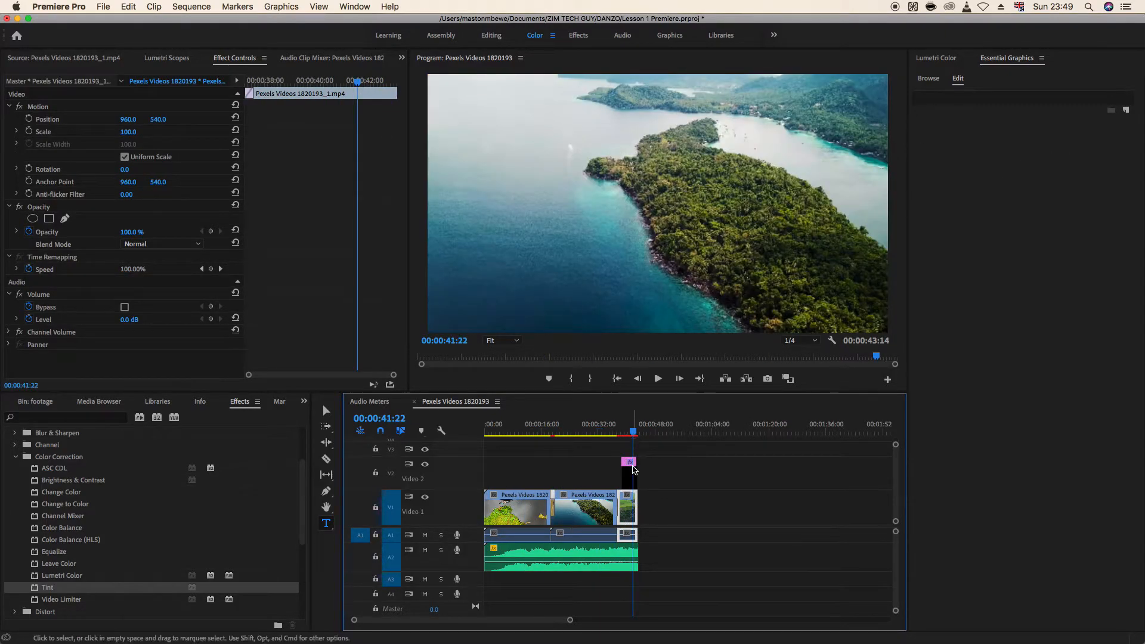
{"action": "left_click", "coordinate": [634, 469]}
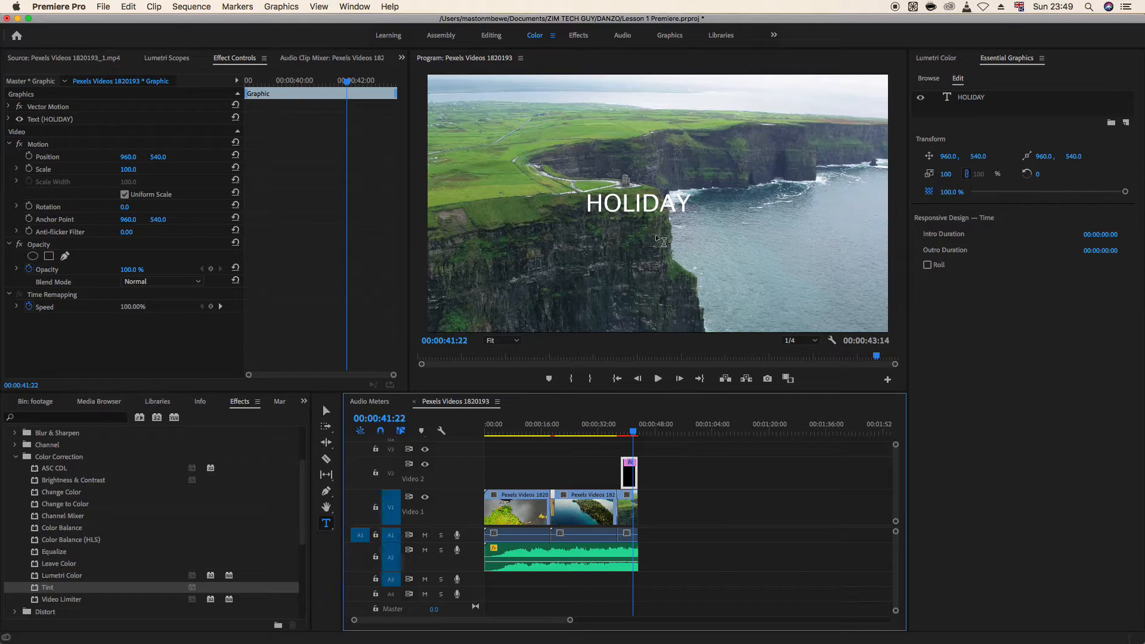
{"action": "left_click", "coordinate": [636, 206]}
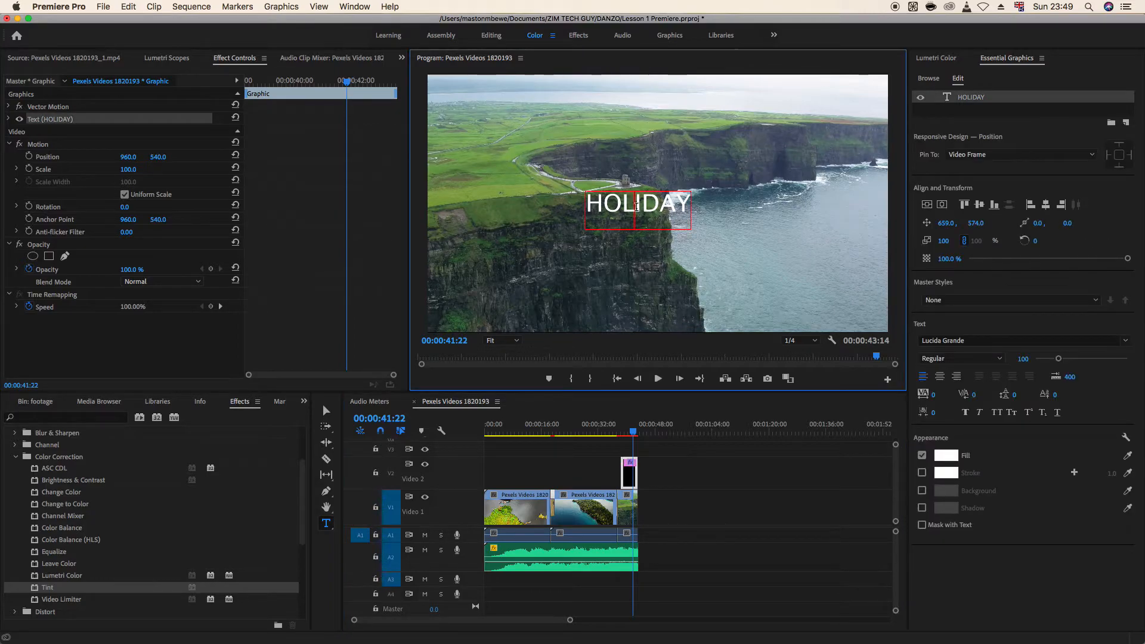
{"action": "key", "text": "ctrl+a"}
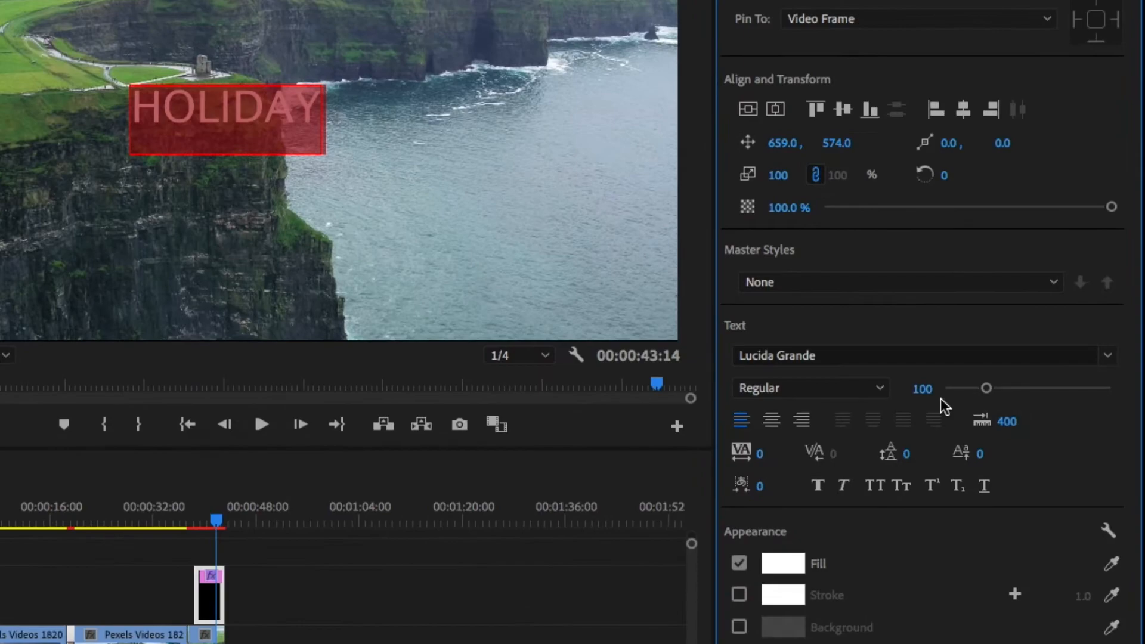
{"action": "left_click", "coordinate": [1105, 359]}
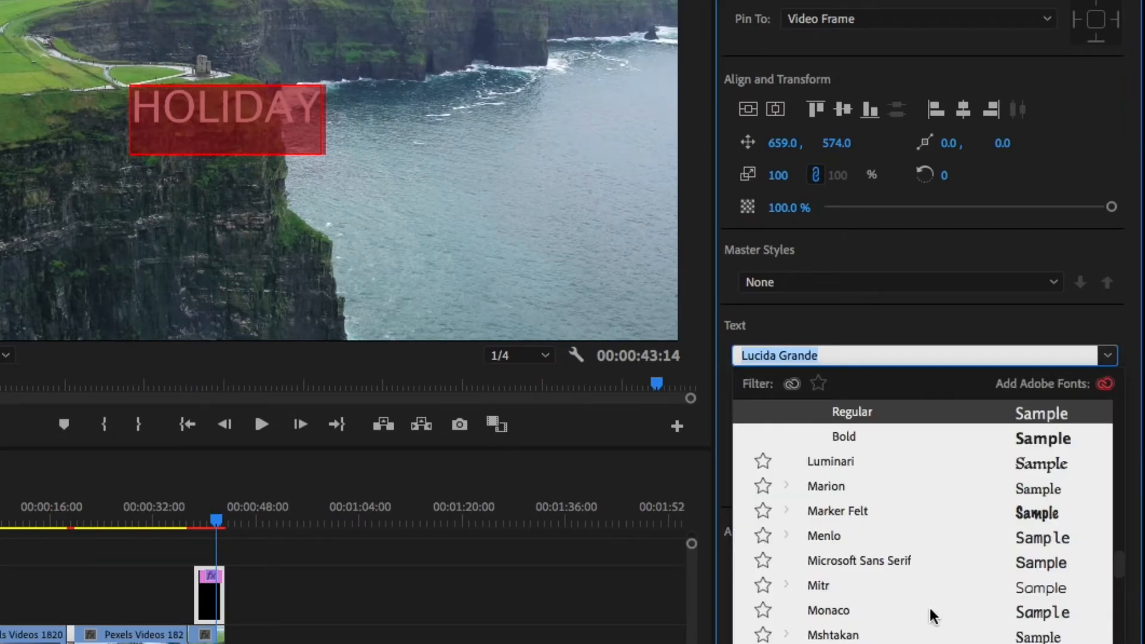
{"action": "scroll", "coordinate": [930, 629], "scroll_direction": "down", "scroll_amount": 1}
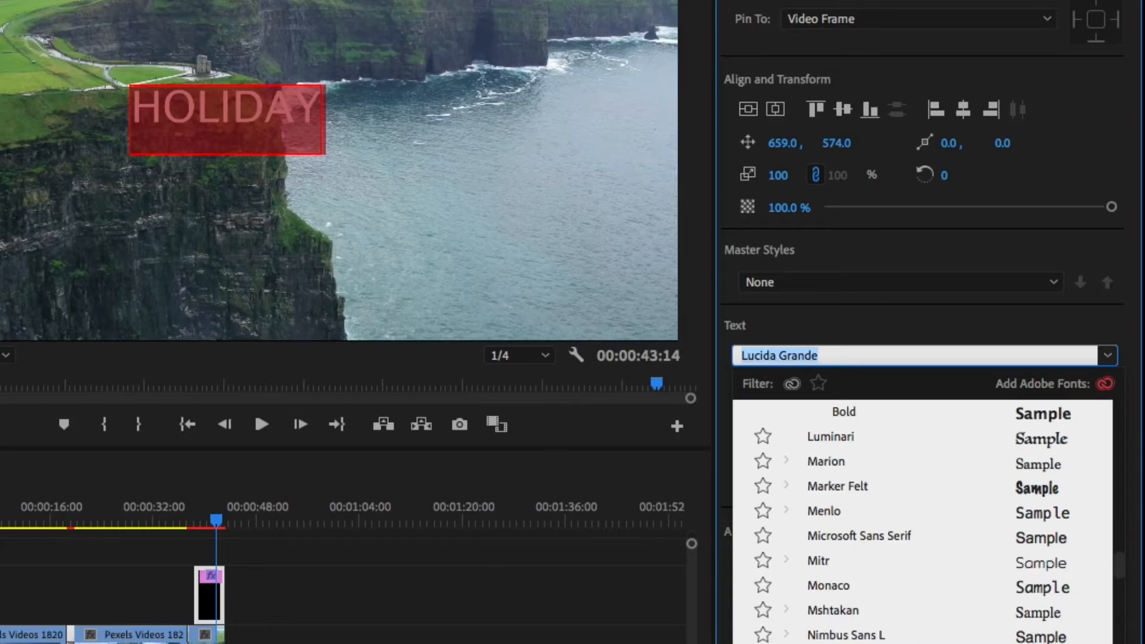
{"action": "left_click", "coordinate": [930, 641]}
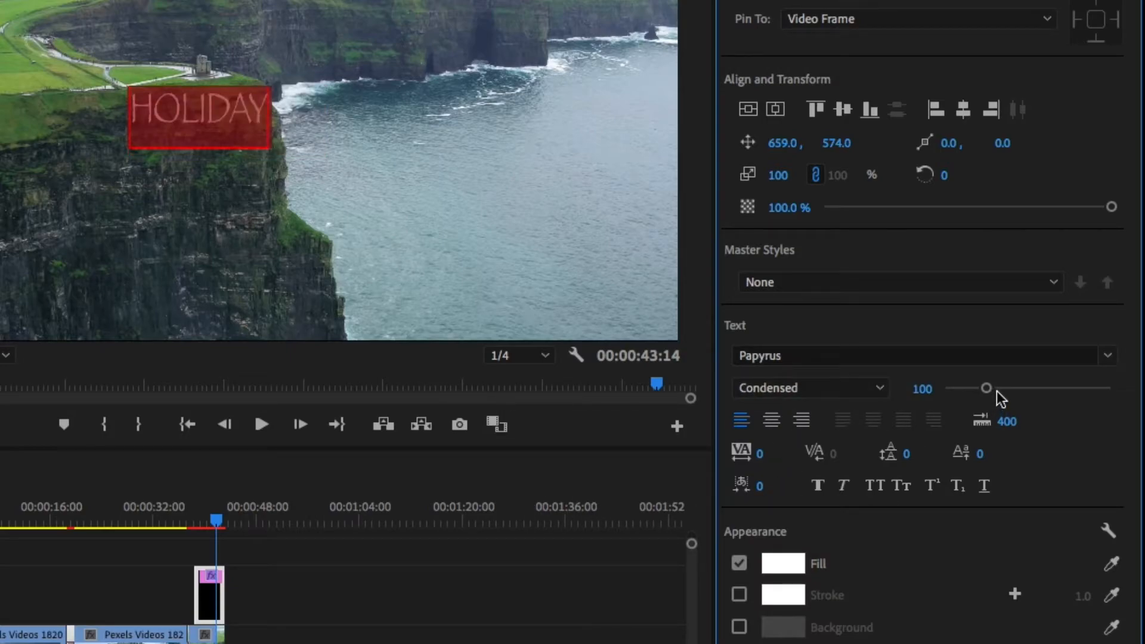
Set the HOLIDAY text's font size to 297 and center it horizontally and vertically in the frame.
{"action": "left_click_drag", "start_coordinate": [993, 392], "coordinate": [1094, 377]}
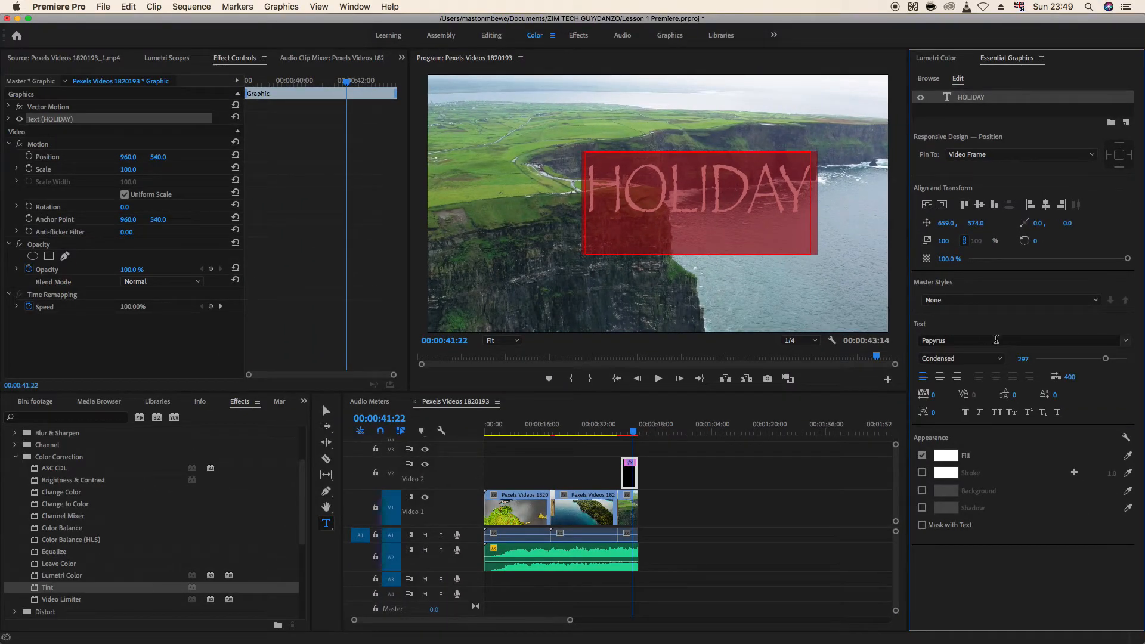
{"action": "left_click", "coordinate": [942, 205]}
{"action": "left_click", "coordinate": [941, 205]}
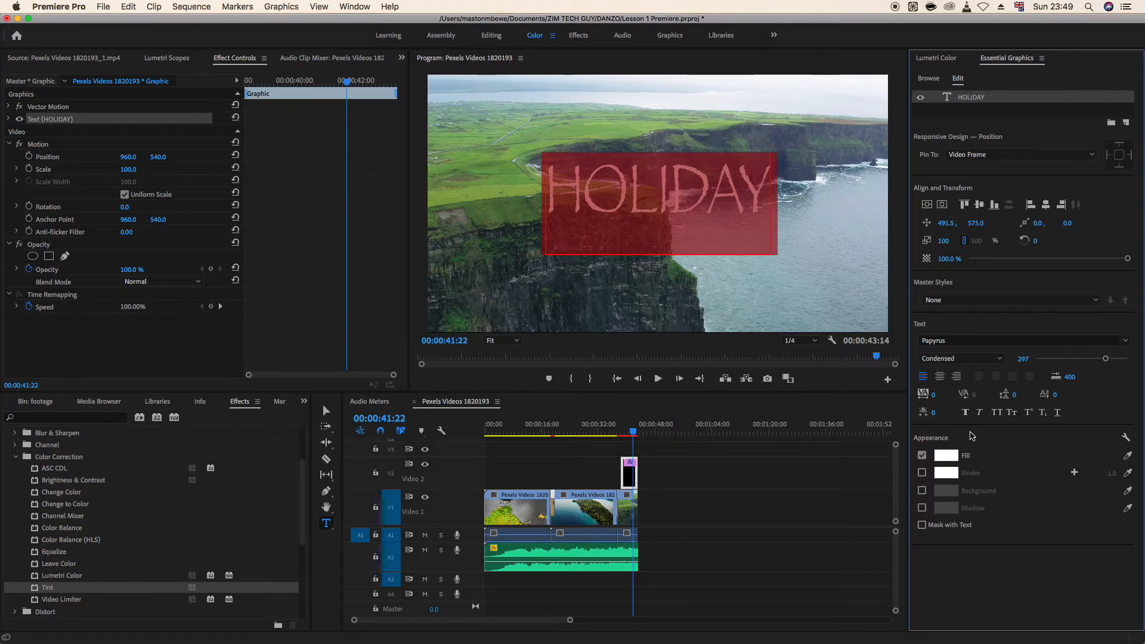
Set the HOLIDAY text's fill color to purple 7D168C.
{"action": "left_click", "coordinate": [948, 455]}
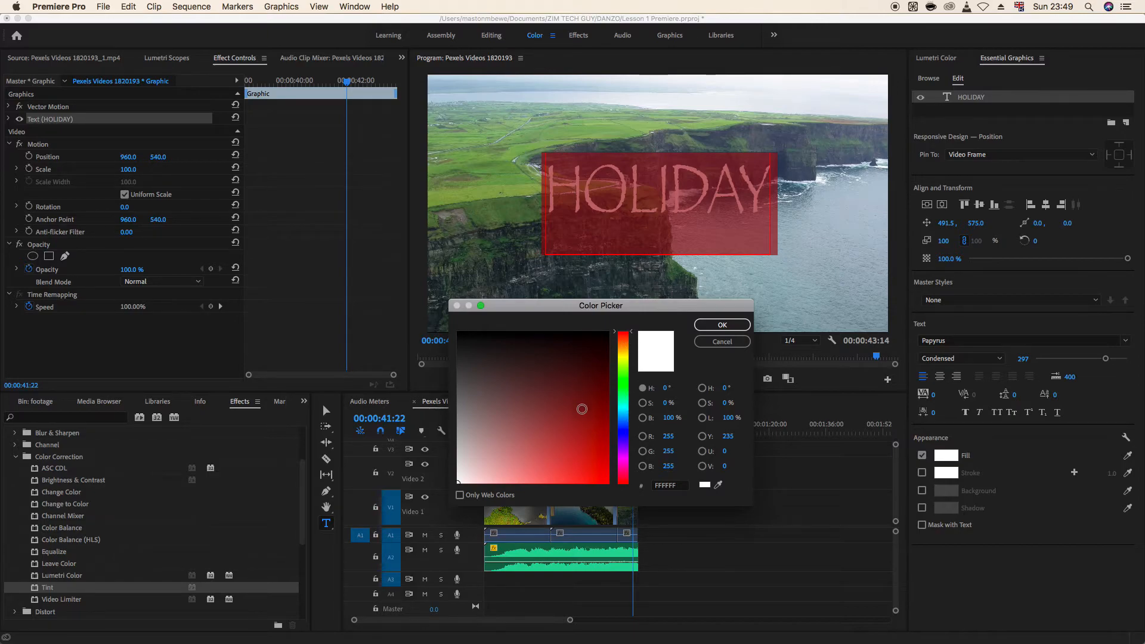
{"action": "left_click_drag", "start_coordinate": [582, 409], "coordinate": [582, 452]}
{"action": "left_click", "coordinate": [624, 455]}
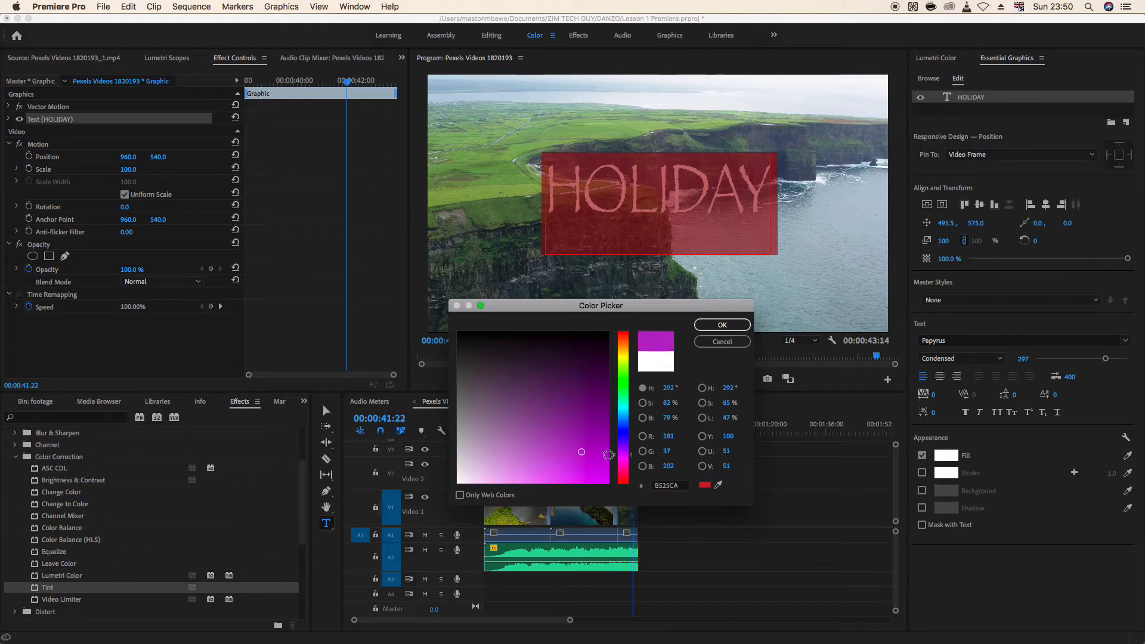
{"action": "mouse_move", "coordinate": [600, 437]}
{"action": "left_mouse_down"}
{"action": "mouse_move", "coordinate": [602, 414]}
{"action": "mouse_move", "coordinate": [584, 415]}
{"action": "left_mouse_up"}
{"action": "left_click", "coordinate": [716, 324]}
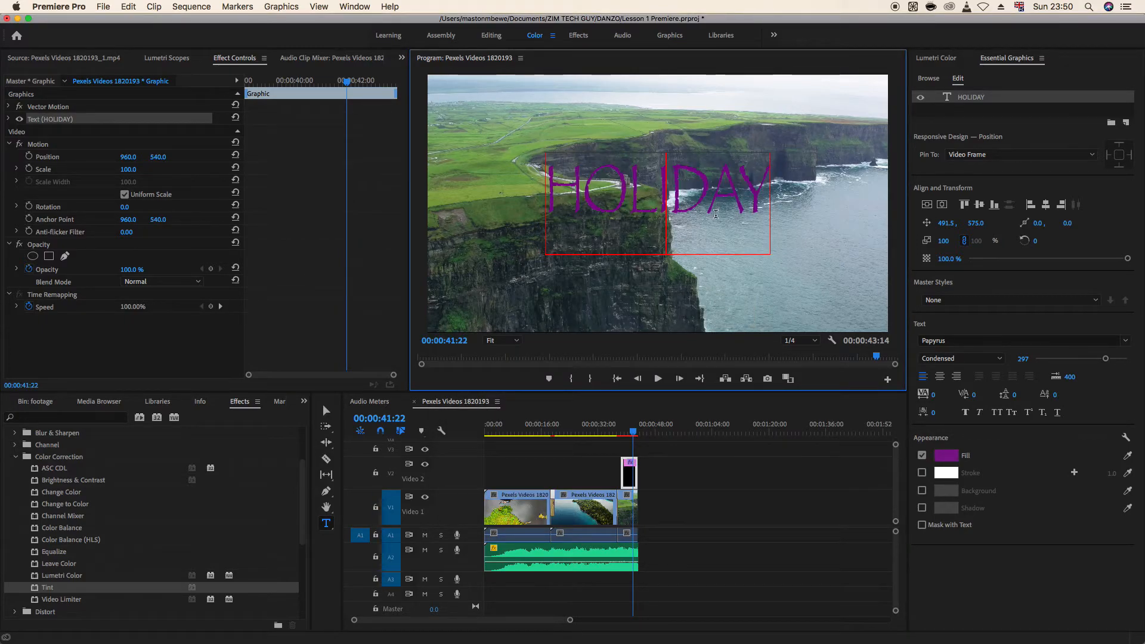
Set the HOLIDAY text's fill color back to white FFFFFF.
{"action": "left_click", "coordinate": [945, 455]}
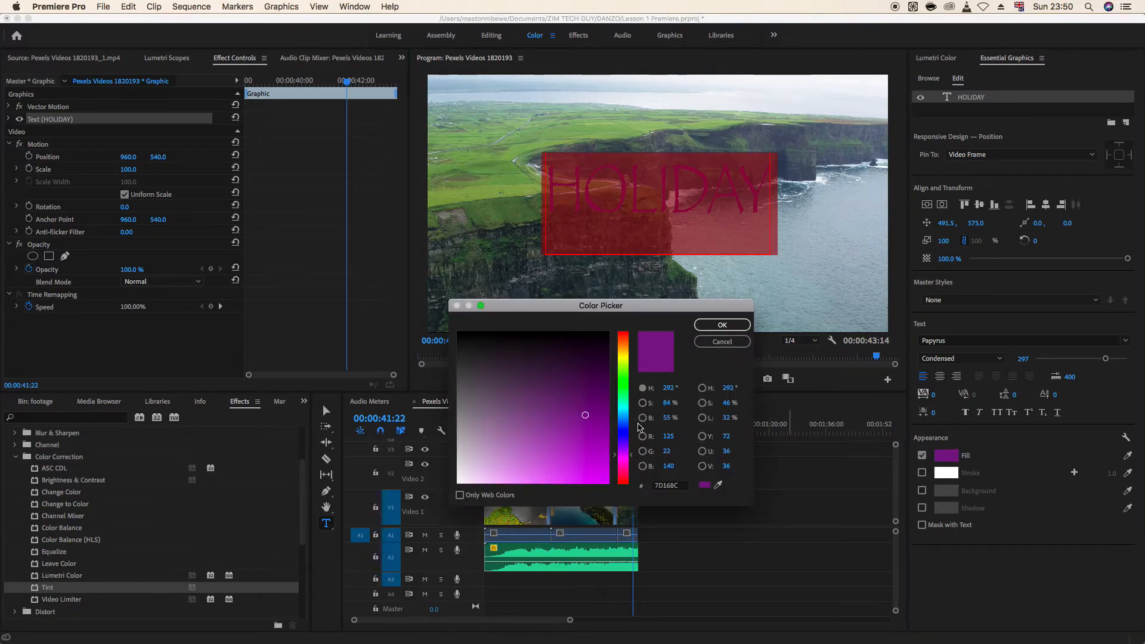
{"action": "left_click_drag", "start_coordinate": [478, 362], "coordinate": [421, 504]}
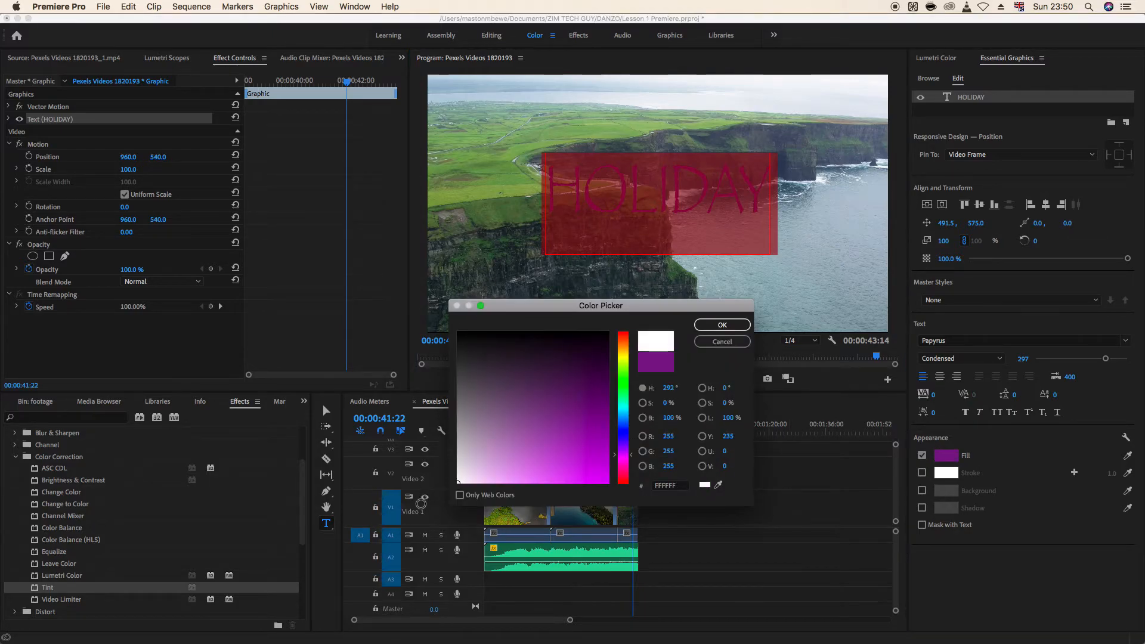
{"action": "left_click", "coordinate": [744, 325]}
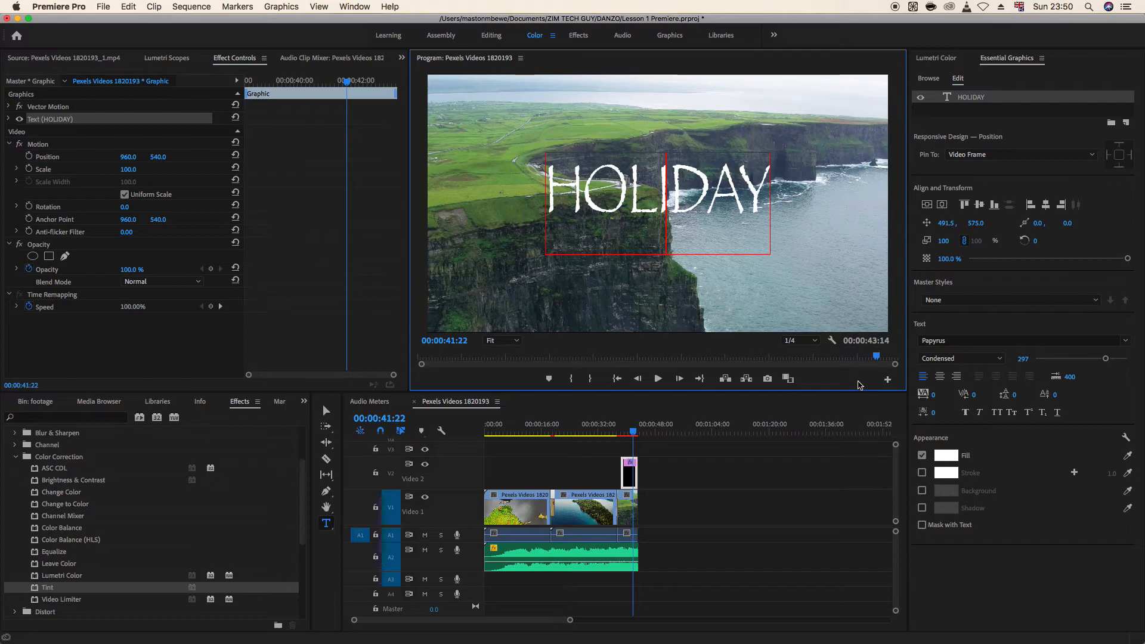
Play the sequence from 00:00:37:06 to preview the HOLIDAY title over the third clip.
{"action": "left_click_drag", "start_coordinate": [639, 436], "coordinate": [617, 434]}
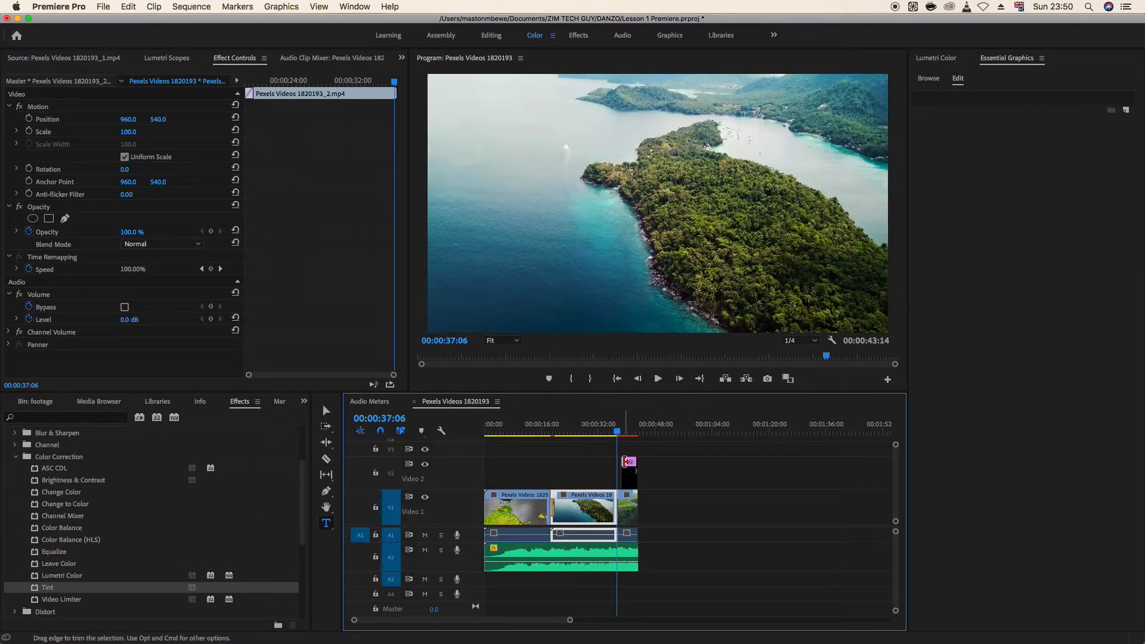
{"action": "key", "text": "space"}
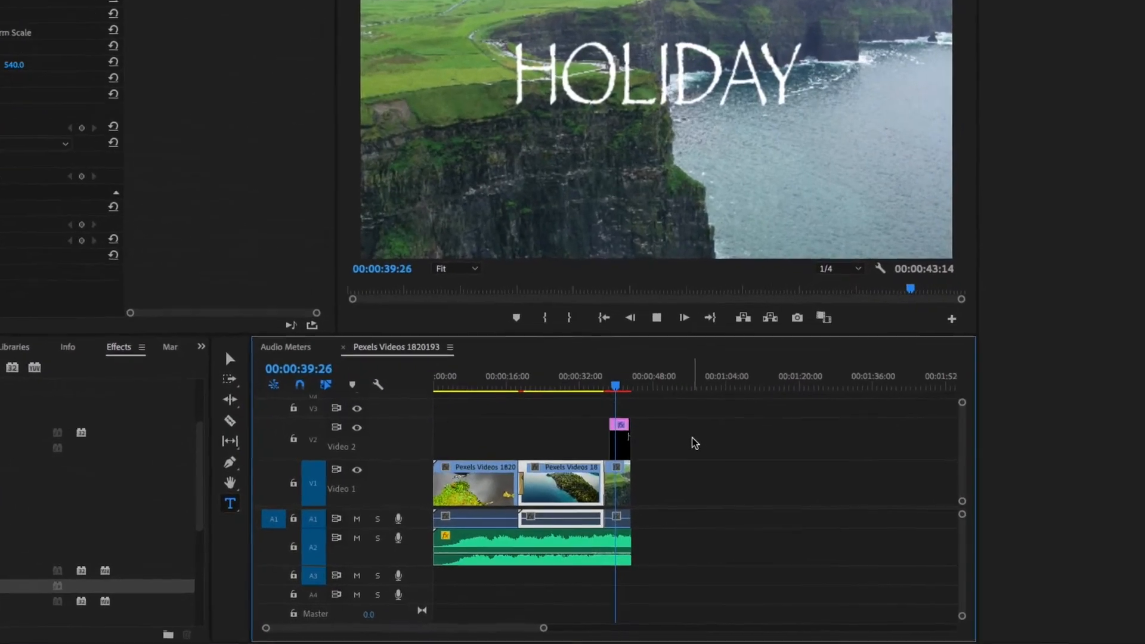
{"action": "key", "text": "space"}
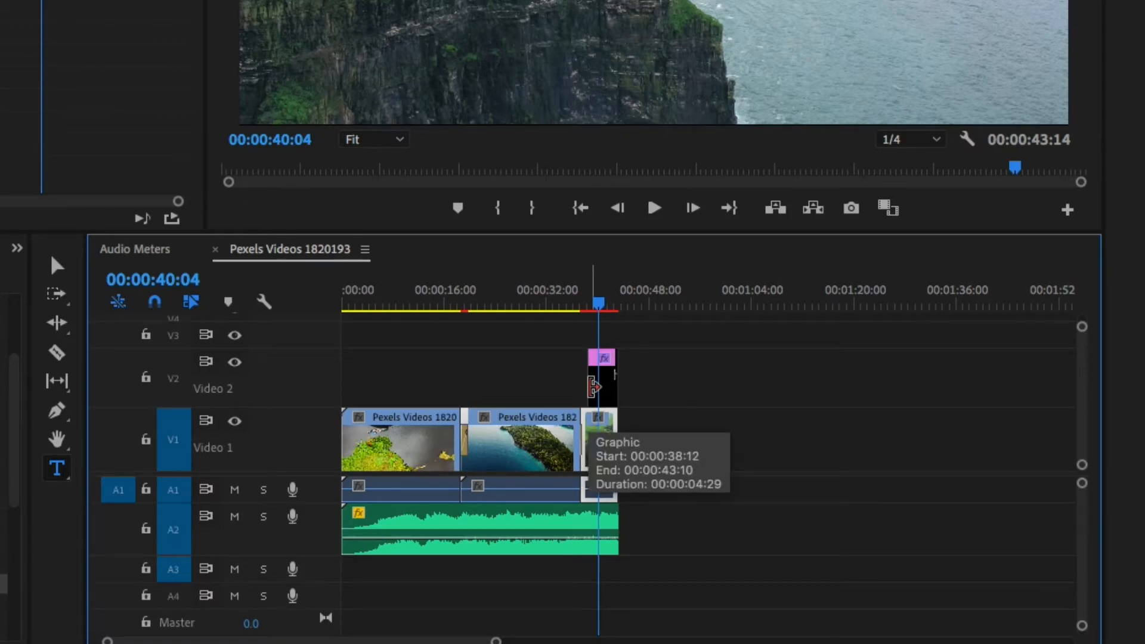
Extend the start of the HOLIDAY title back to the beginning of the sequence and preview it from 00:00:00:00.
{"action": "left_click", "coordinate": [594, 387]}
{"action": "left_click_drag", "start_coordinate": [594, 387], "coordinate": [278, 392]}
{"action": "left_click_drag", "start_coordinate": [599, 304], "coordinate": [329, 319]}
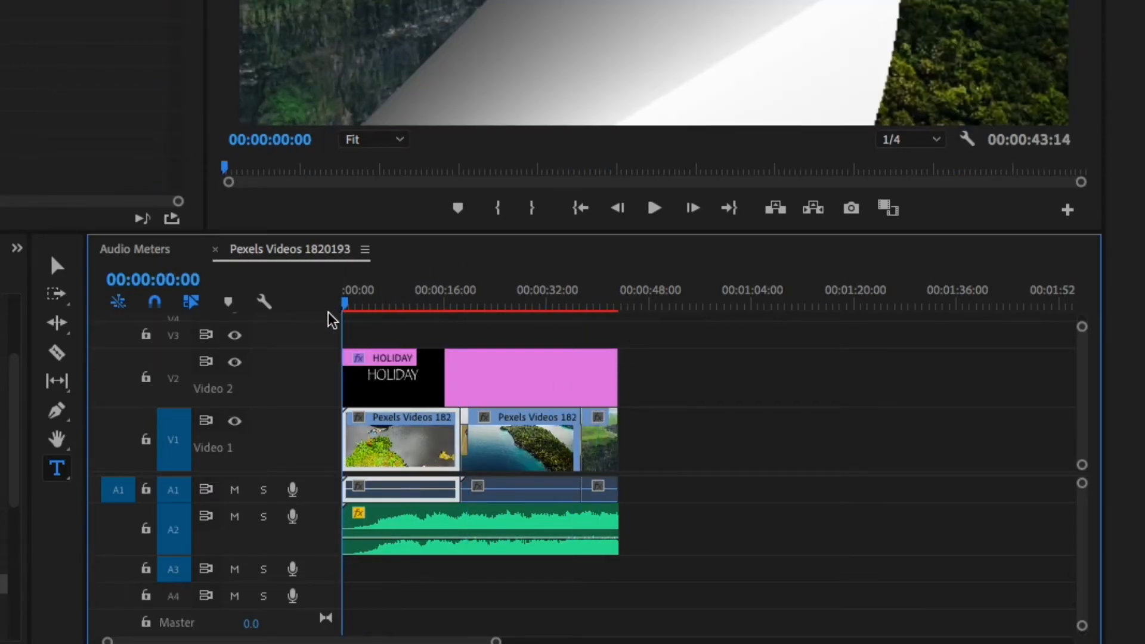
{"action": "key", "text": "space"}
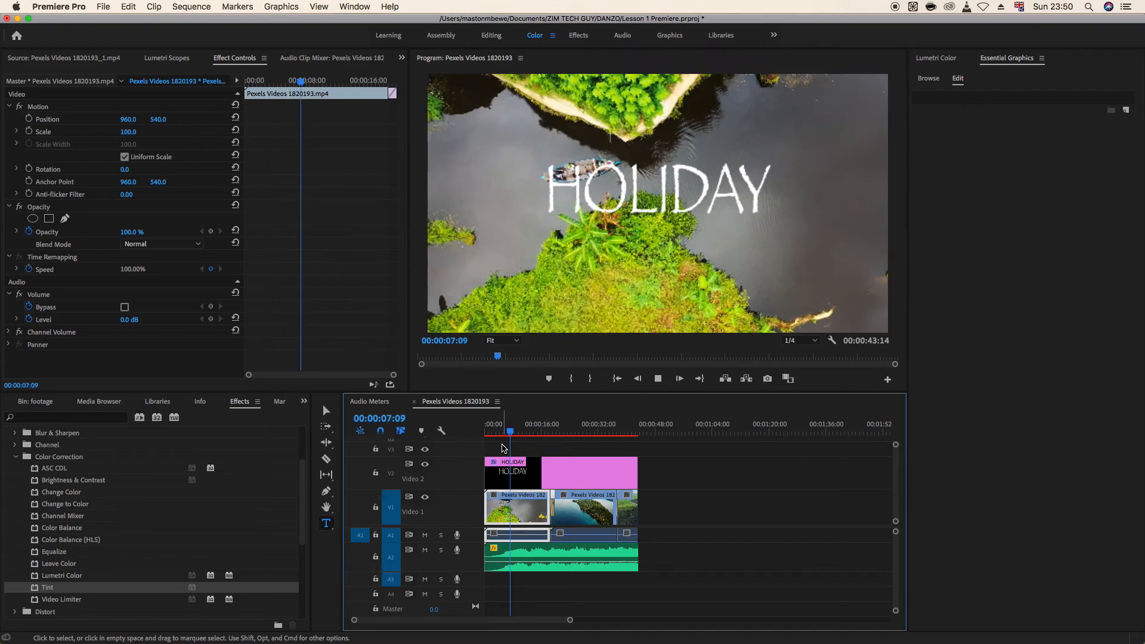
{"action": "key", "text": "space"}
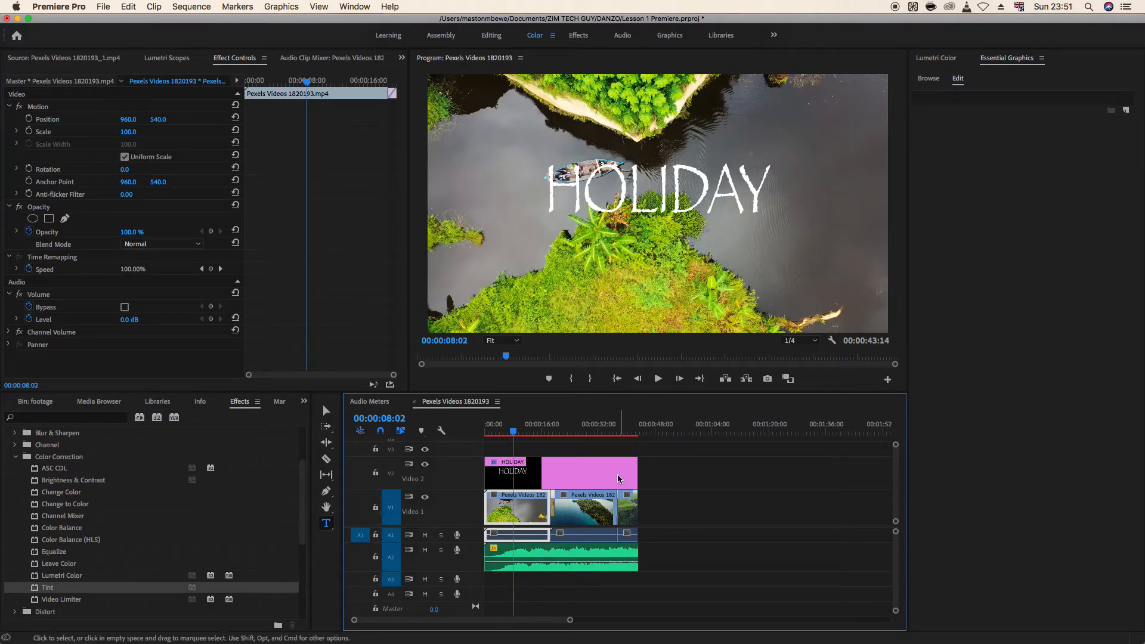
Set the first clip's Contrast to 15.2 in Lumetri Color's Basic Correction.
{"action": "left_click", "coordinate": [569, 510]}
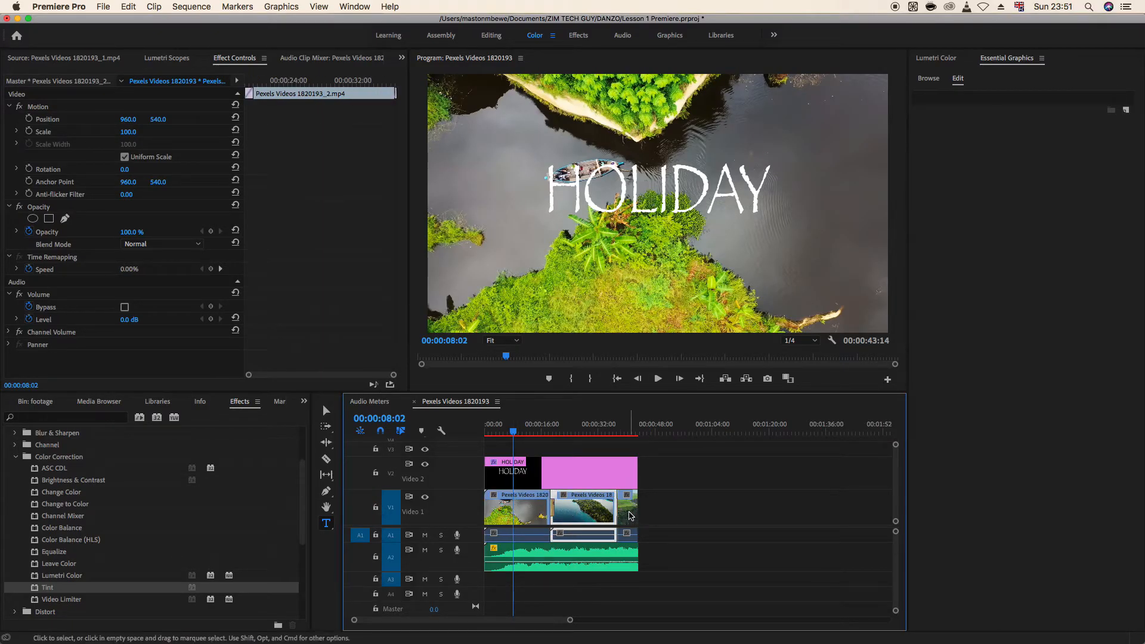
{"action": "left_click", "coordinate": [629, 512]}
{"action": "left_click", "coordinate": [520, 514]}
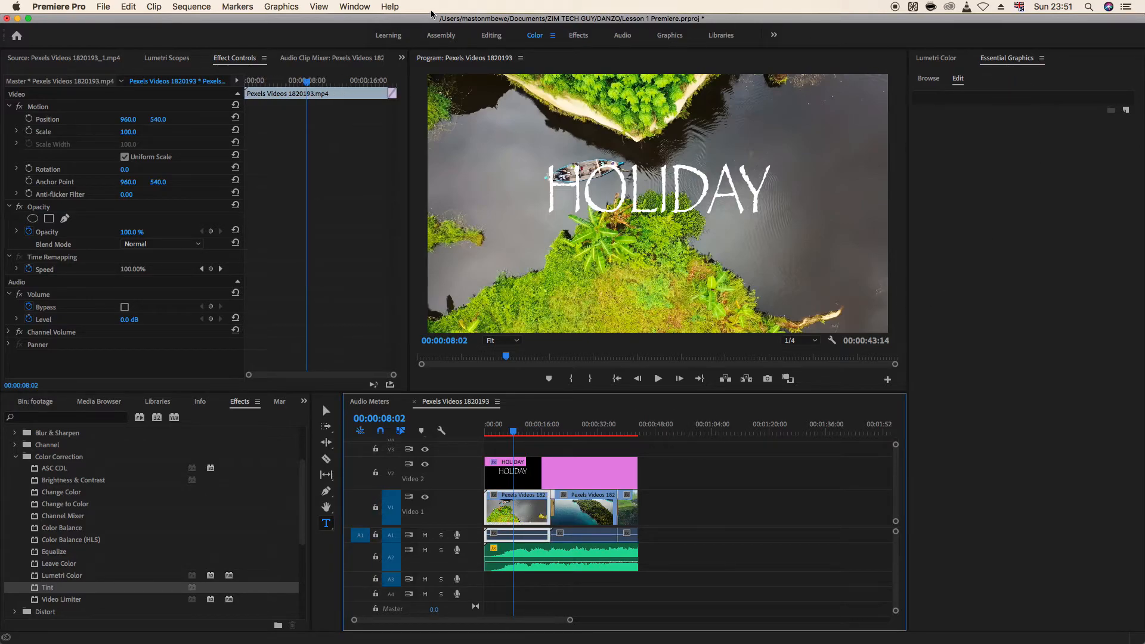
{"action": "left_click", "coordinate": [355, 7]}
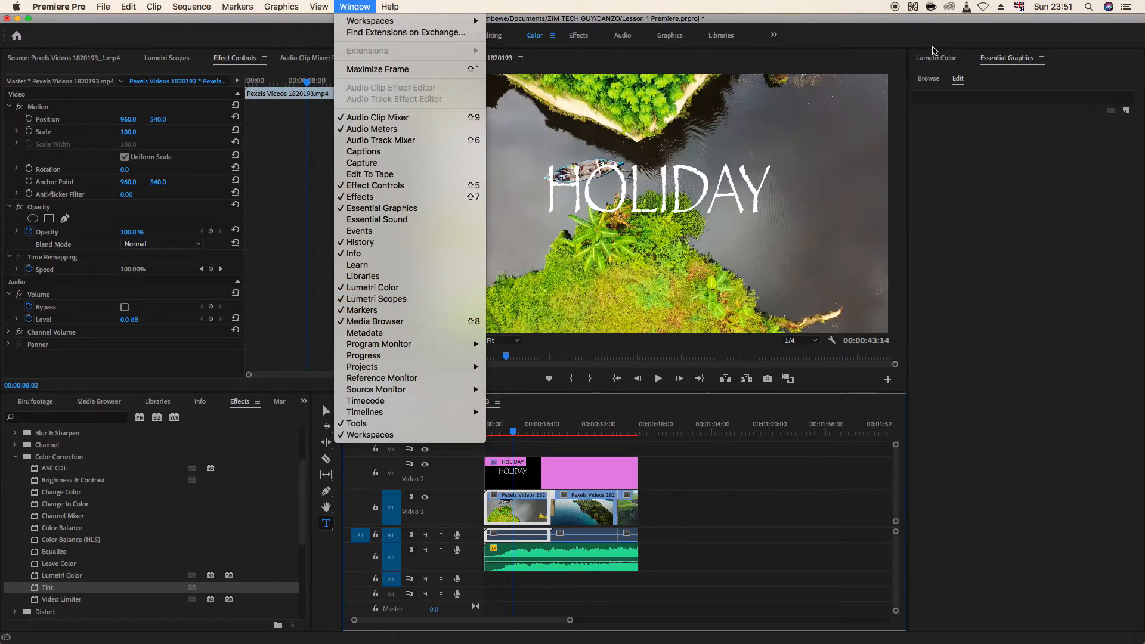
{"action": "left_click", "coordinate": [937, 60]}
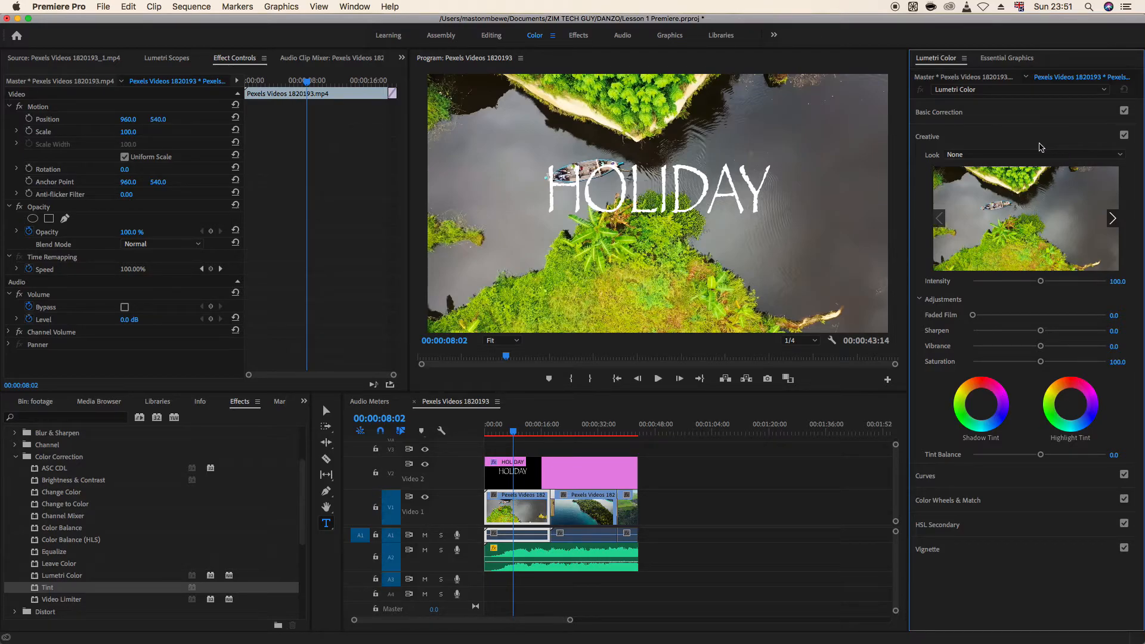
{"action": "left_click", "coordinate": [935, 112]}
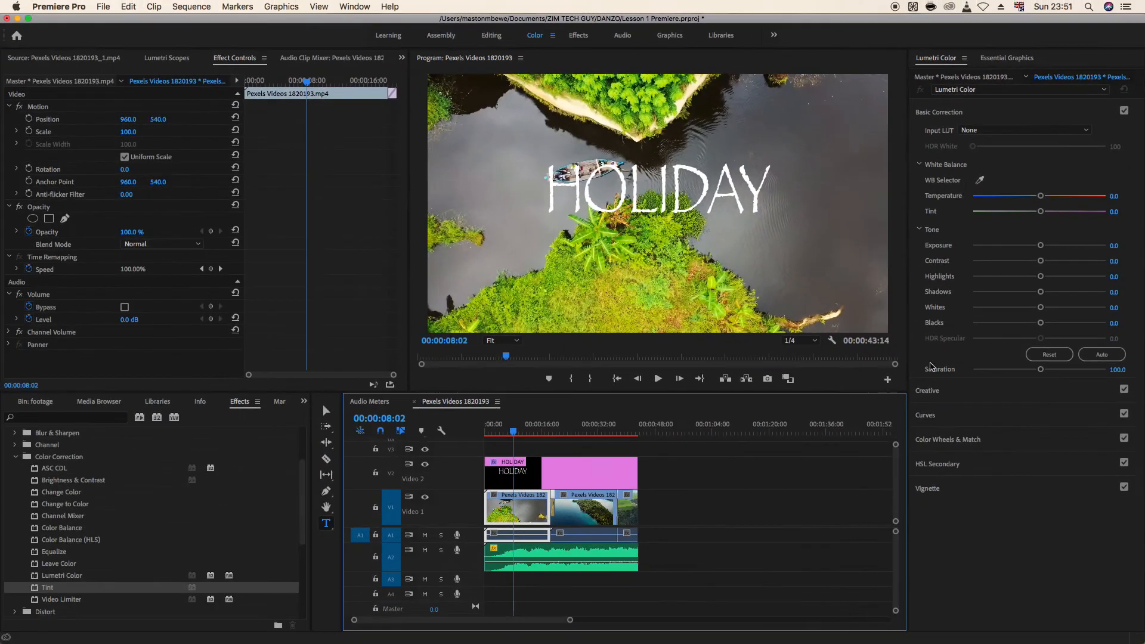
{"action": "left_click_drag", "start_coordinate": [1044, 263], "coordinate": [1050, 264]}
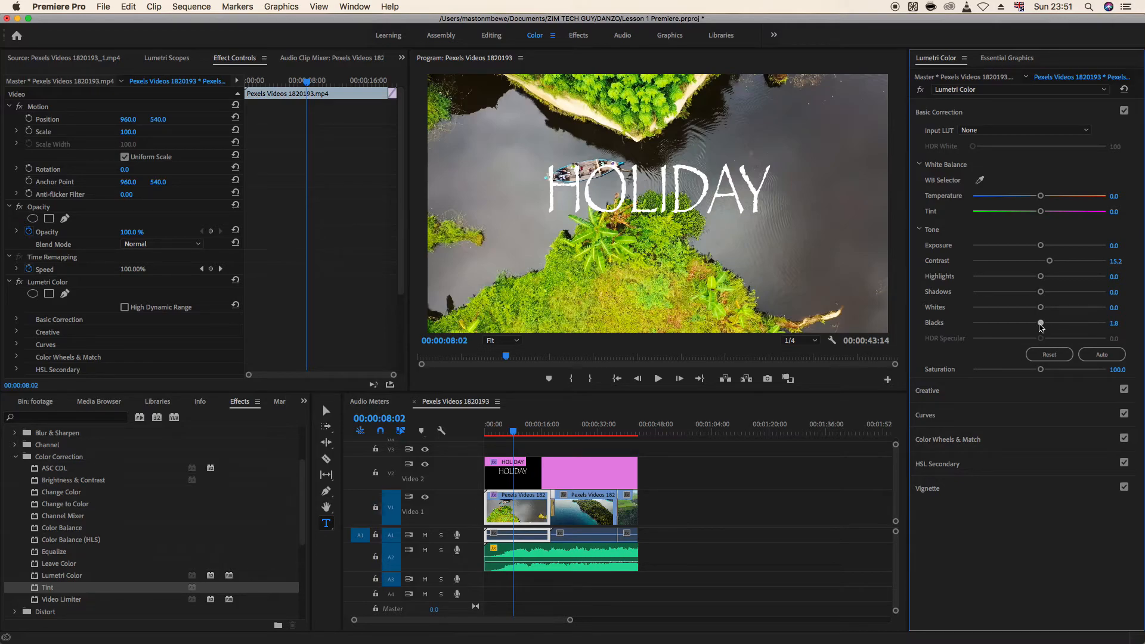
Set the first clip's Blacks to -30.4 and Saturation to 120 in Lumetri Color's Basic Correction.
{"action": "left_click_drag", "start_coordinate": [1040, 326], "coordinate": [1019, 326]}
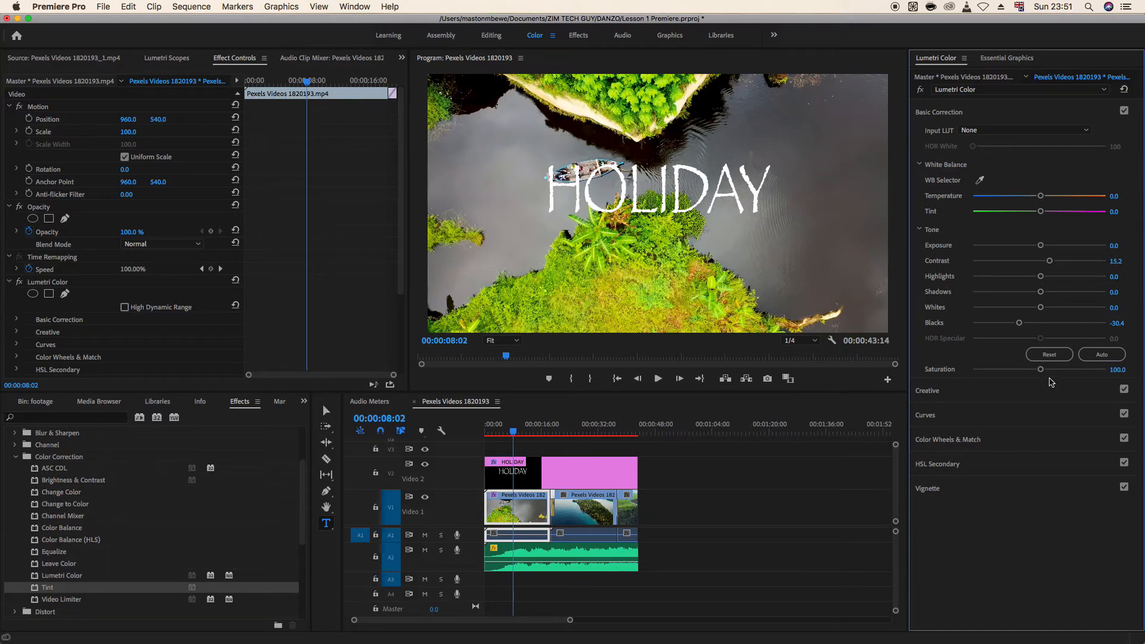
{"action": "left_click_drag", "start_coordinate": [1047, 374], "coordinate": [1048, 371]}
{"action": "left_click", "coordinate": [1123, 367]}
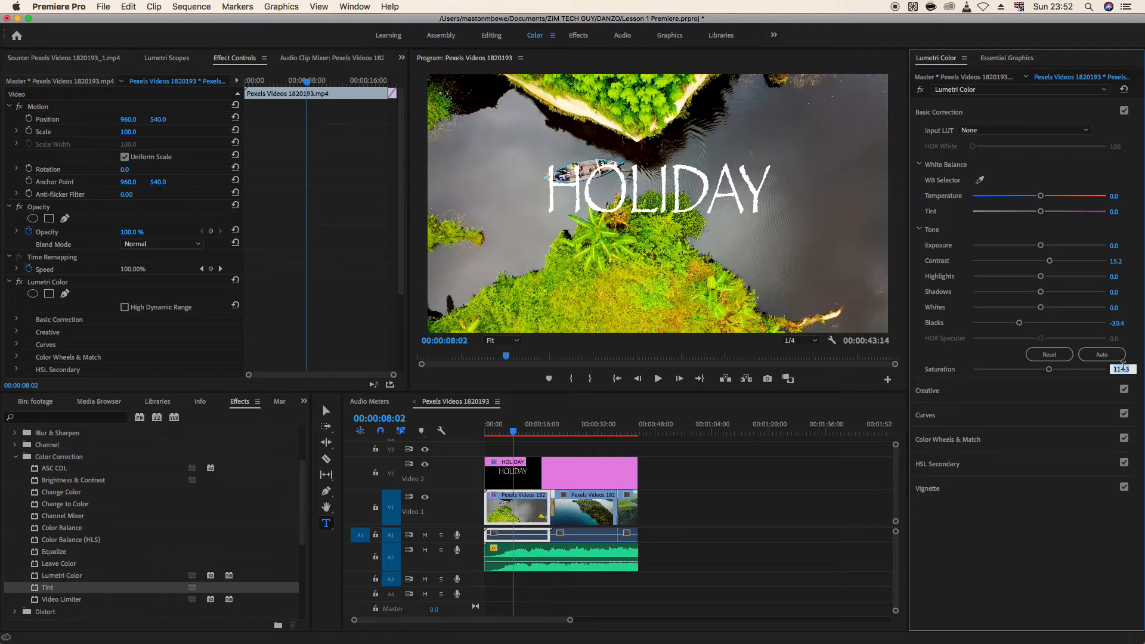
{"action": "type", "text": "120"}
{"action": "key", "text": "Return"}
Apply the Fuji ETERNA 250D Fuji 3510 creative look to the second clip and play it briefly.
{"action": "left_click_drag", "start_coordinate": [514, 432], "coordinate": [587, 435]}
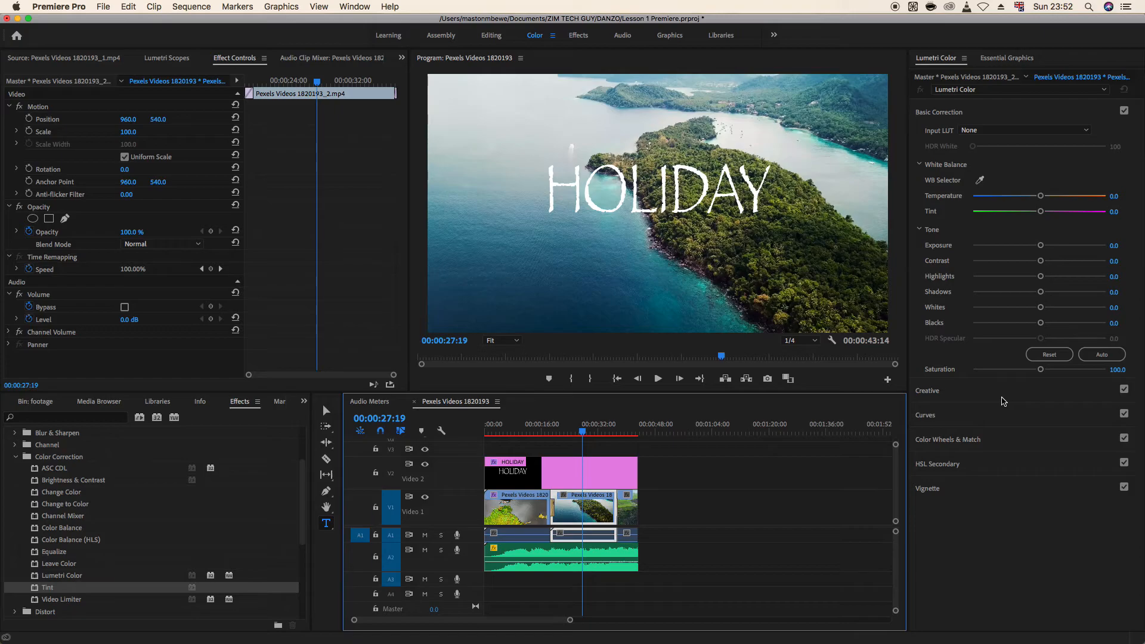
{"action": "left_click", "coordinate": [1002, 394]}
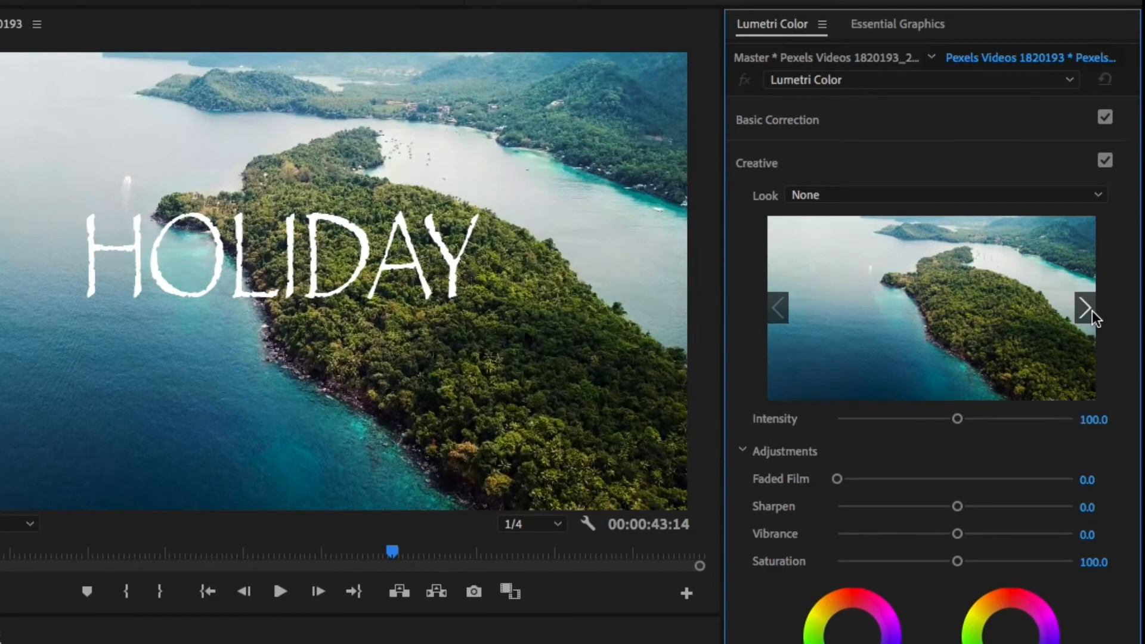
{"action": "left_click", "coordinate": [1091, 303]}
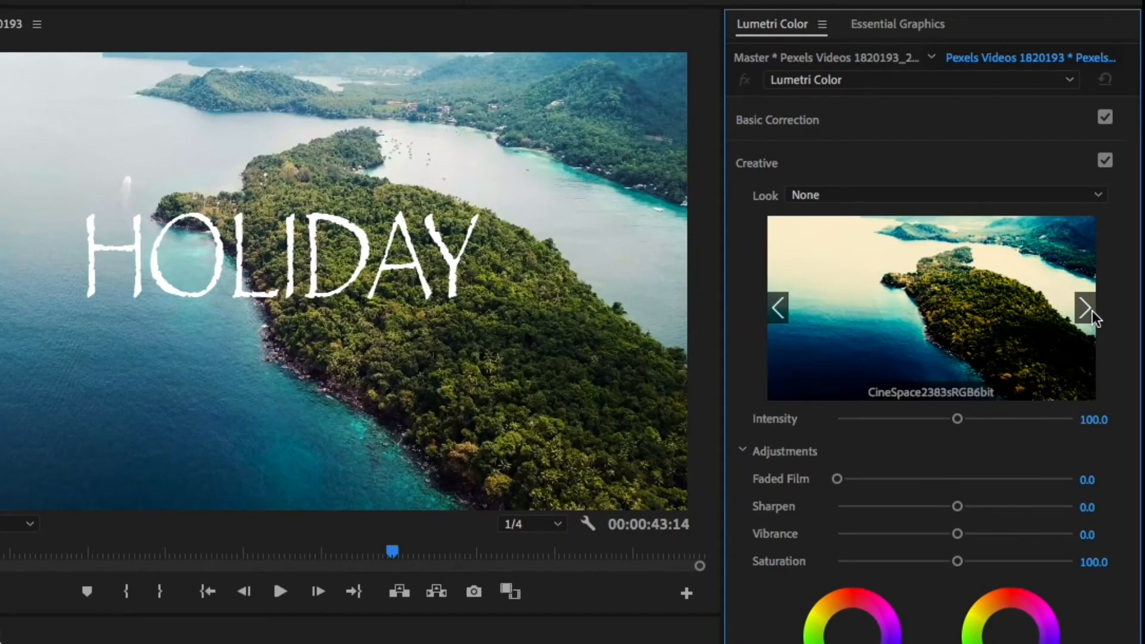
{"action": "left_click", "coordinate": [1086, 307]}
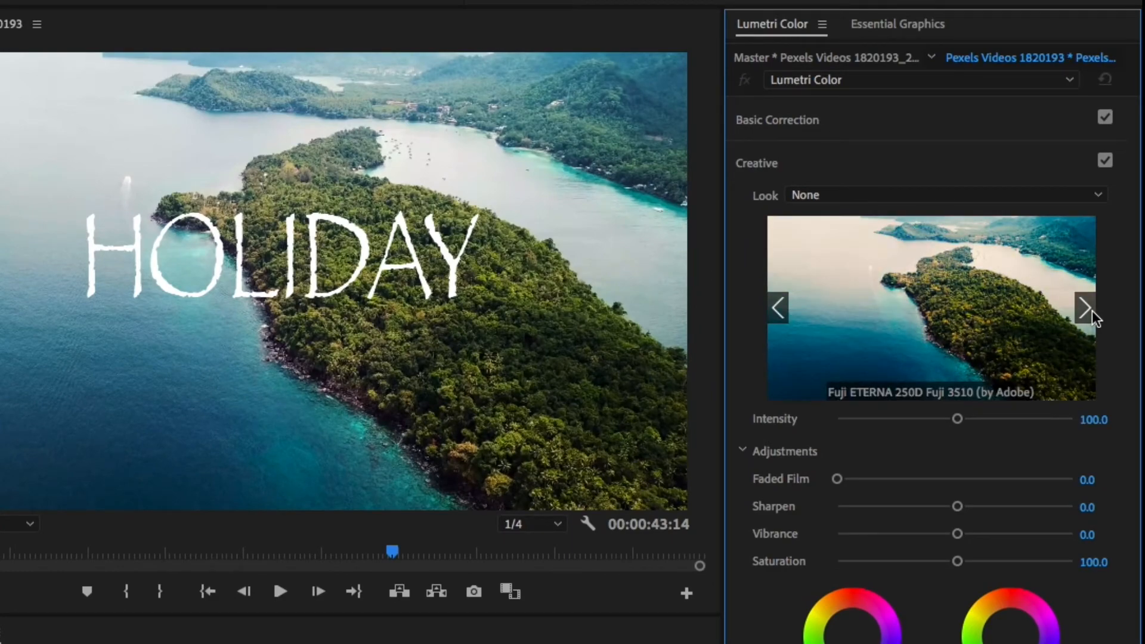
{"action": "left_click", "coordinate": [935, 312]}
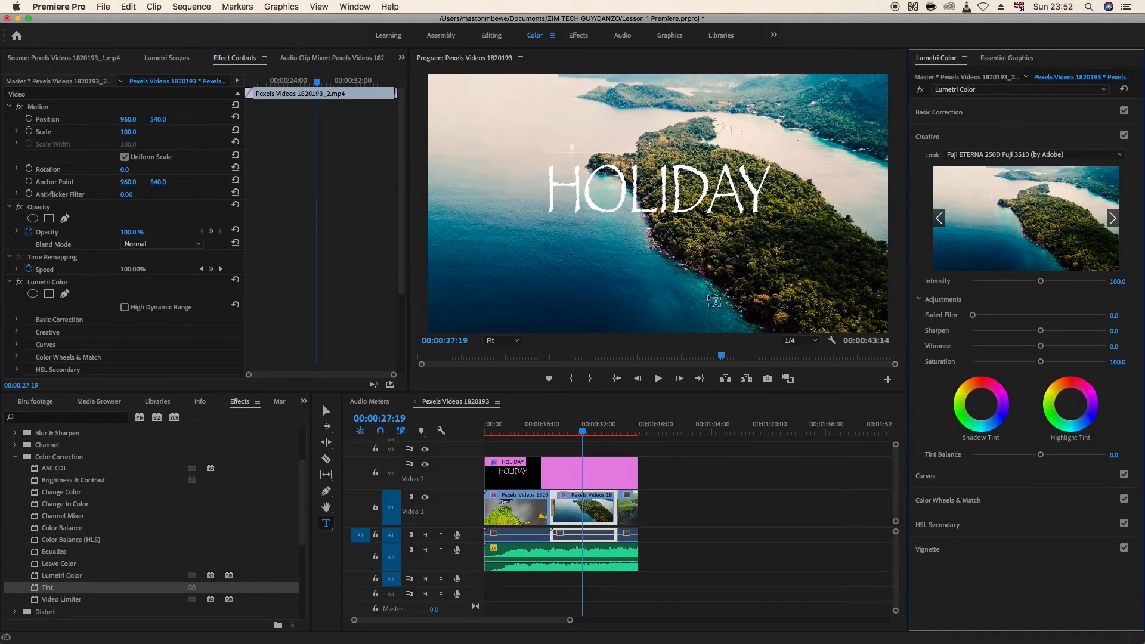
{"action": "key", "text": "space"}
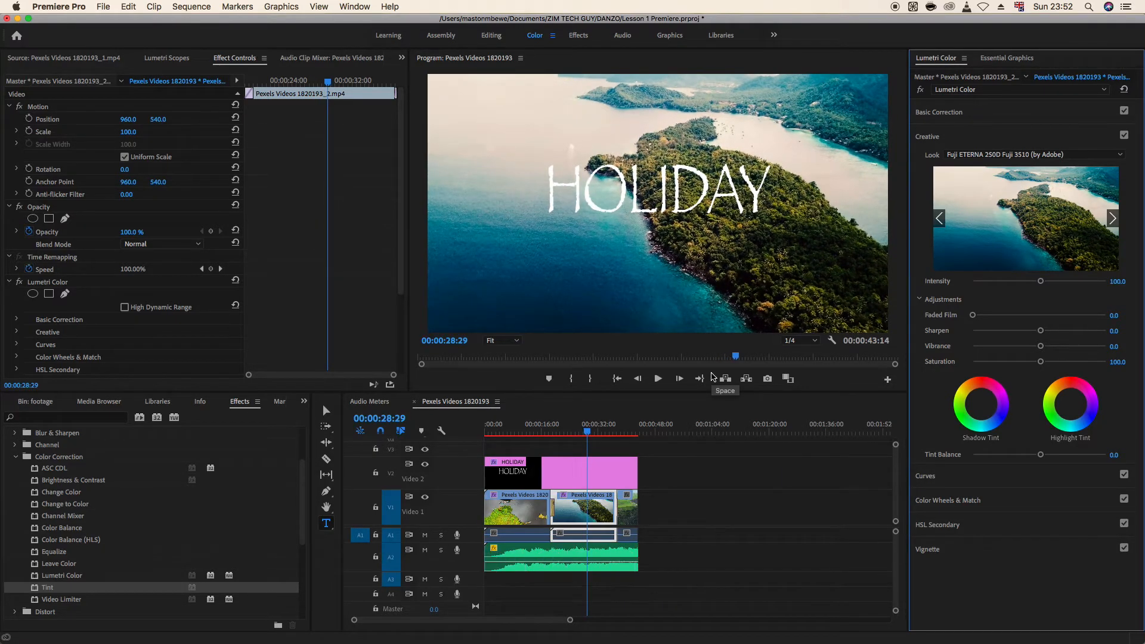
Apply the Fuji REALA 500D Kodak 2393 creative look to the third clip and preview it.
{"action": "left_click_drag", "start_coordinate": [587, 431], "coordinate": [633, 430]}
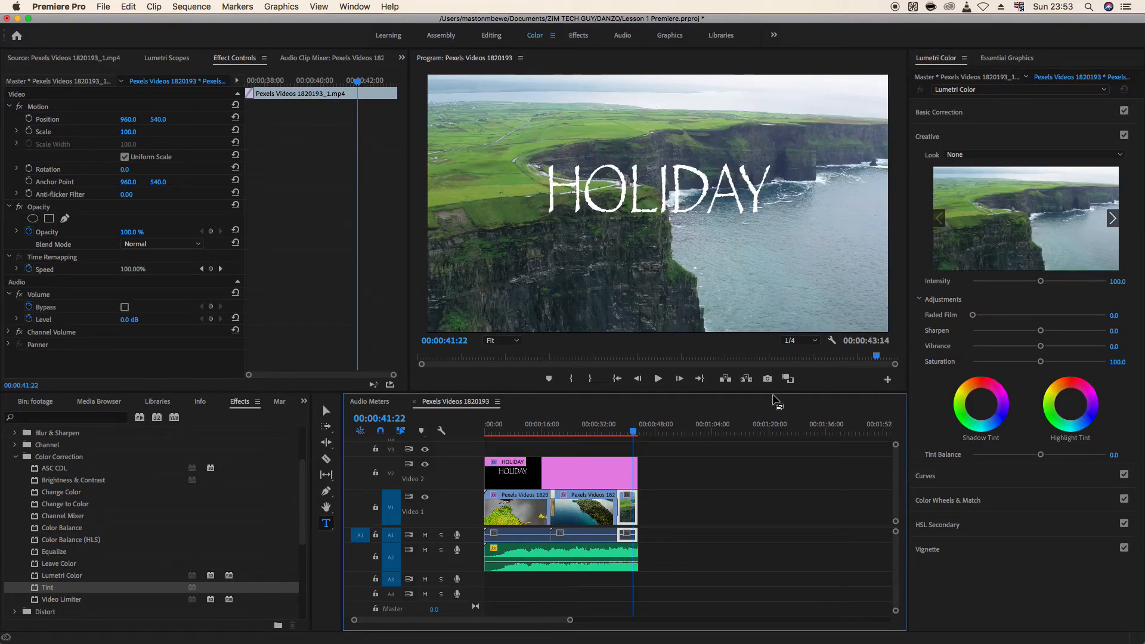
{"action": "left_click", "coordinate": [1113, 221]}
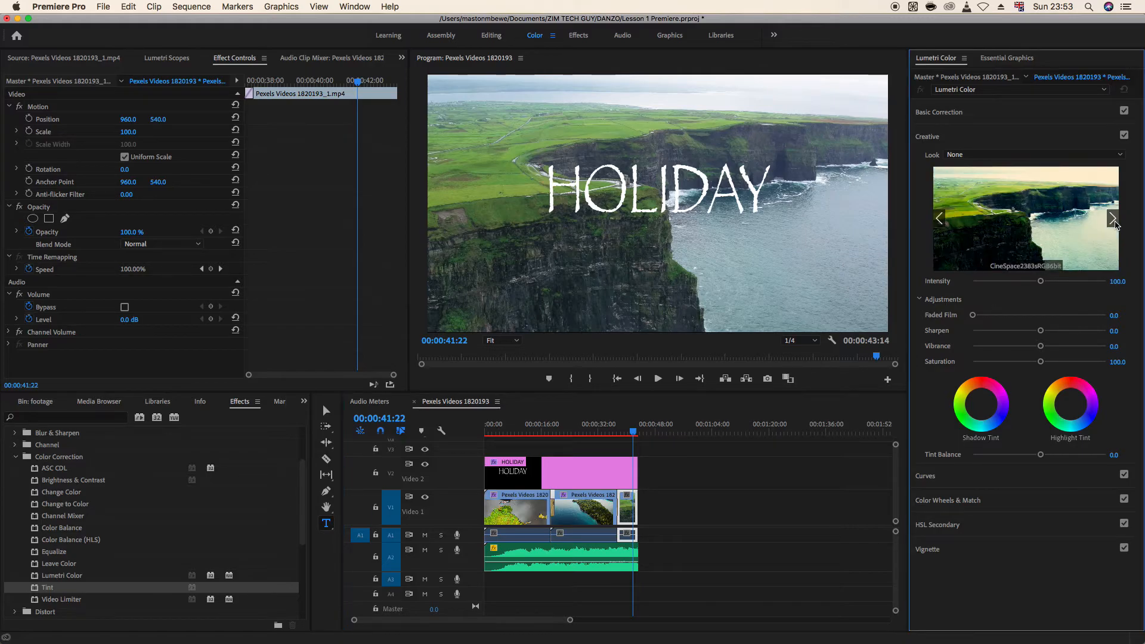
{"action": "left_click", "coordinate": [1113, 220]}
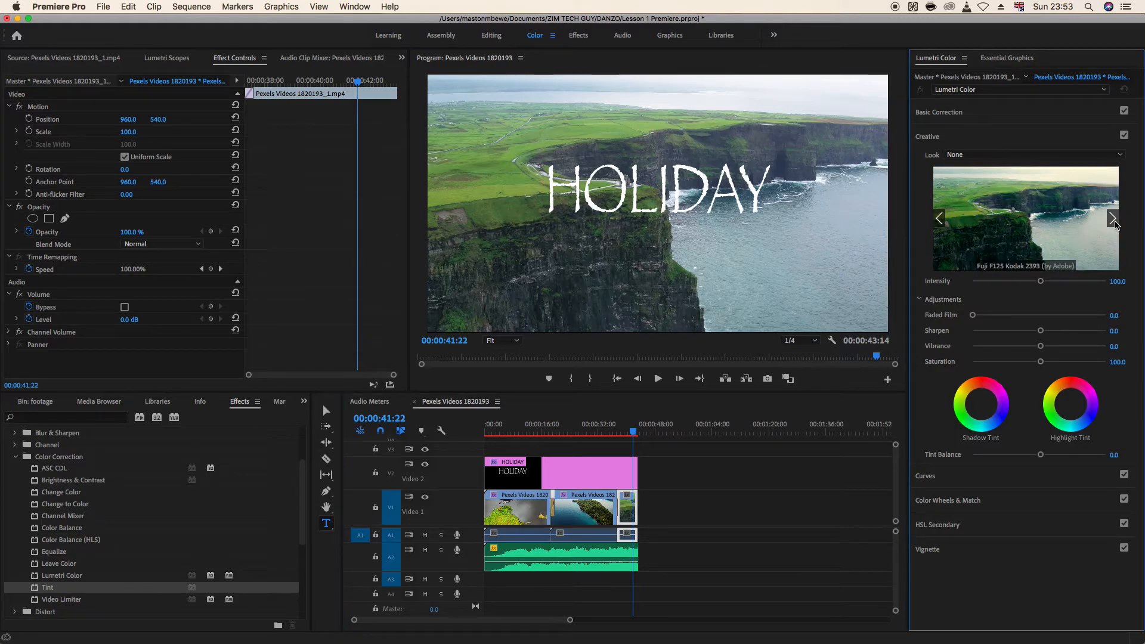
{"action": "left_click", "coordinate": [1113, 221]}
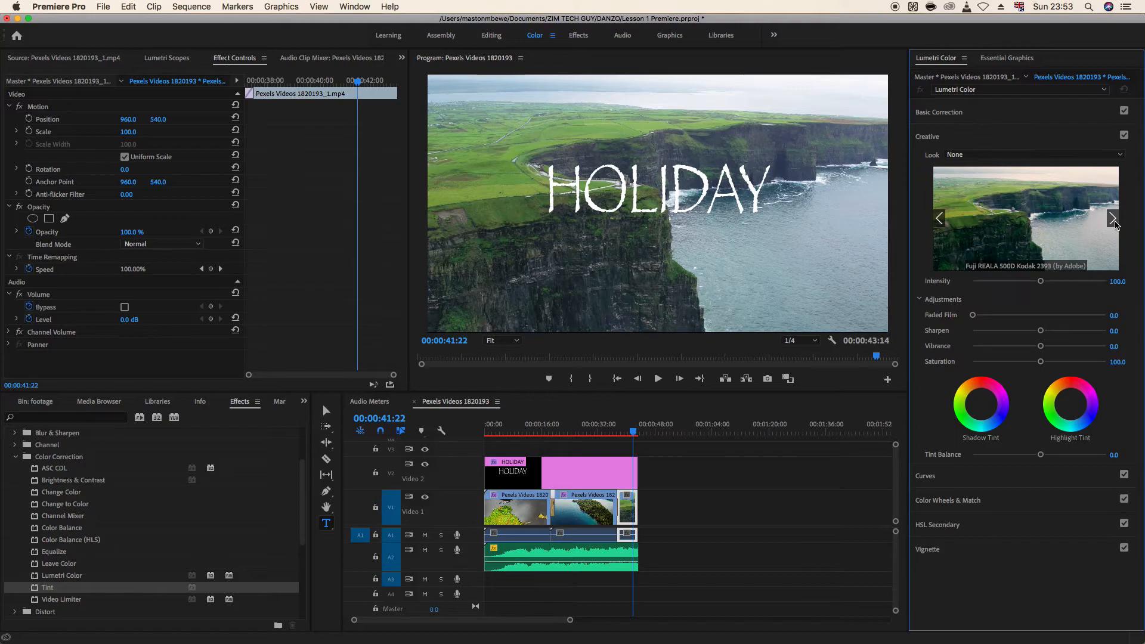
{"action": "left_click", "coordinate": [1022, 230]}
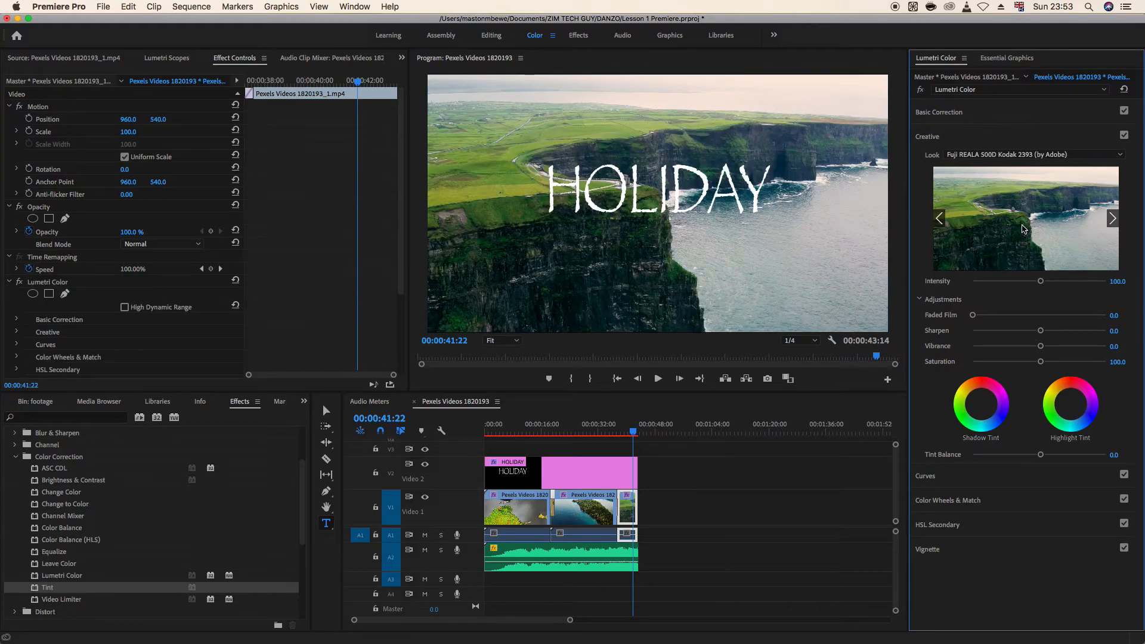
{"action": "key", "text": "space"}
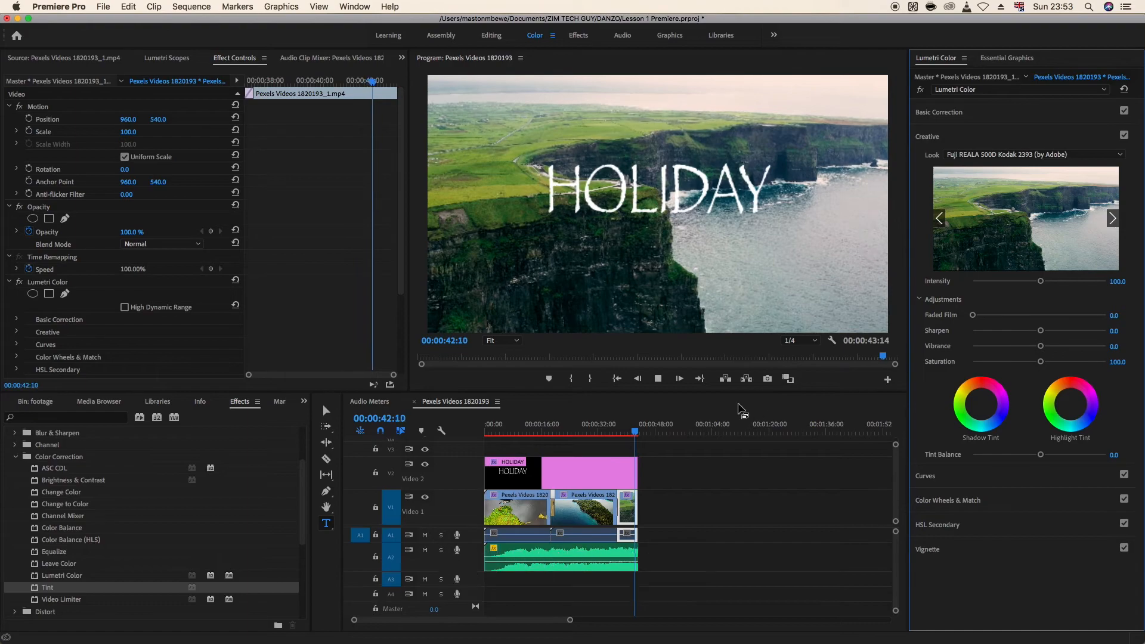
Return the playhead to the sequence start and open the media export settings with the YouTube 1080p Full HD preset.
{"action": "left_click_drag", "start_coordinate": [635, 433], "coordinate": [425, 452]}
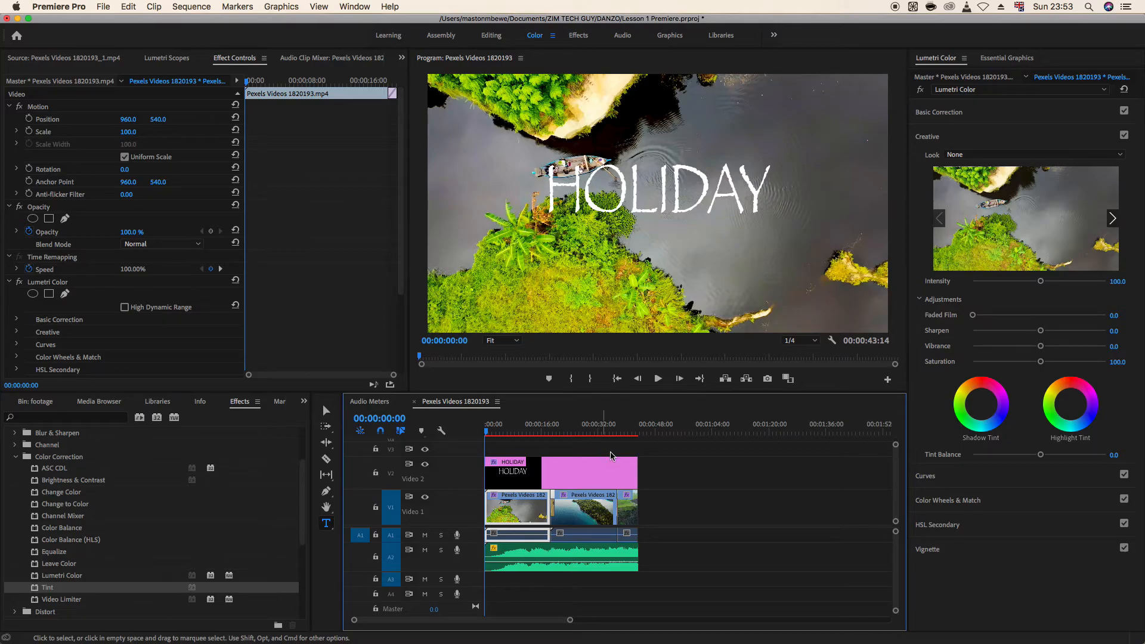
{"action": "left_click", "coordinate": [694, 482]}
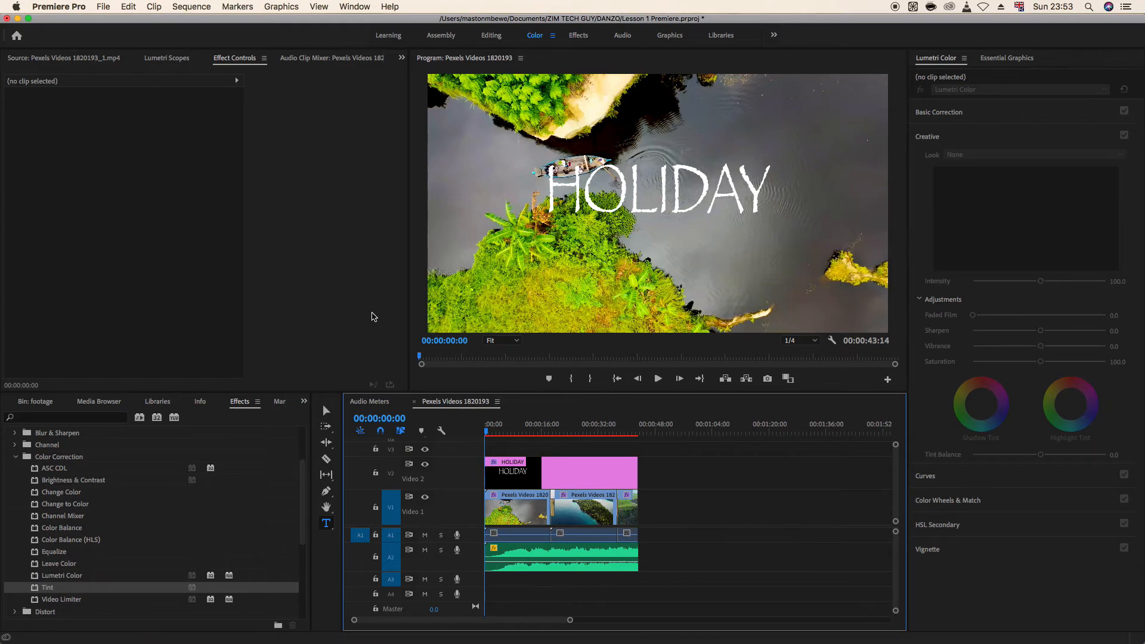
{"action": "left_click", "coordinate": [104, 7]}
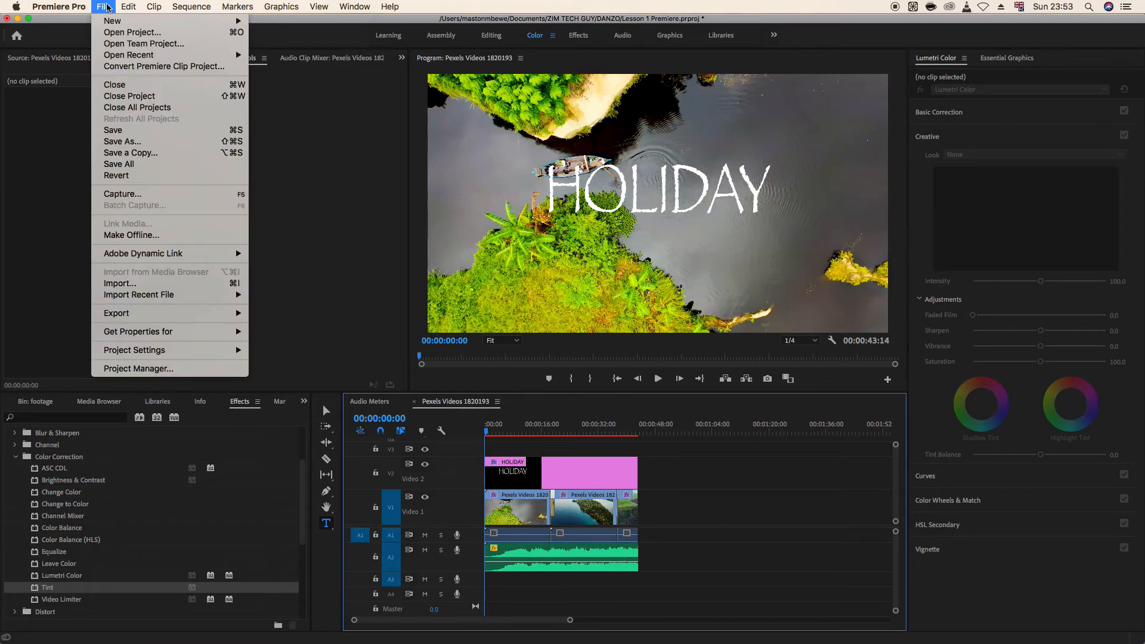
{"action": "mouse_move", "coordinate": [181, 318]}
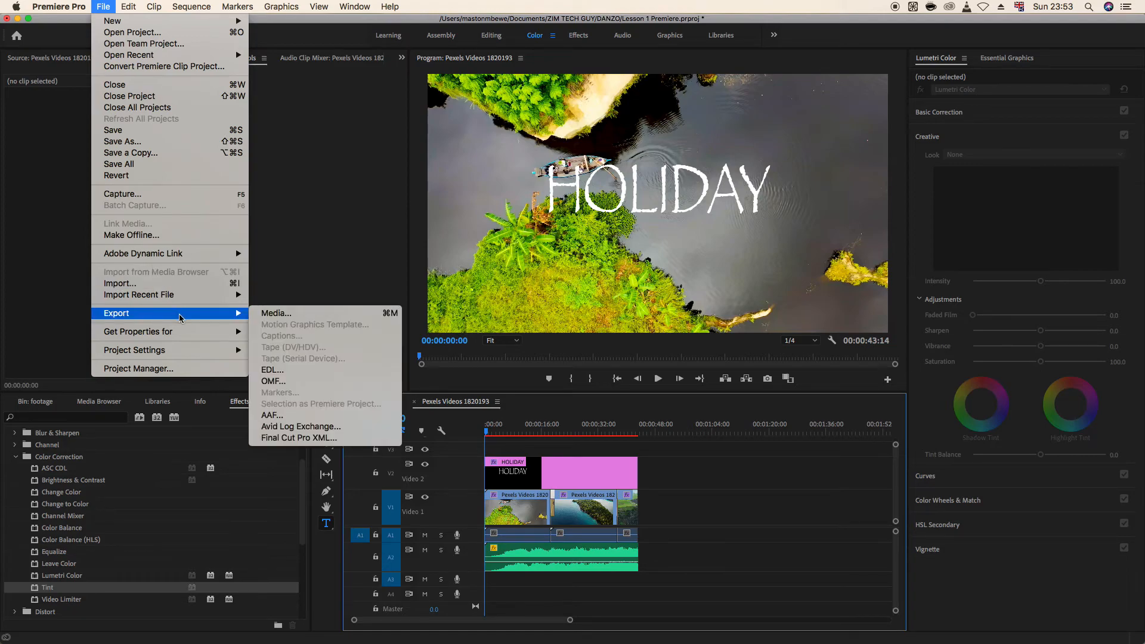
{"action": "left_click", "coordinate": [294, 316]}
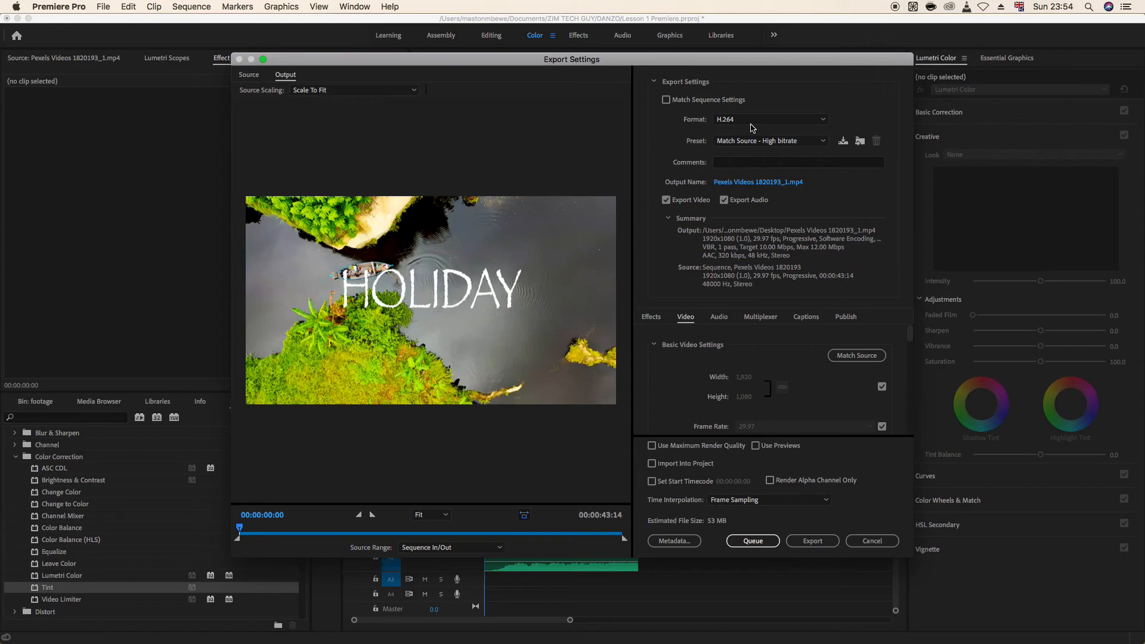
{"action": "left_click", "coordinate": [823, 140]}
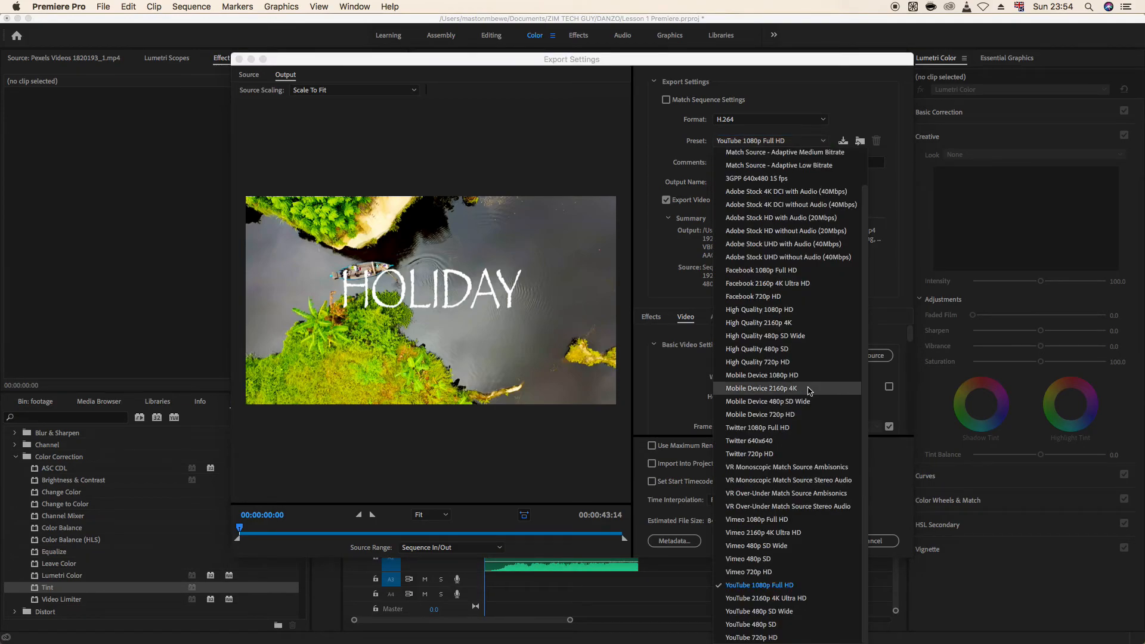
{"action": "left_click", "coordinate": [790, 584]}
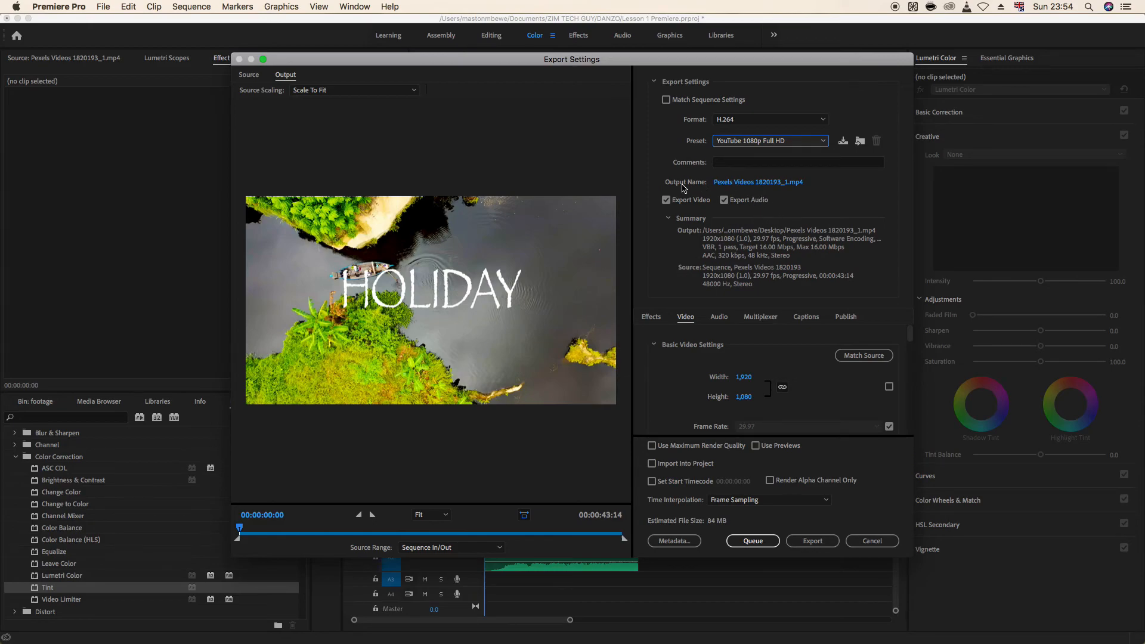
Name the output file LESSON 1 on the Desktop and export the sequence.
{"action": "left_click", "coordinate": [750, 185]}
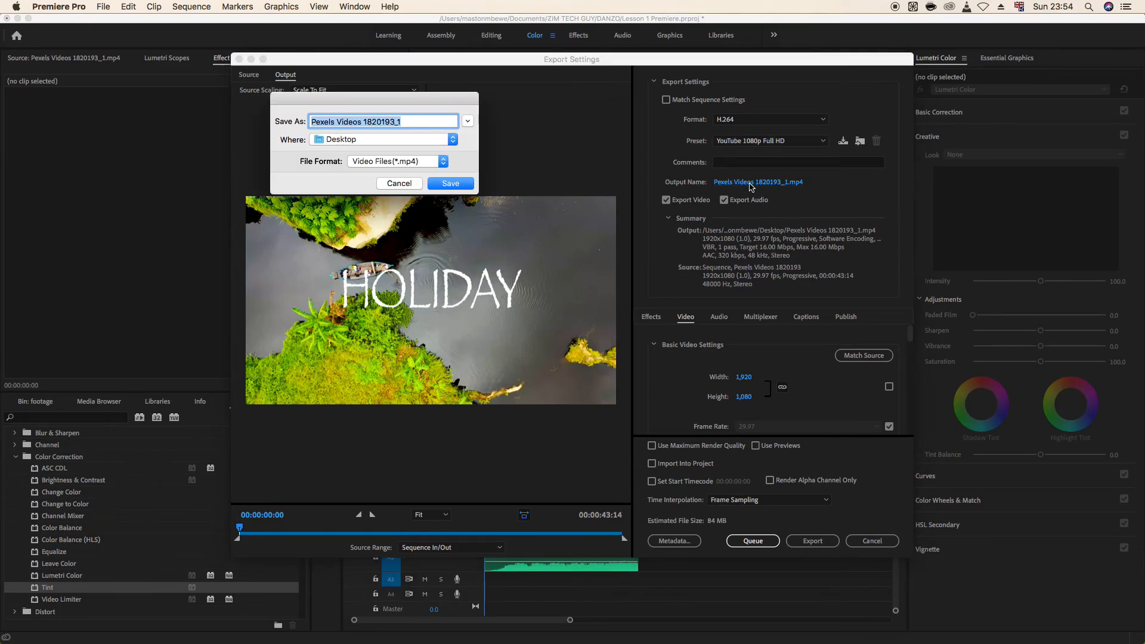
{"action": "type", "text": "LESS"}
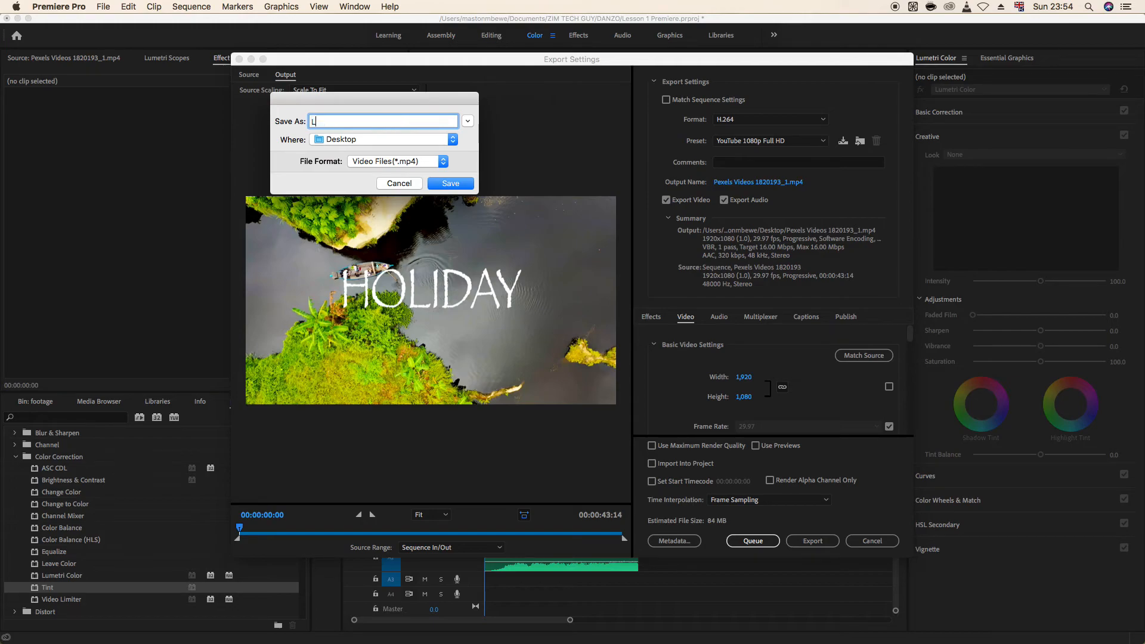
{"action": "key", "text": "BackSpace"}
{"action": "type", "text": "SON 1"}
{"action": "left_click", "coordinate": [451, 184]}
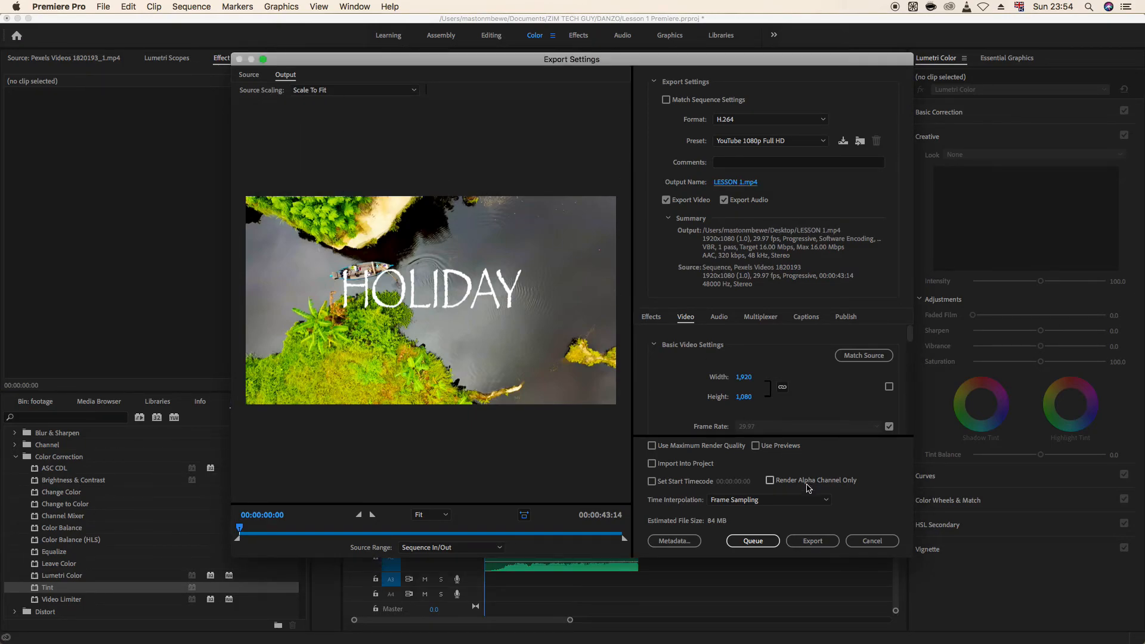
{"action": "left_click", "coordinate": [817, 543]}
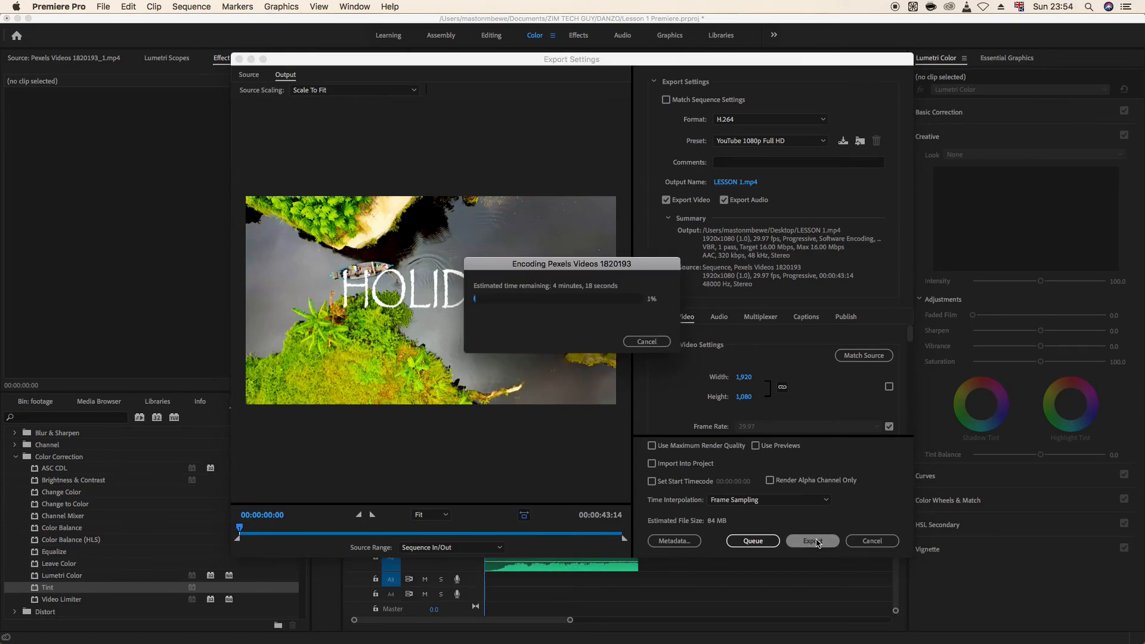